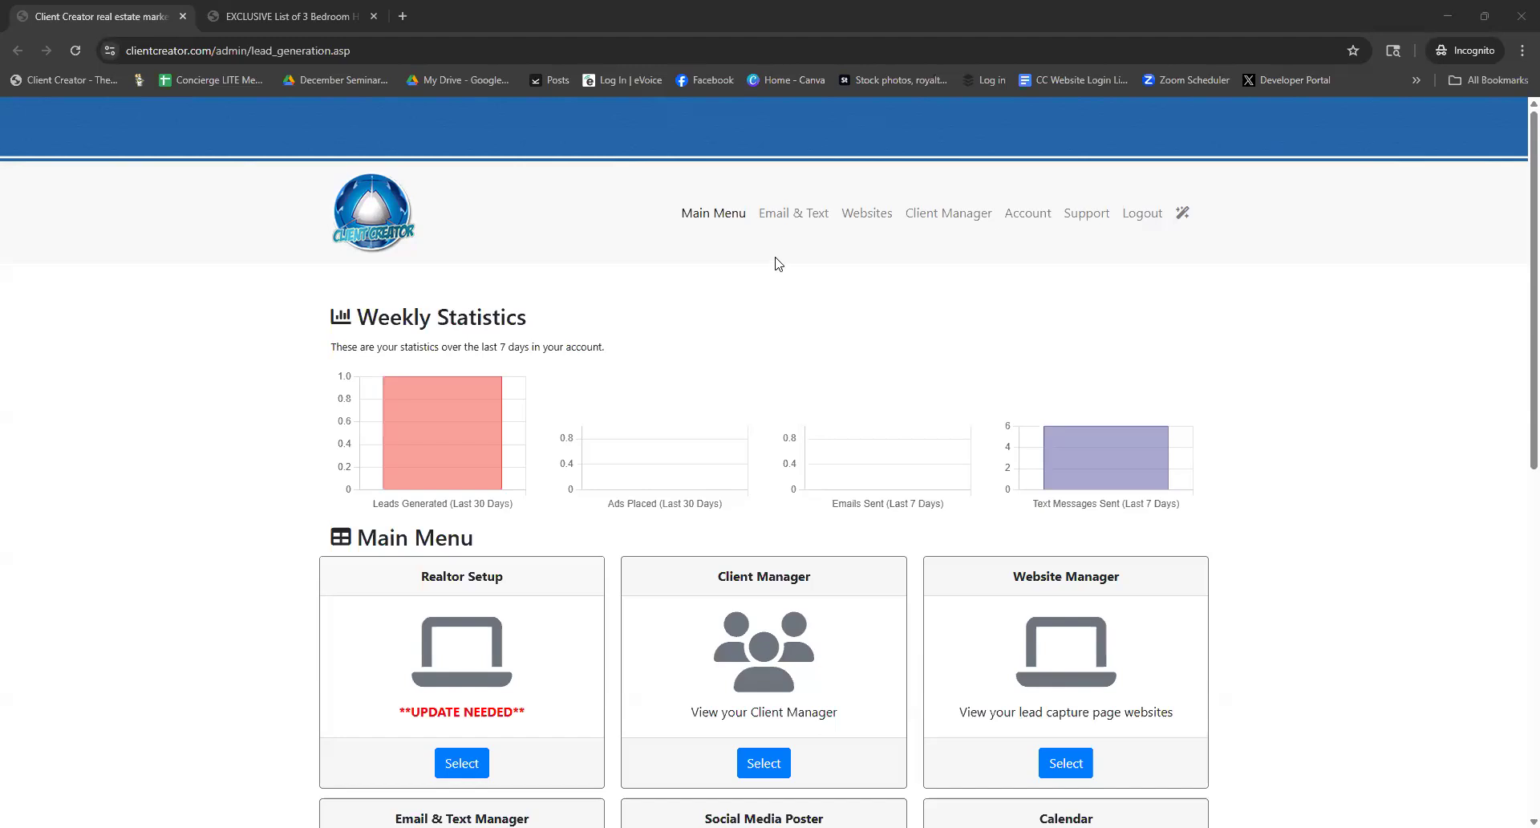
Open Client Manager's client list, still empty at 0 clients, then switch to the lead capture page
{"action": "scroll", "coordinate": [546, 447], "scroll_direction": "down", "scroll_amount": 1}
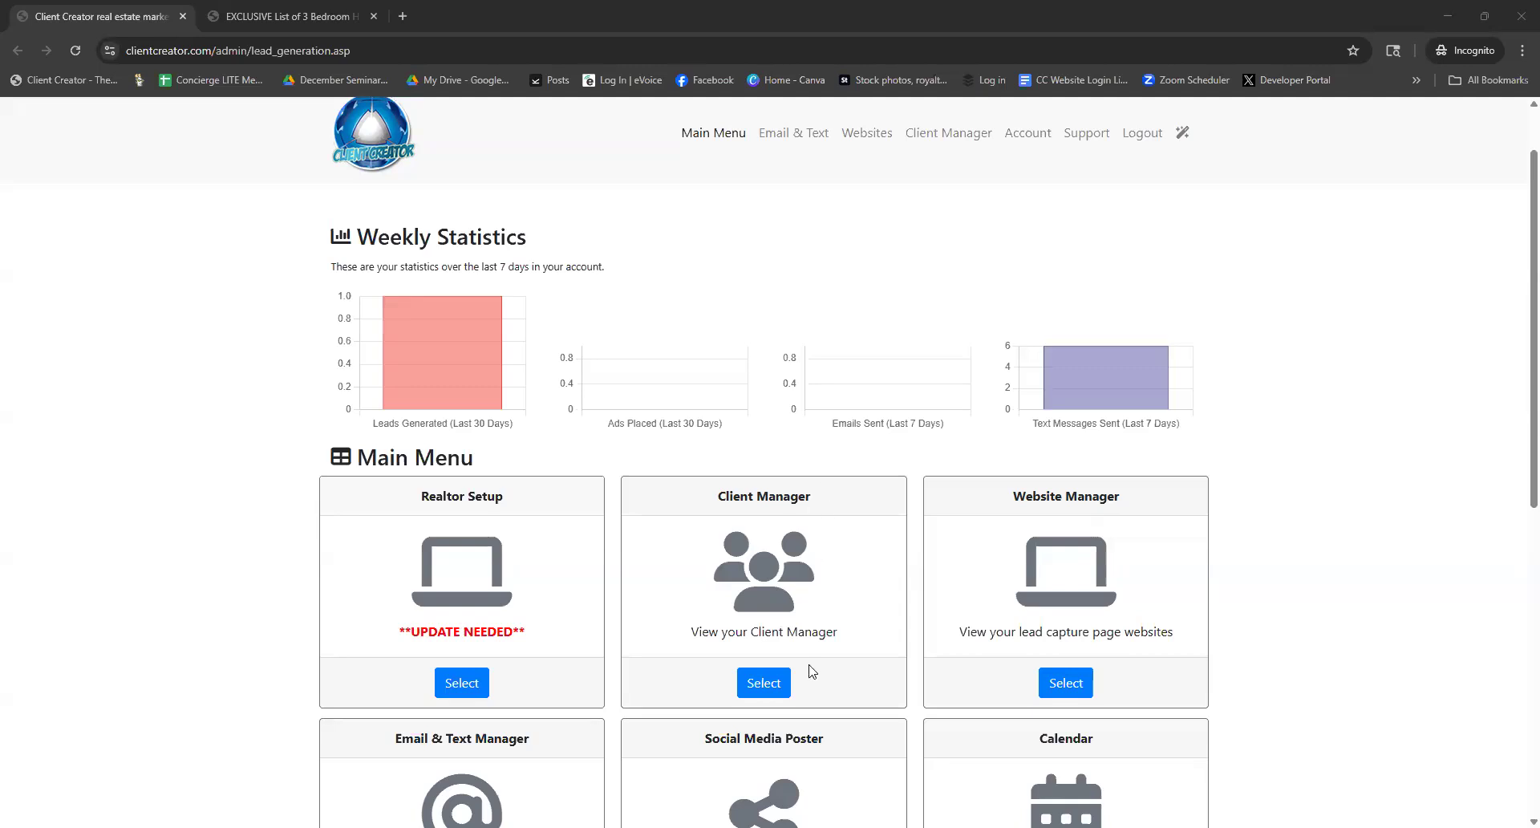
{"action": "left_click", "coordinate": [772, 687]}
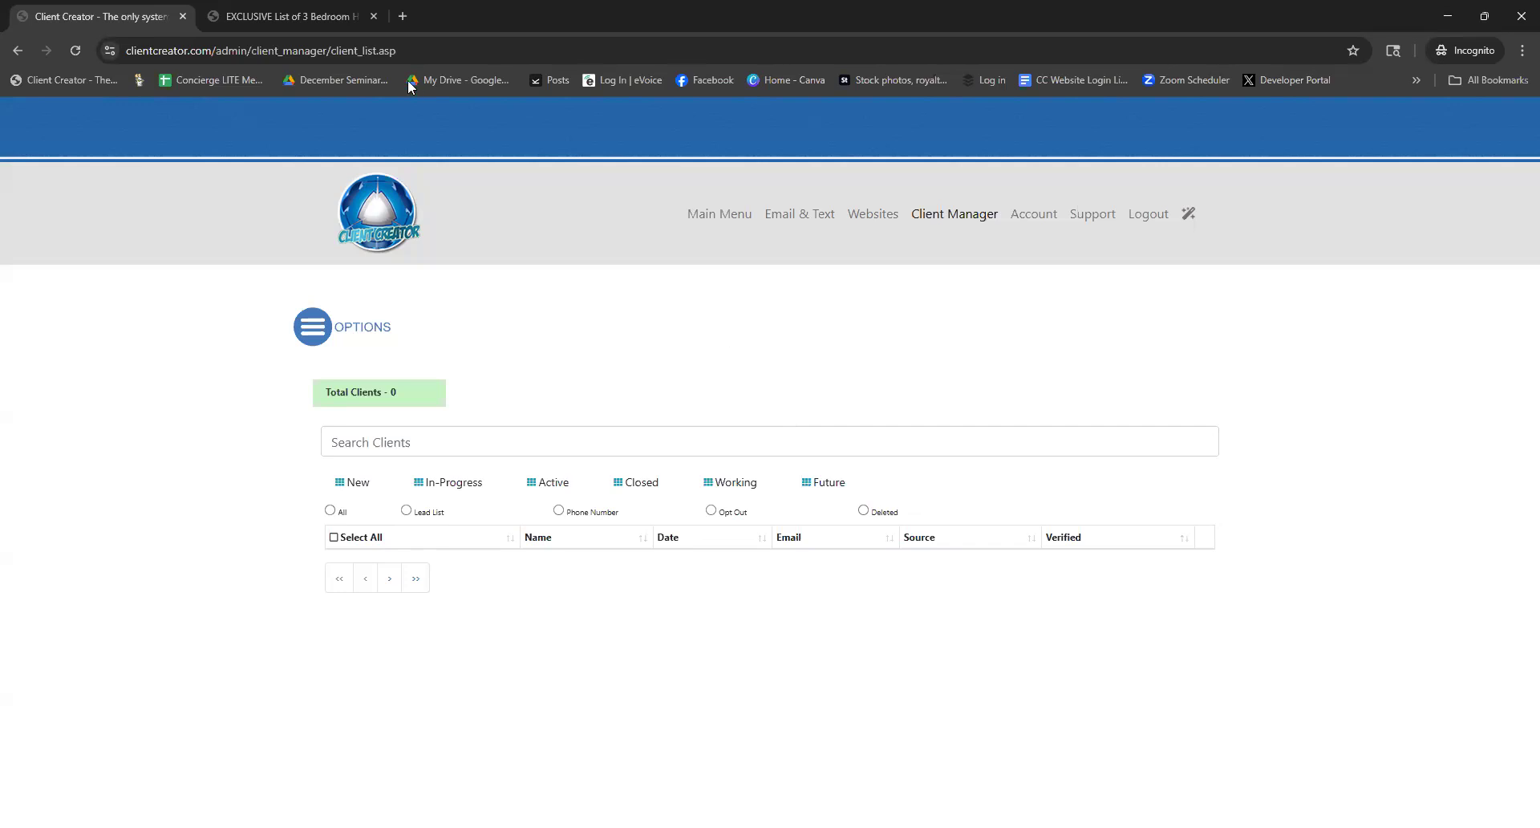
{"action": "left_click", "coordinate": [292, 18]}
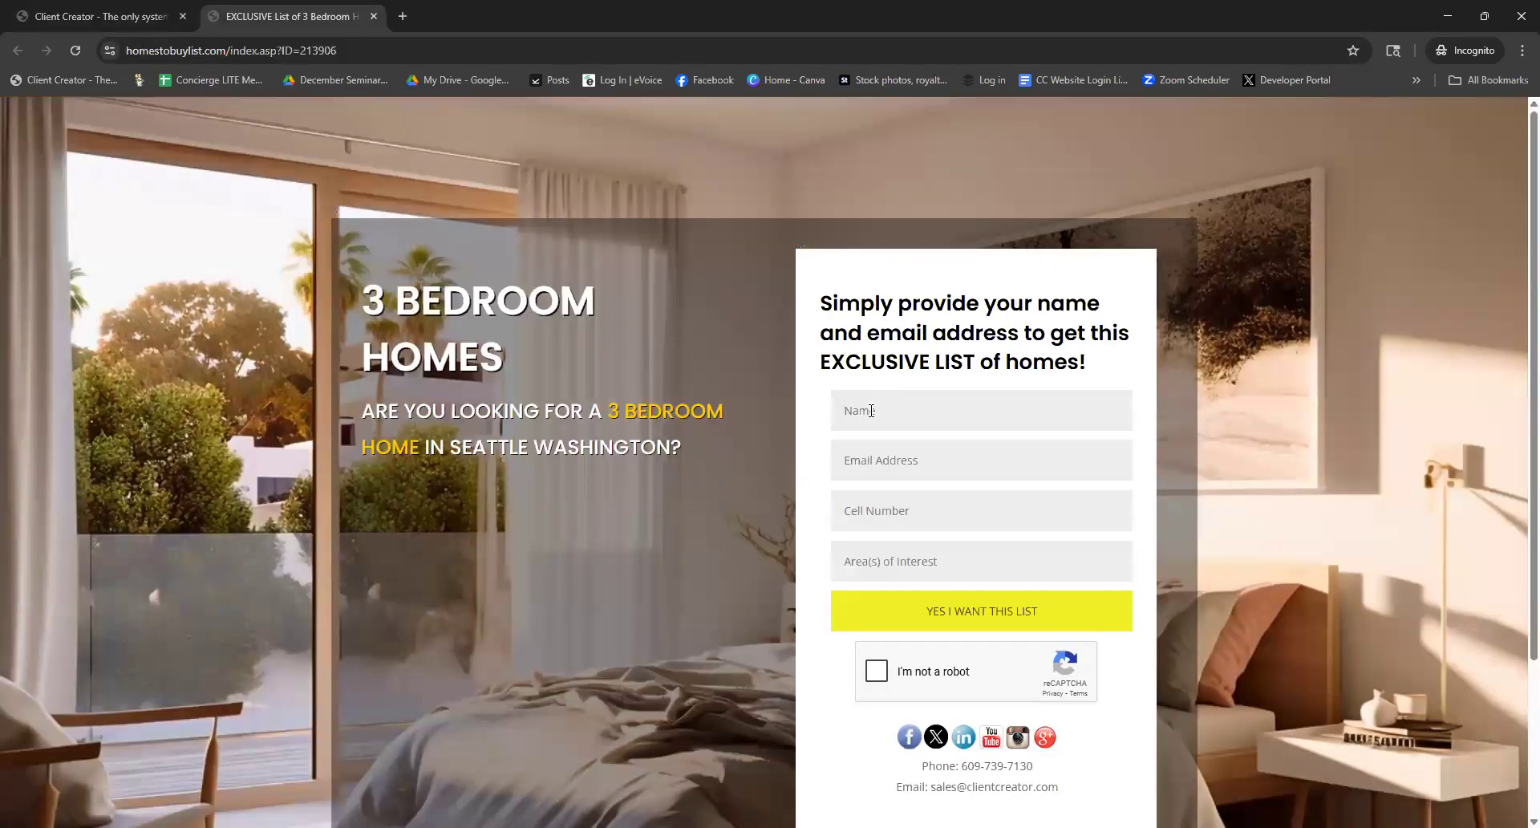
Submit the lead form with name 'Client Creator', the lead's e-mail, cell number, area 'any area', and reCAPTCHA ticked
{"action": "type", "text": "Client Creator"}
{"action": "key", "text": "Tab"}
{"action": "type", "text": "realtor"}
{"action": "key", "text": "BackSpace"}
{"action": "key", "text": "BackSpace"}
{"action": "key", "text": "BackSpace"}
{"action": "key", "text": "BackSpace"}
{"action": "key", "text": "BackSpace"}
{"action": "key", "text": "BackSpace"}
{"action": "key", "text": "Tab"}
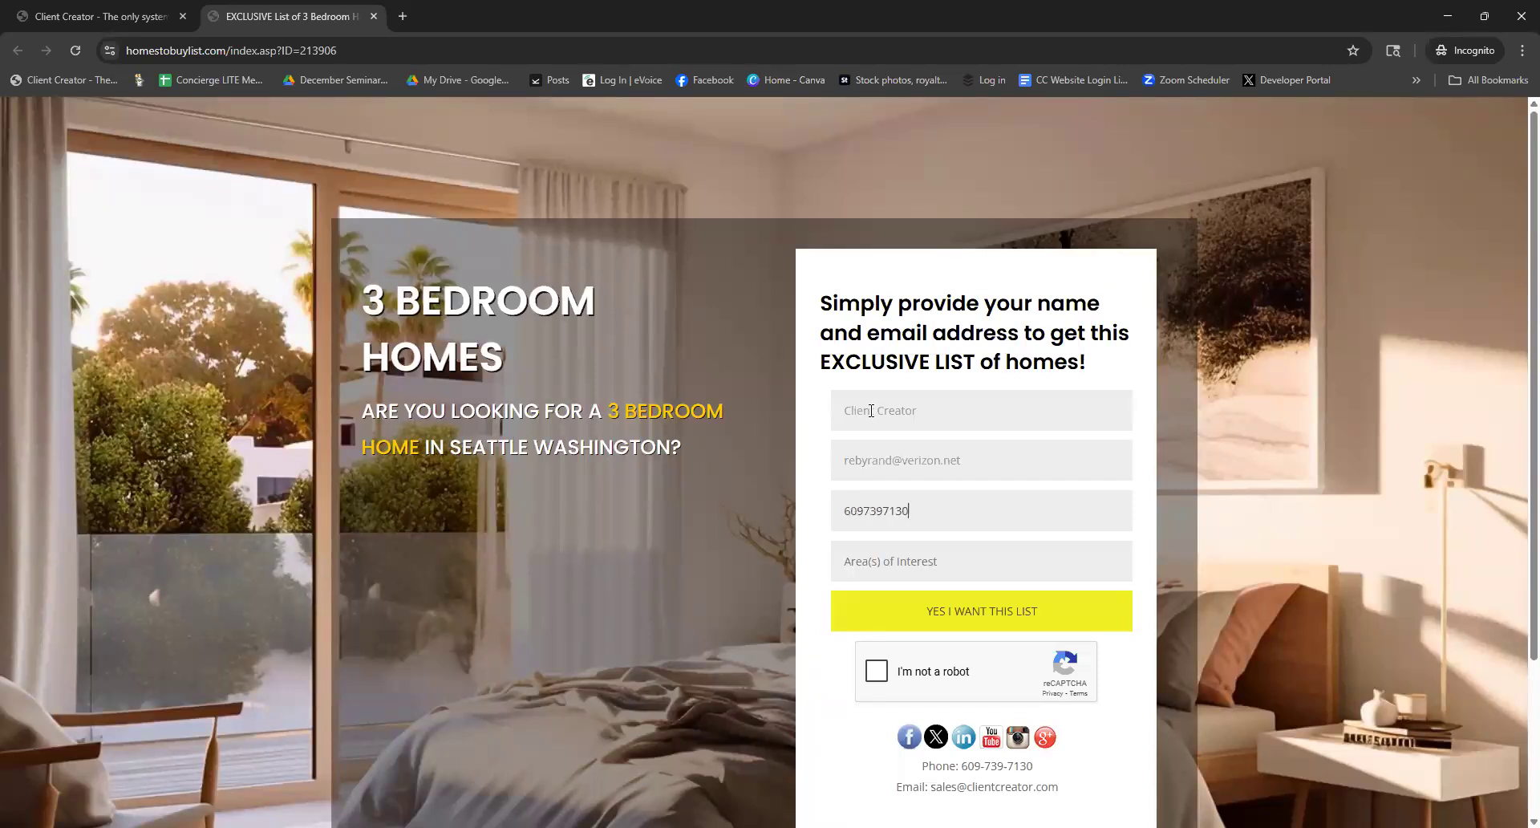
{"action": "key", "text": "Tab"}
{"action": "type", "text": "any area"}
{"action": "left_click", "coordinate": [882, 678]}
{"action": "left_click", "coordinate": [966, 616]}
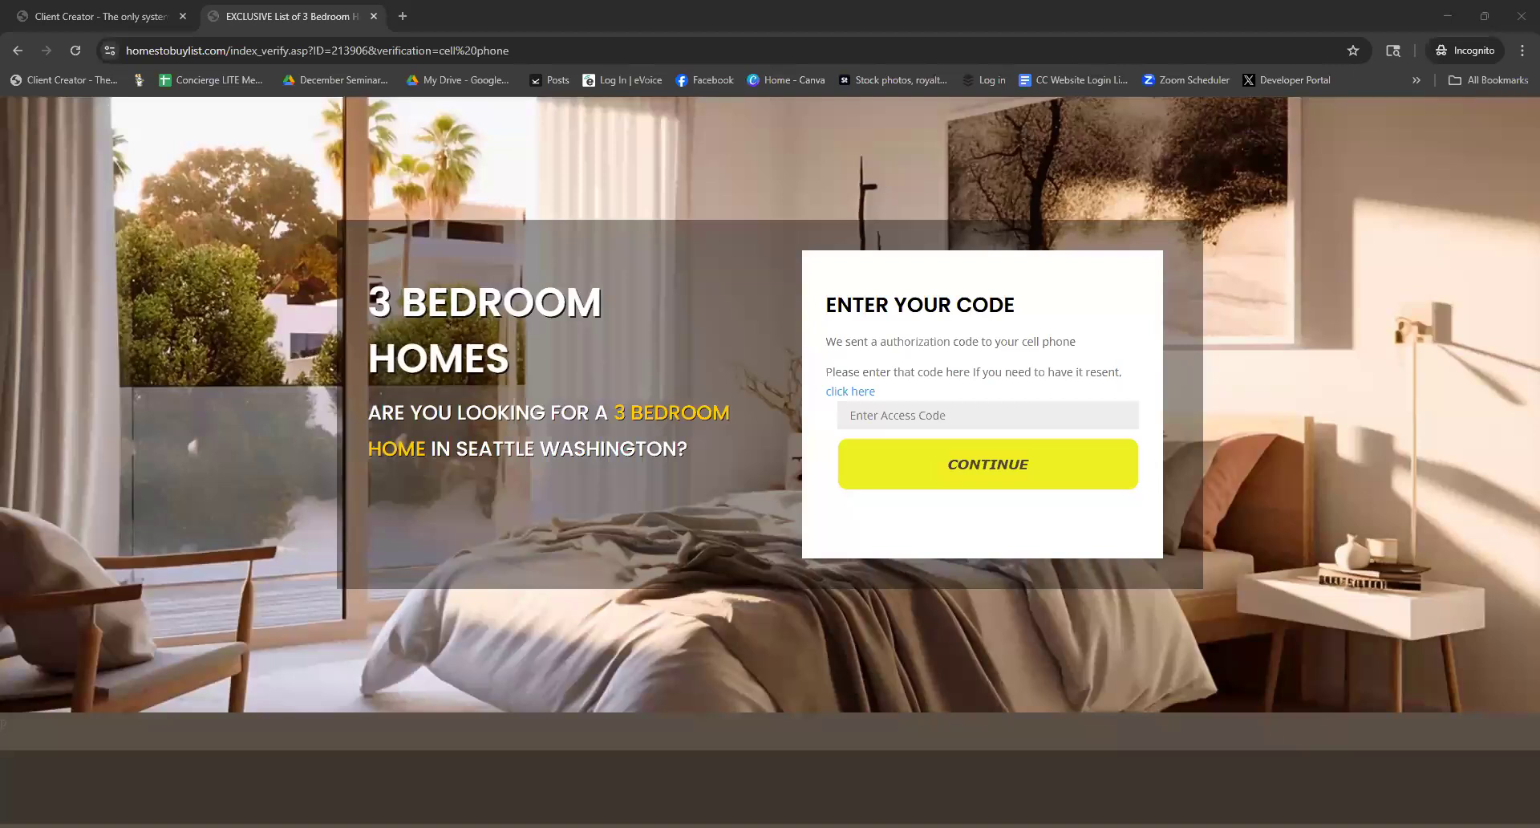
Go back to the filled lead form, resubmit it, and restart the not-a-robot check
{"action": "key", "text": "alt+Left"}
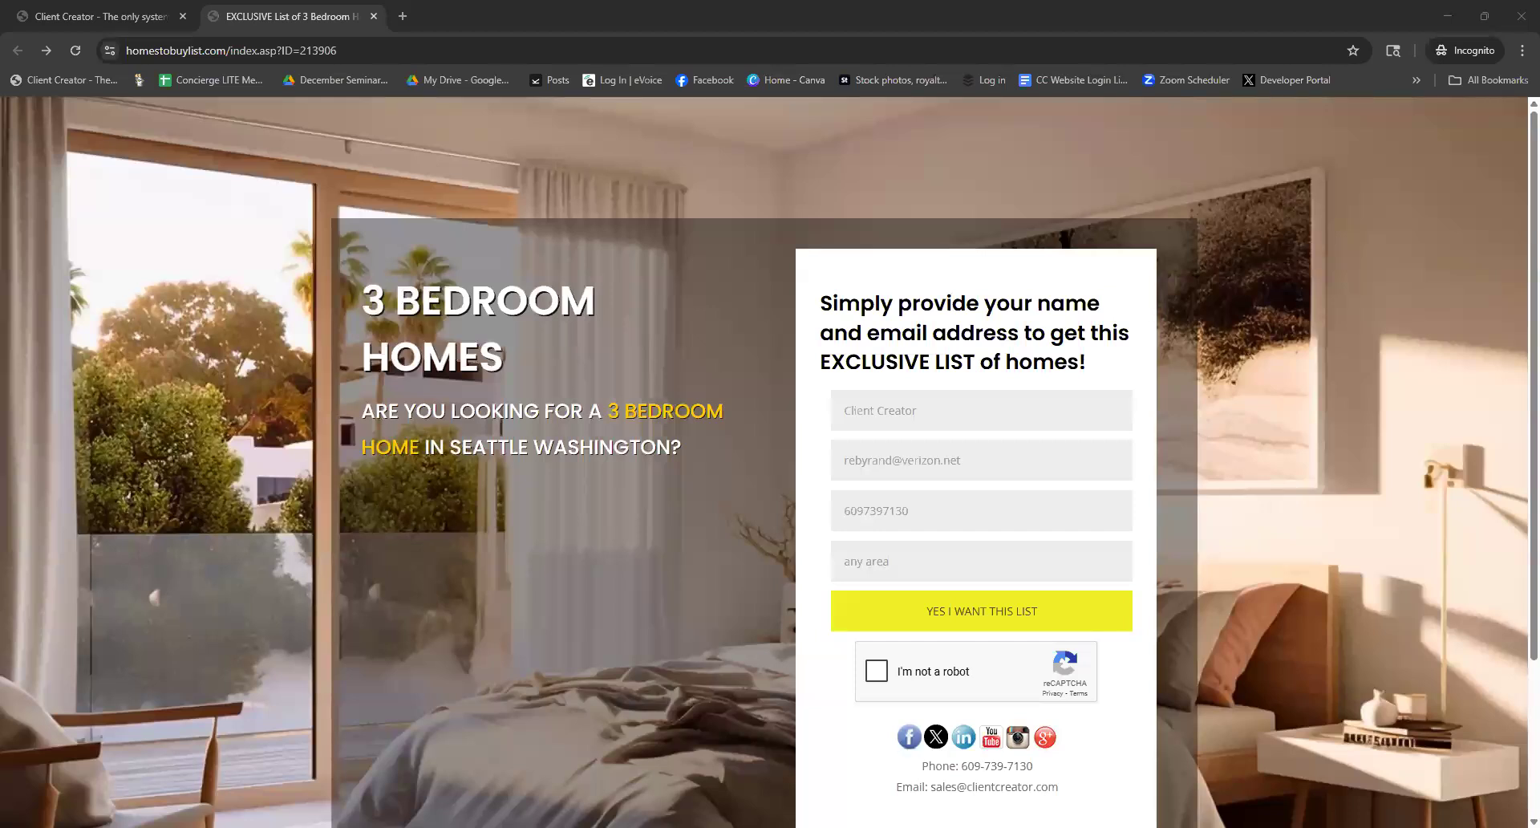
{"action": "left_click", "coordinate": [924, 617]}
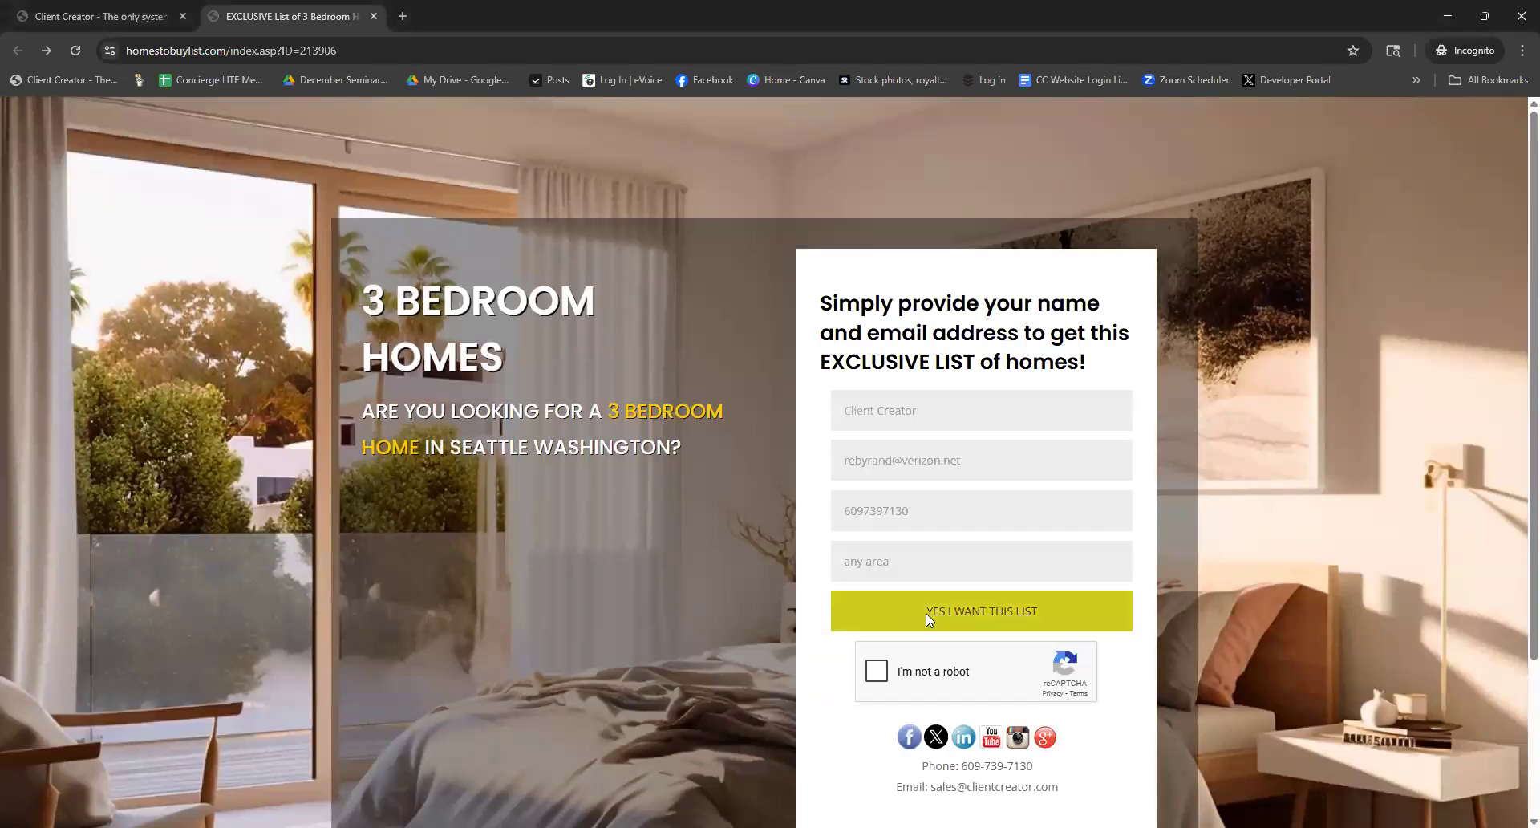
{"action": "left_click", "coordinate": [896, 571]}
{"action": "left_click", "coordinate": [876, 671]}
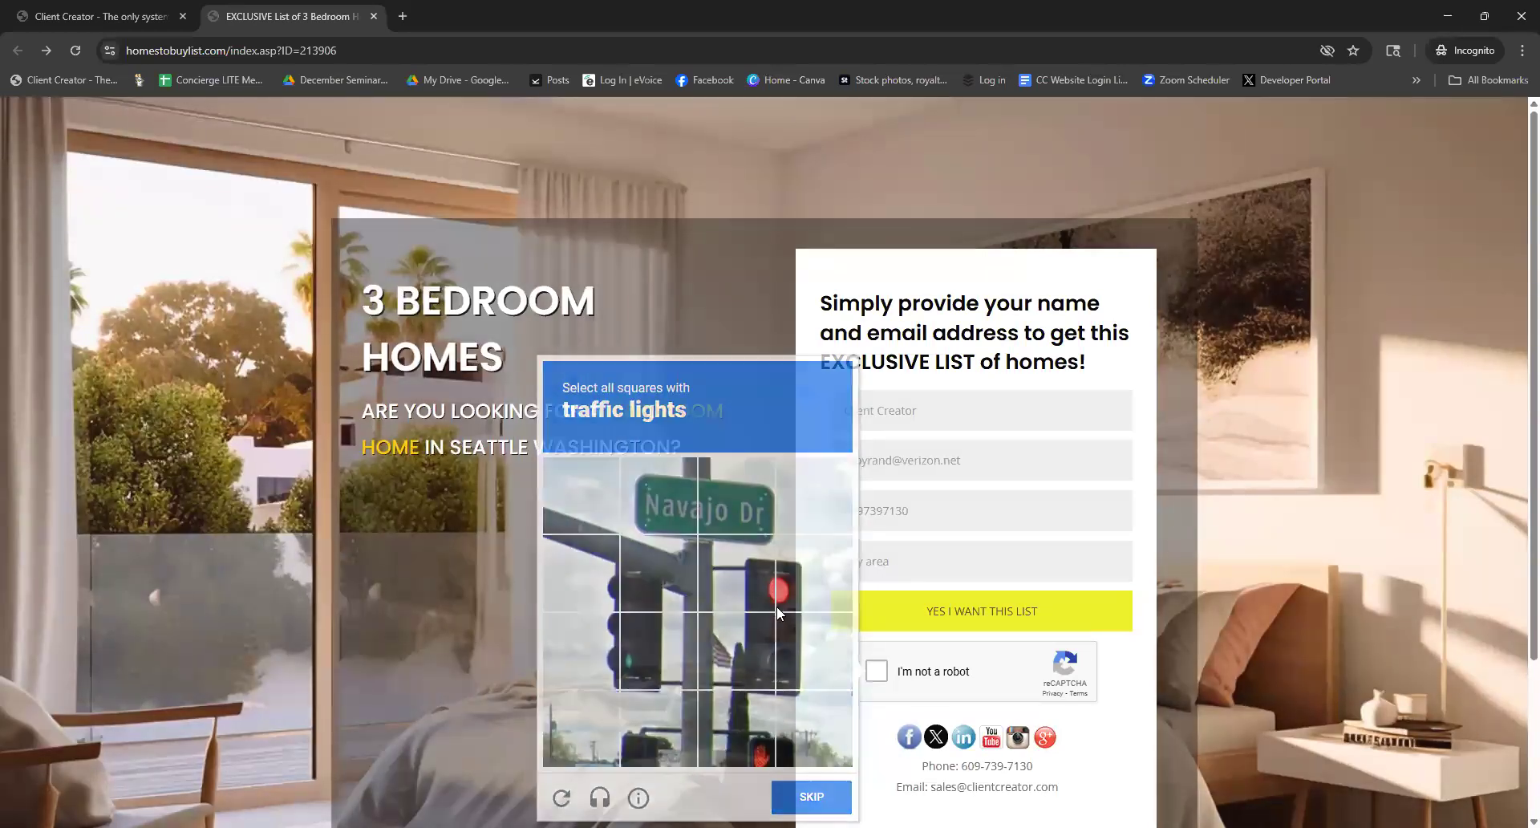
Select all eight traffic-light tiles, verify the challenge, and send the lead form again
{"action": "left_click", "coordinate": [605, 578]}
{"action": "left_click", "coordinate": [646, 588]}
{"action": "left_click", "coordinate": [597, 651]}
{"action": "left_click", "coordinate": [650, 655]}
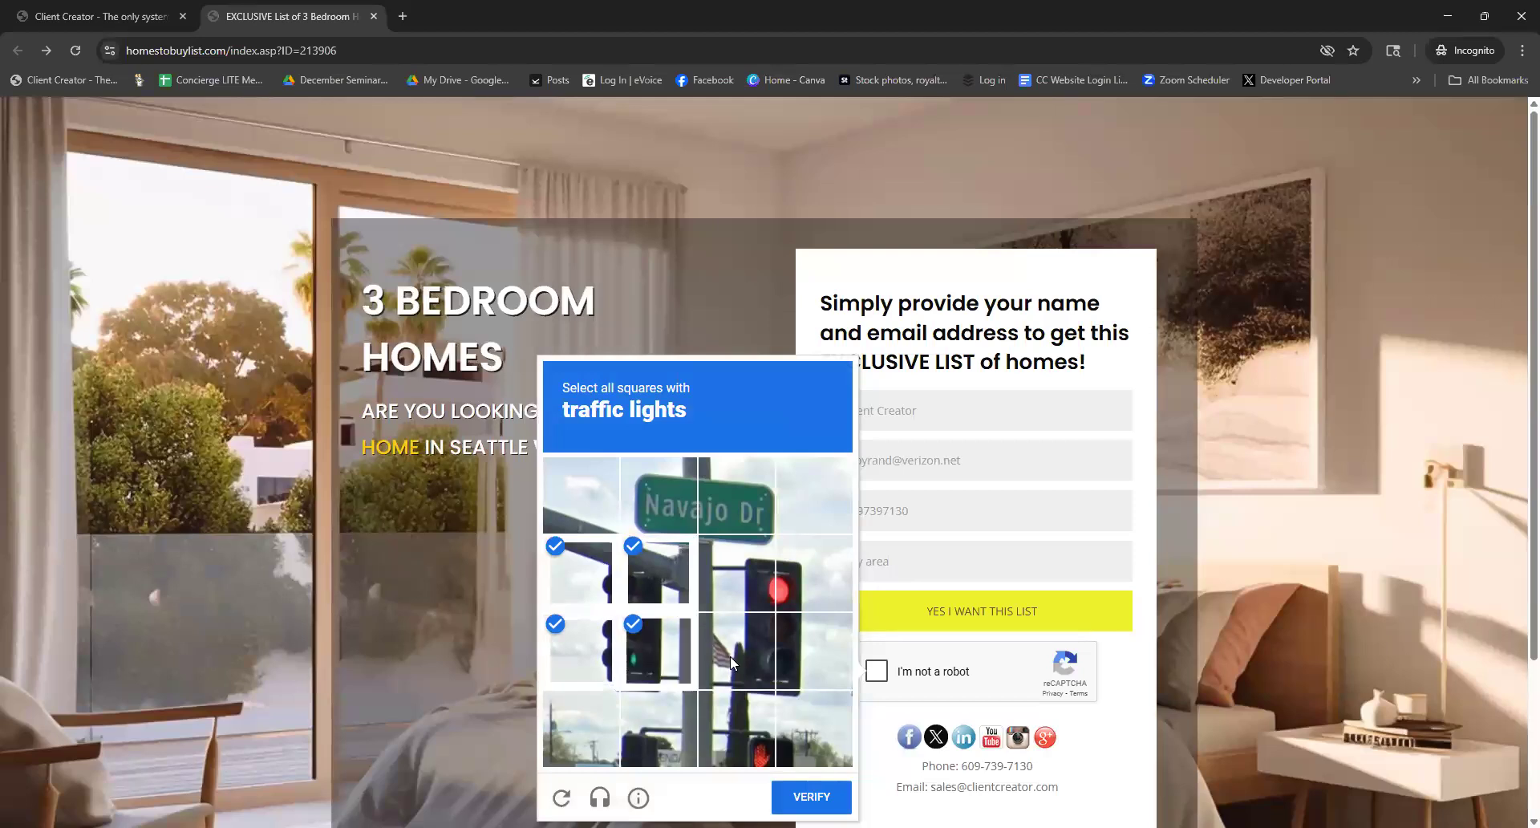
{"action": "left_click", "coordinate": [733, 653]}
{"action": "left_click", "coordinate": [812, 651]}
{"action": "left_click", "coordinate": [811, 572]}
{"action": "left_click", "coordinate": [738, 574]}
{"action": "left_click", "coordinate": [811, 795]}
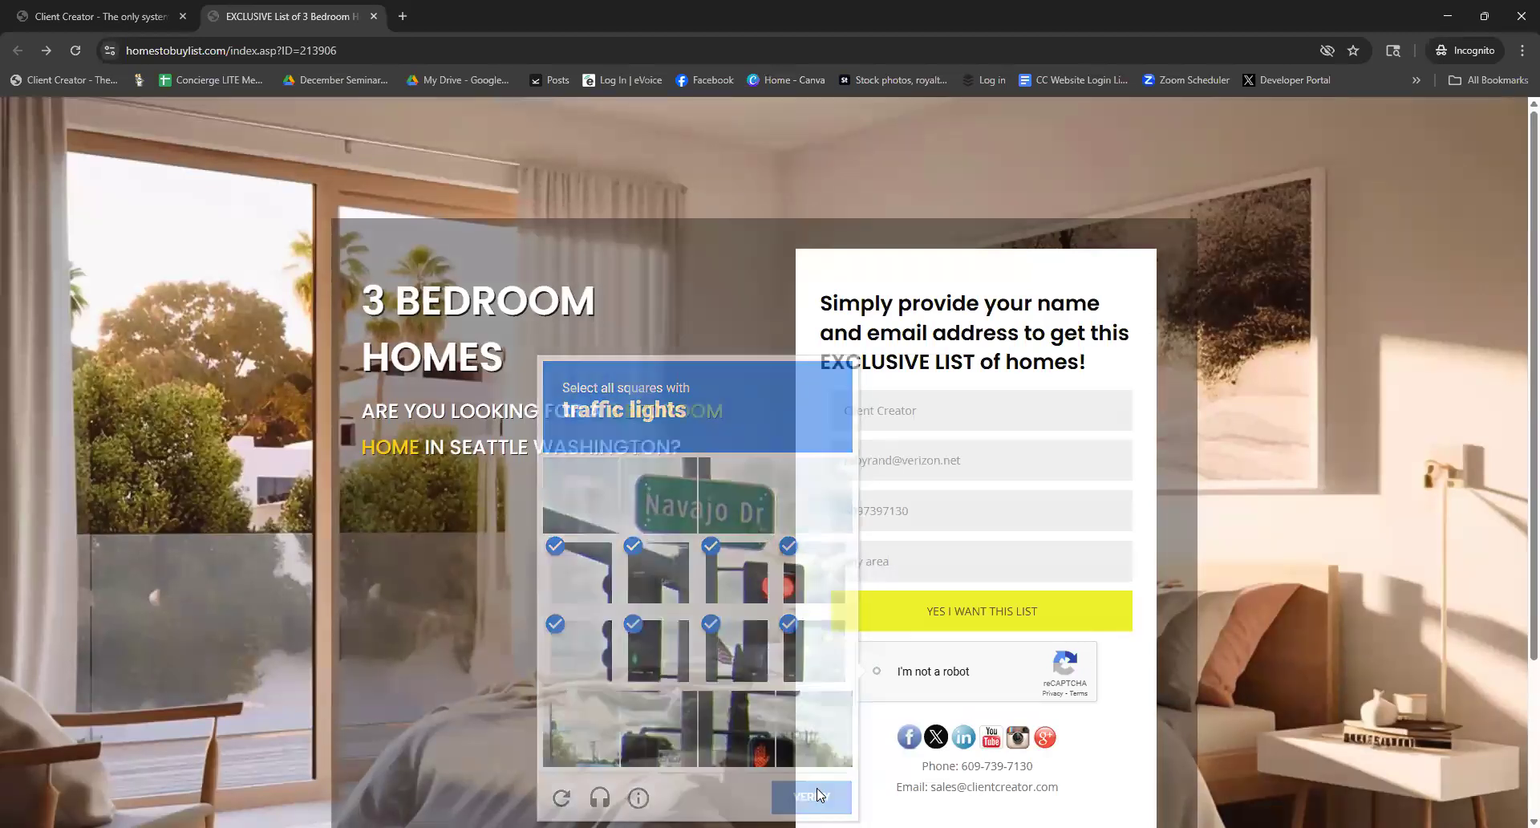
{"action": "left_click", "coordinate": [961, 611]}
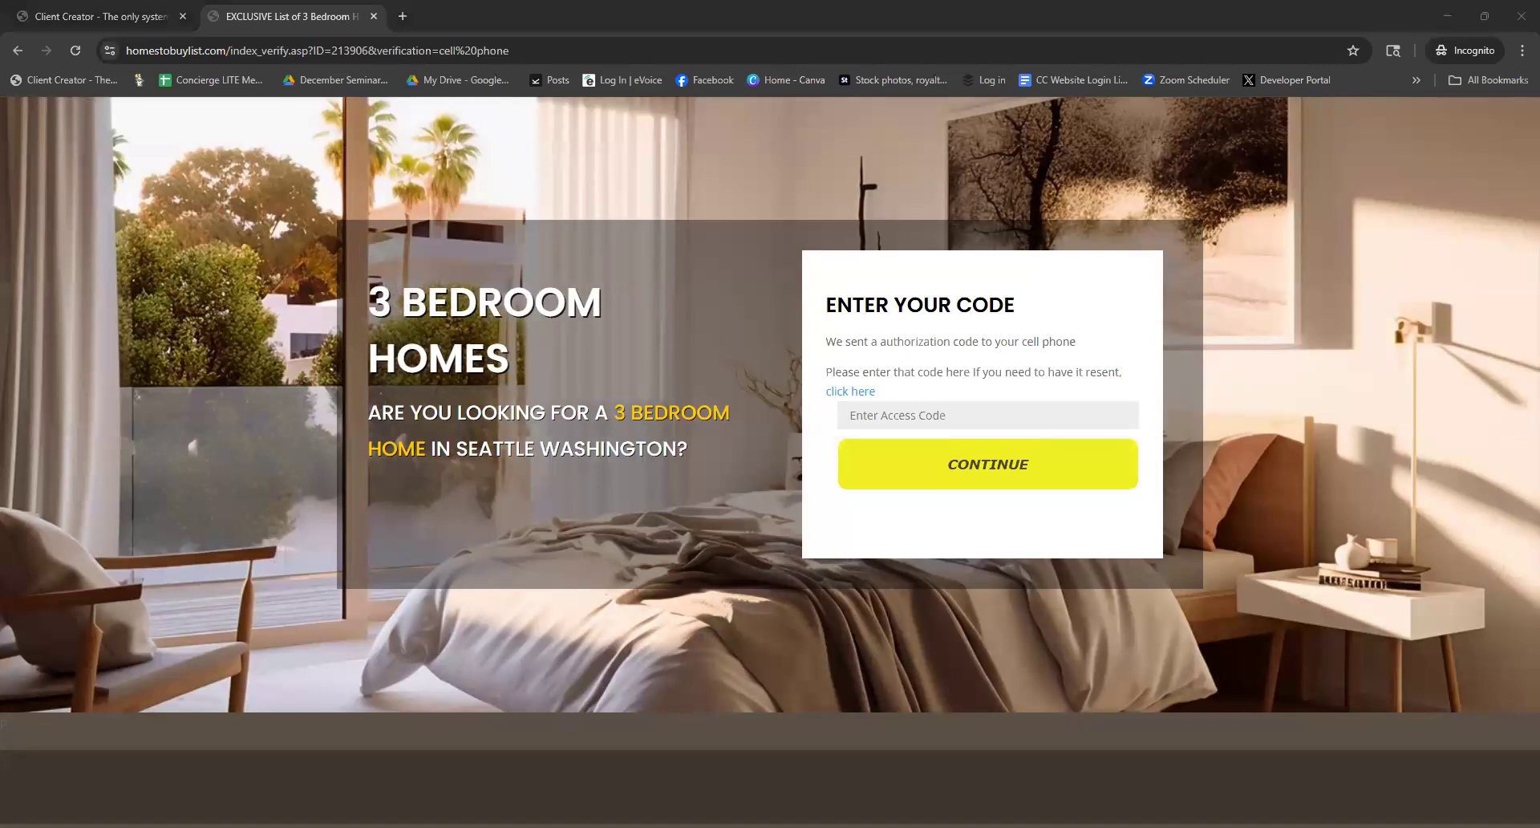
Paste the texted verification code into Enter Access Code and continue
{"action": "left_click", "coordinate": [904, 403]}
{"action": "key", "text": "ctrl+v"}
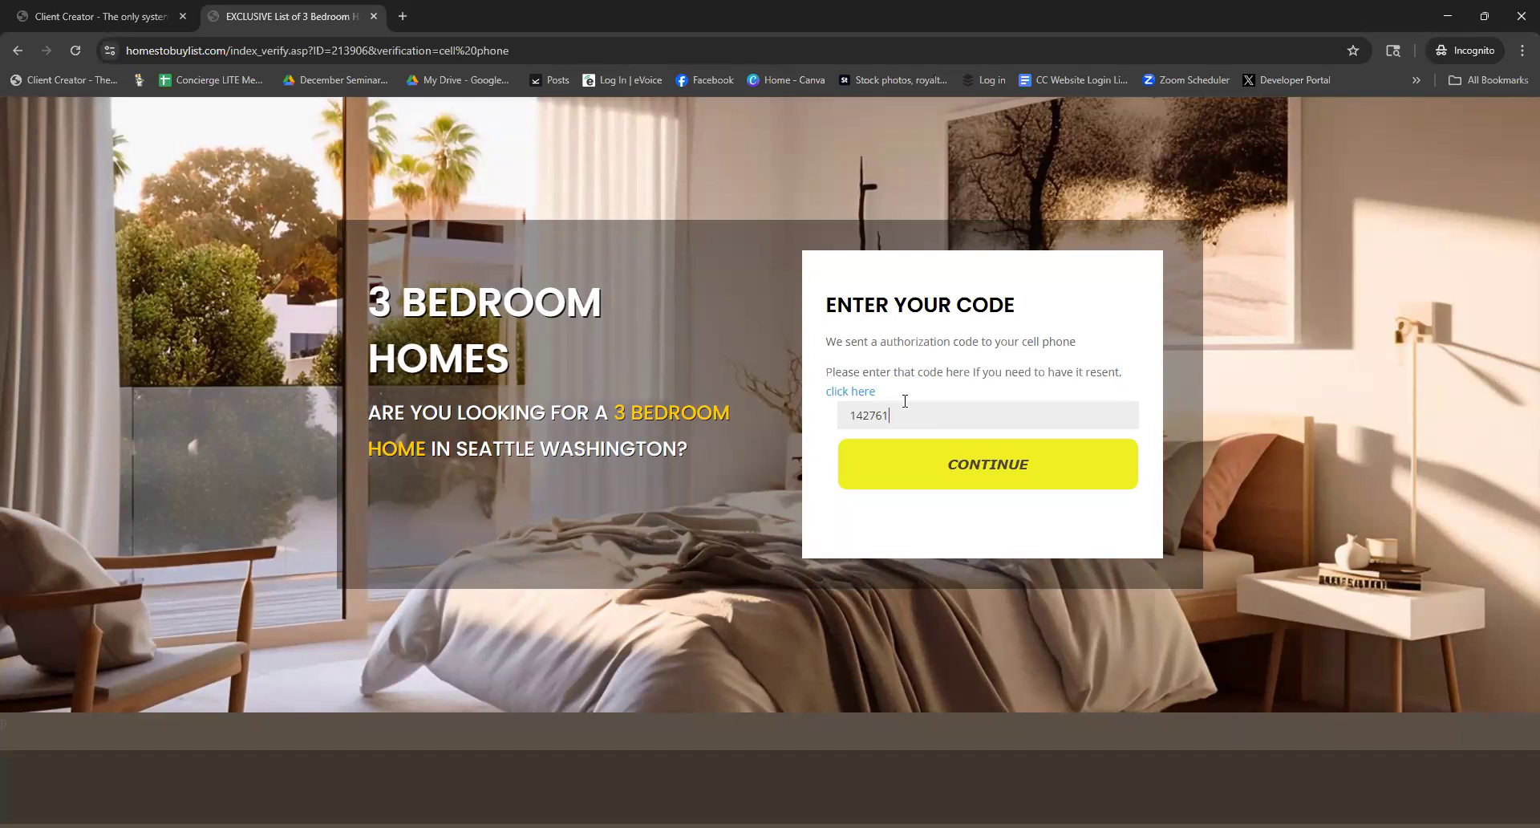
{"action": "left_click", "coordinate": [962, 473]}
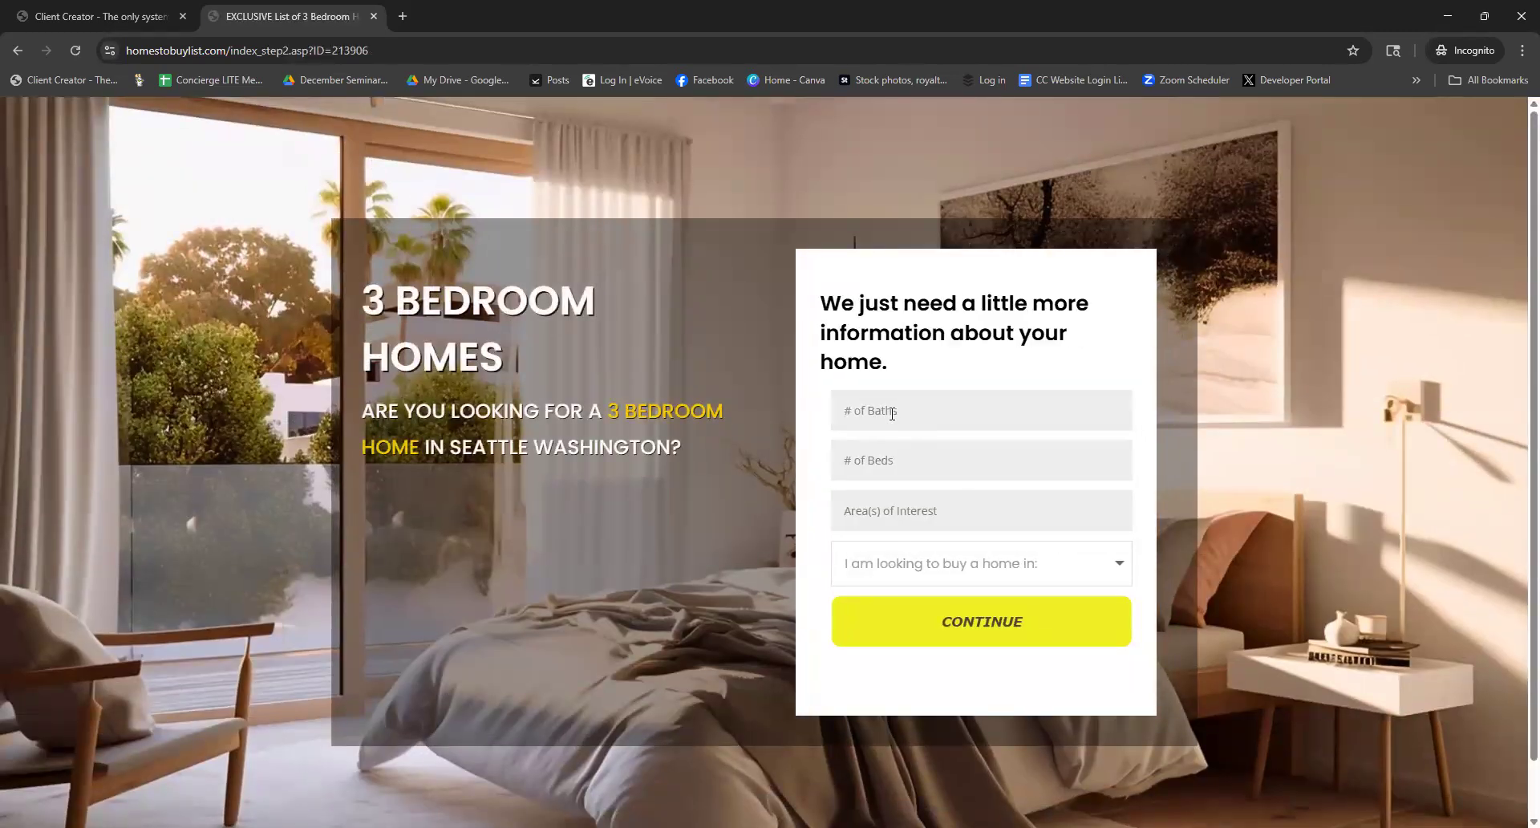
Submit 3 baths, 3 beds, area 'any area' and a 30-60 Days buying timeframe
{"action": "left_click", "coordinate": [892, 413]}
{"action": "type", "text": "3"}
{"action": "key", "text": "Tab"}
{"action": "type", "text": "3"}
{"action": "key", "text": "Tab"}
{"action": "type", "text": "any area"}
{"action": "left_click", "coordinate": [956, 564]}
{"action": "left_click", "coordinate": [956, 627]}
{"action": "left_click", "coordinate": [964, 620]}
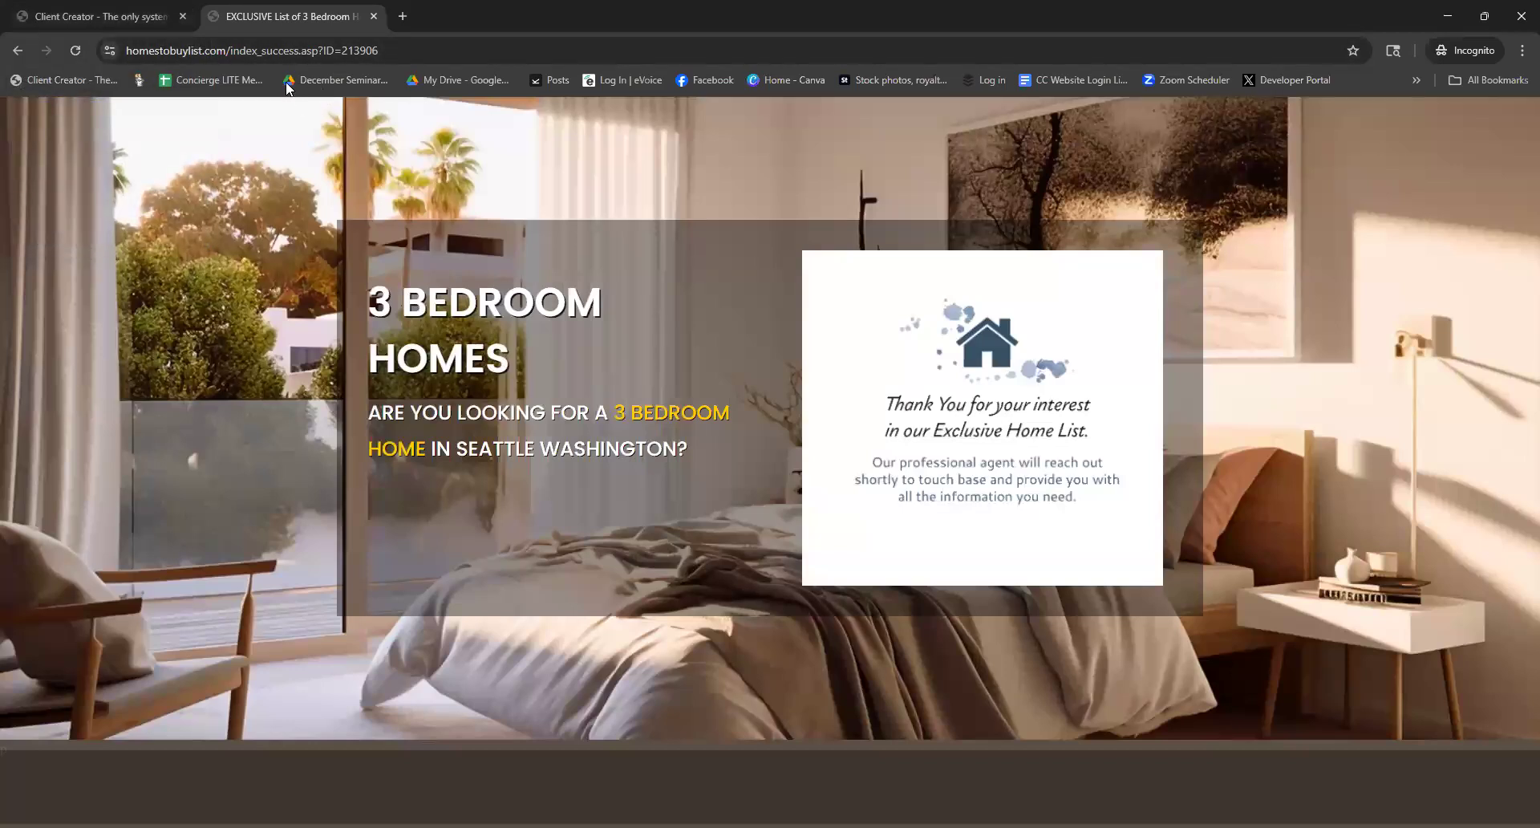
Reload the Client Creator client list so the two new leads appear
{"action": "left_click", "coordinate": [147, 22]}
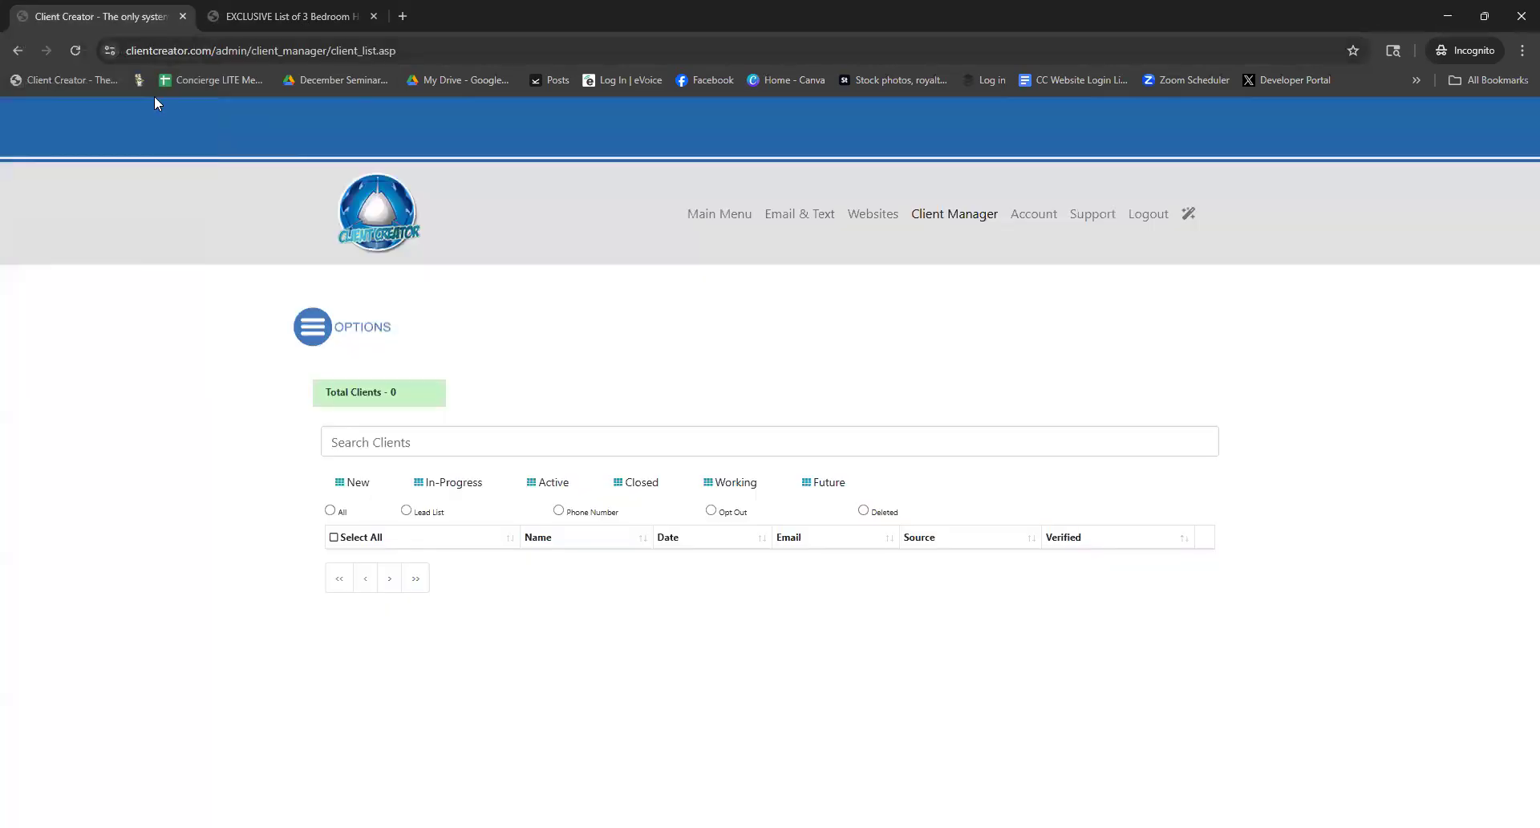
{"action": "left_click", "coordinate": [76, 52]}
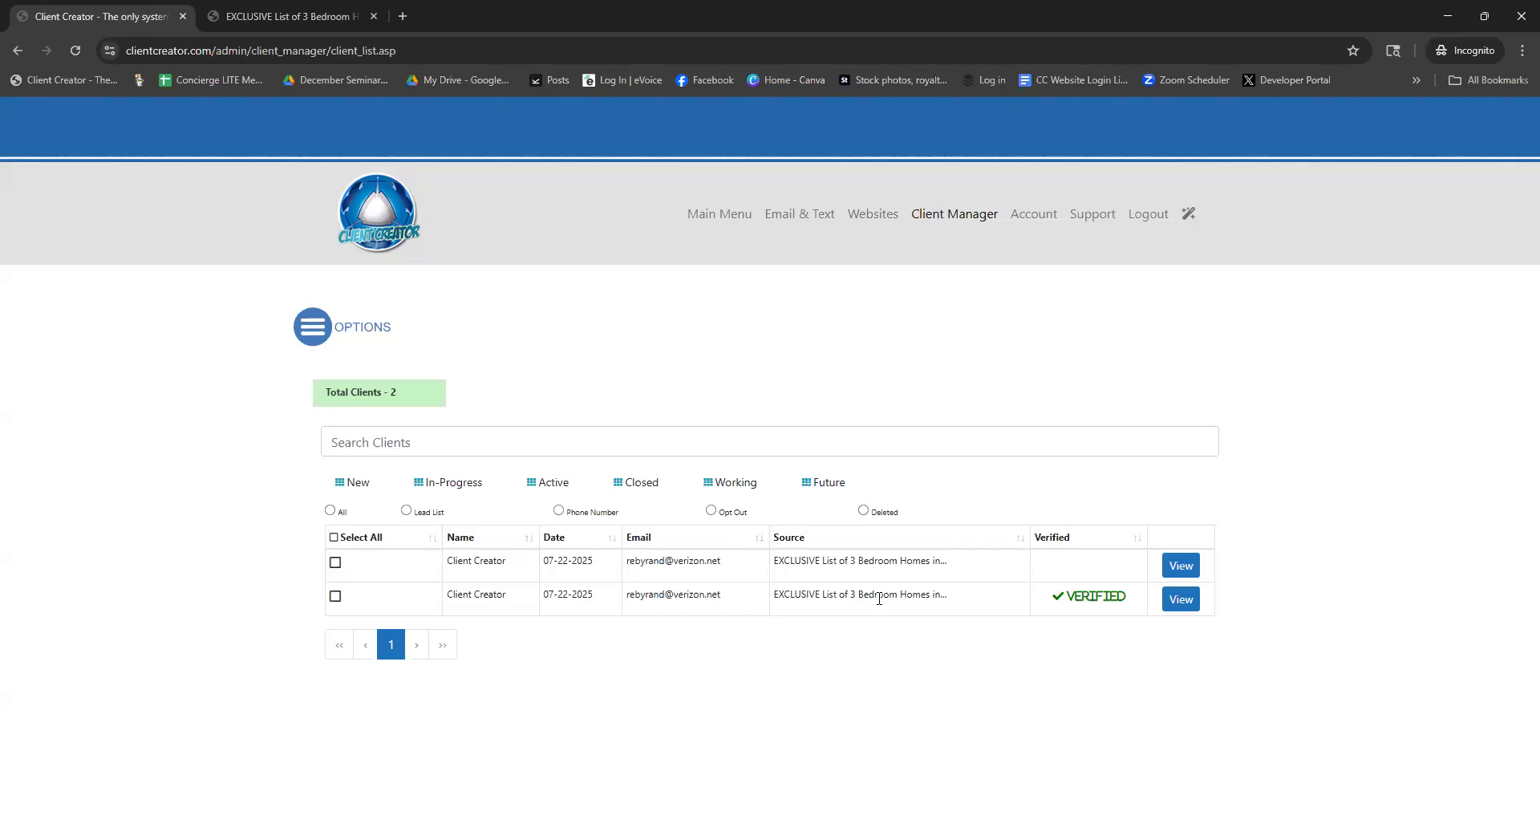
{"action": "left_click", "coordinate": [1181, 601]}
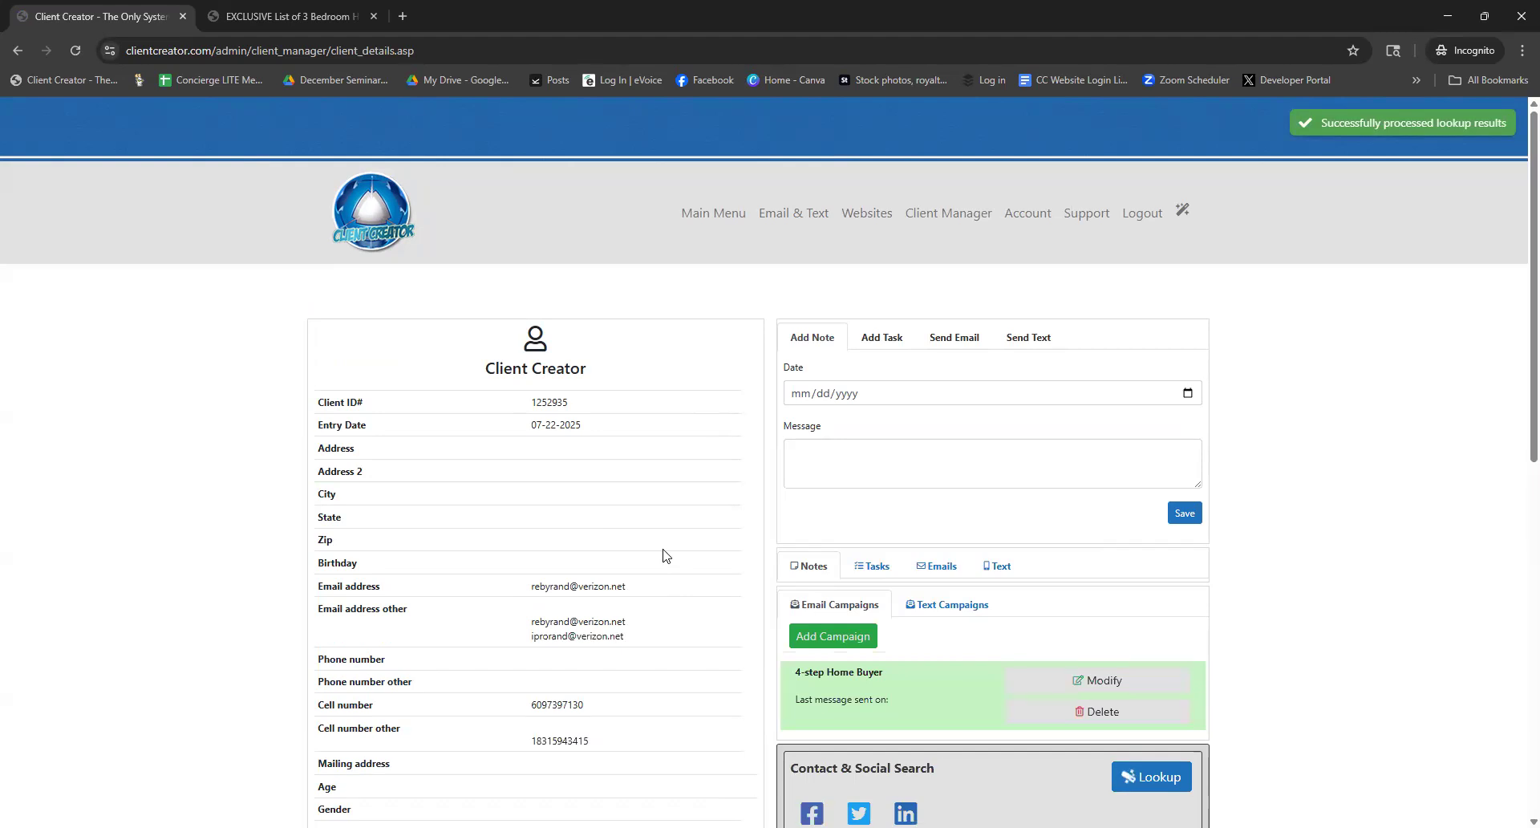
{"action": "scroll", "coordinate": [663, 555], "scroll_direction": "down", "scroll_amount": 1}
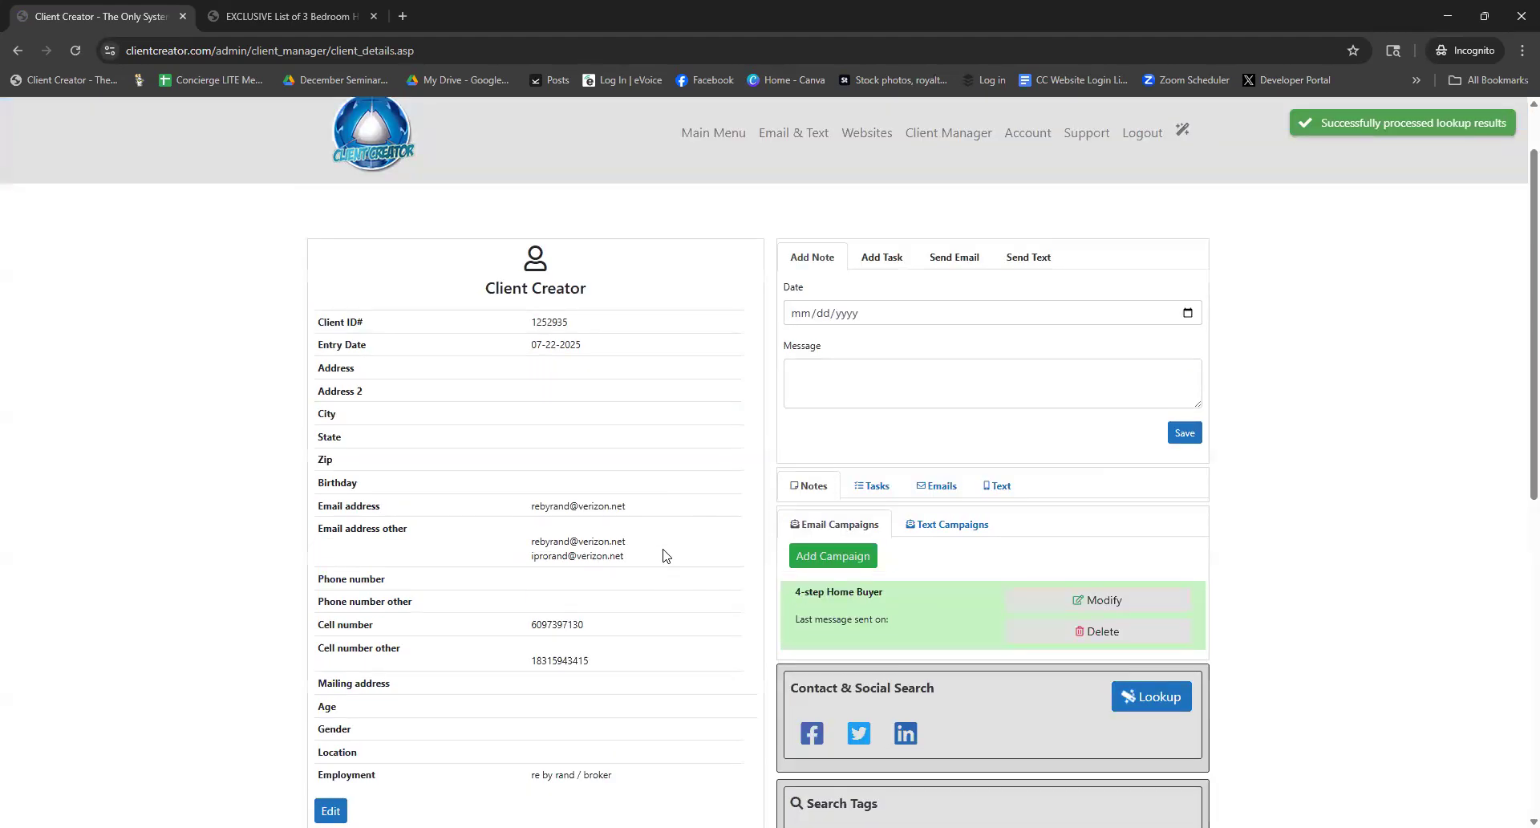
{"action": "scroll", "coordinate": [664, 555], "scroll_direction": "down", "scroll_amount": 1}
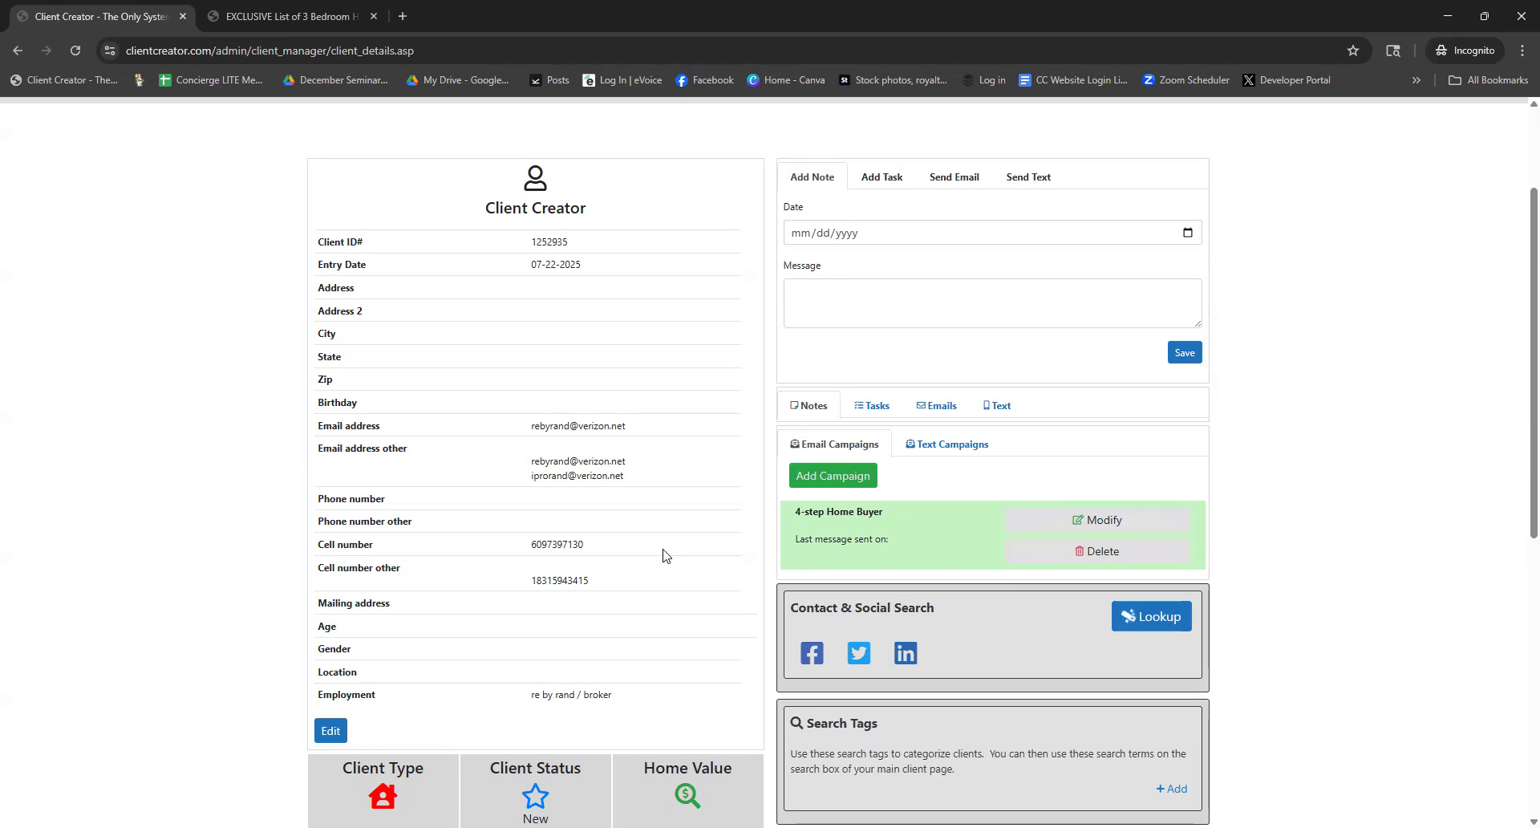
{"action": "left_click_drag", "start_coordinate": [629, 484], "coordinate": [539, 488]}
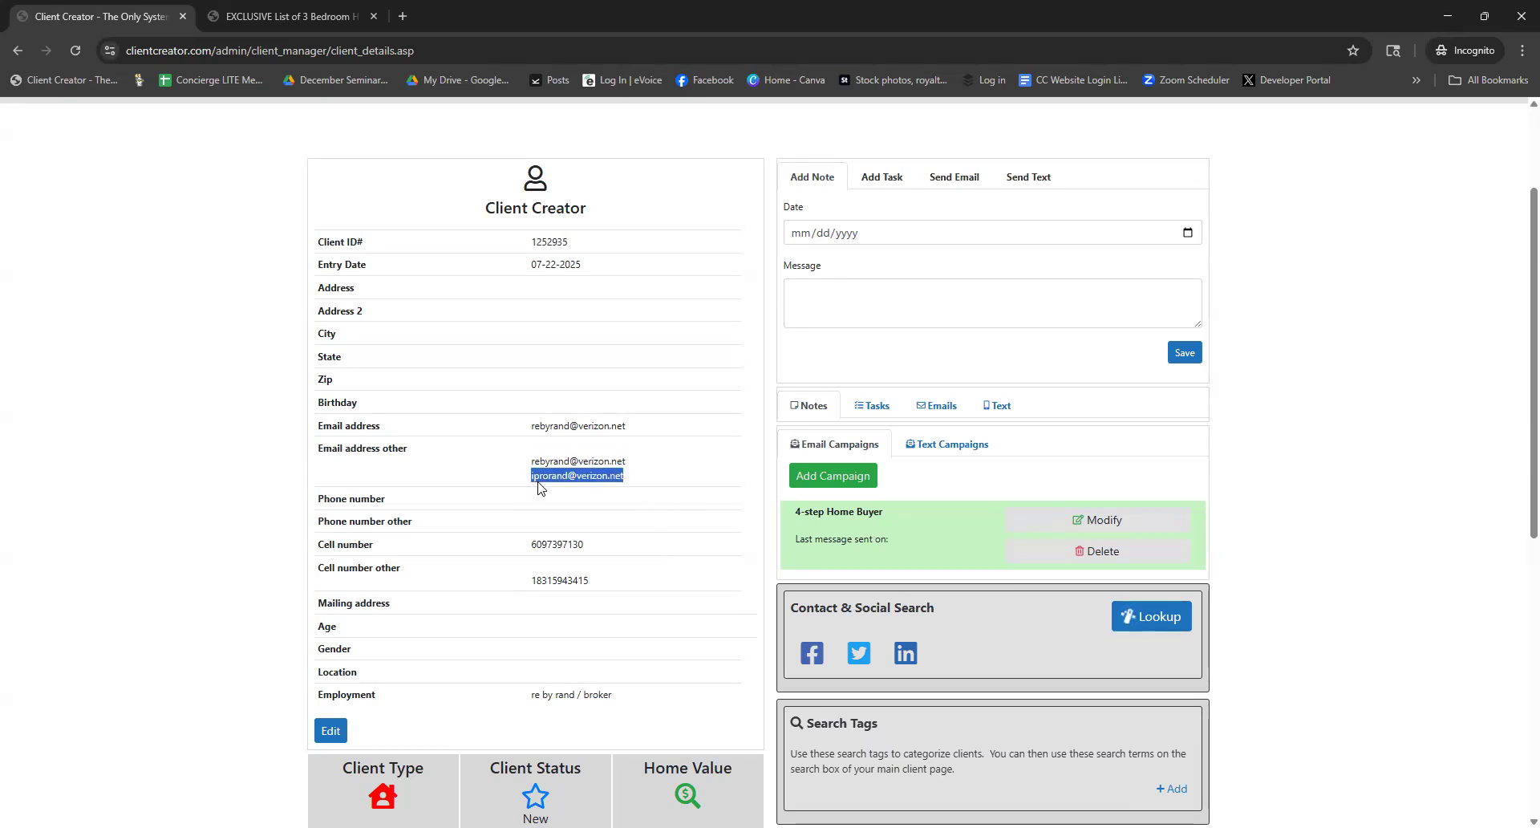
{"action": "left_click", "coordinate": [666, 527]}
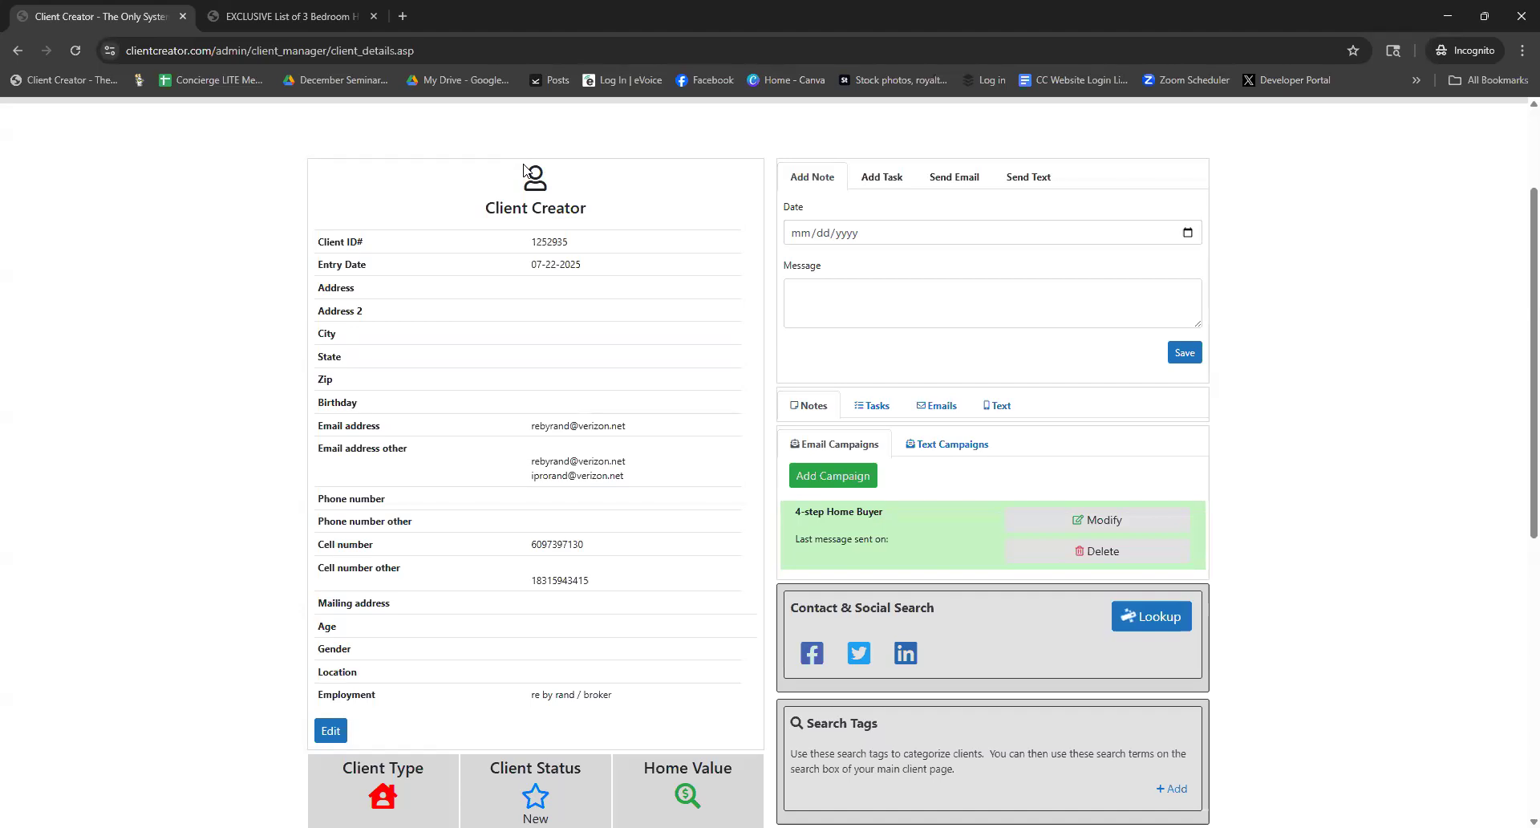
{"action": "double_click", "coordinate": [578, 207]}
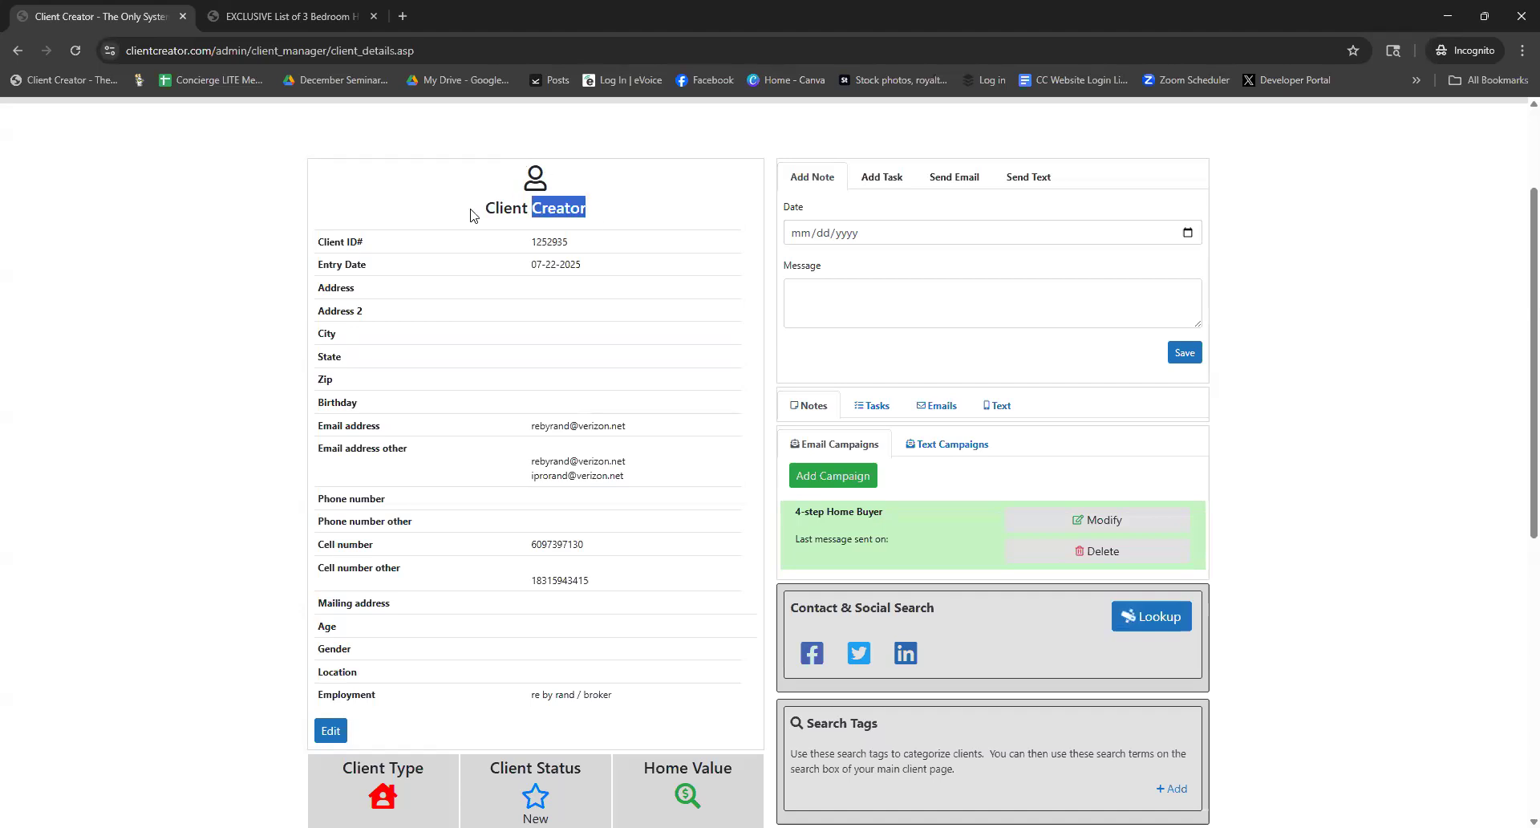
{"action": "left_click", "coordinate": [471, 215], "text": "shift"}
{"action": "left_click_drag", "start_coordinate": [571, 243], "coordinate": [530, 245]}
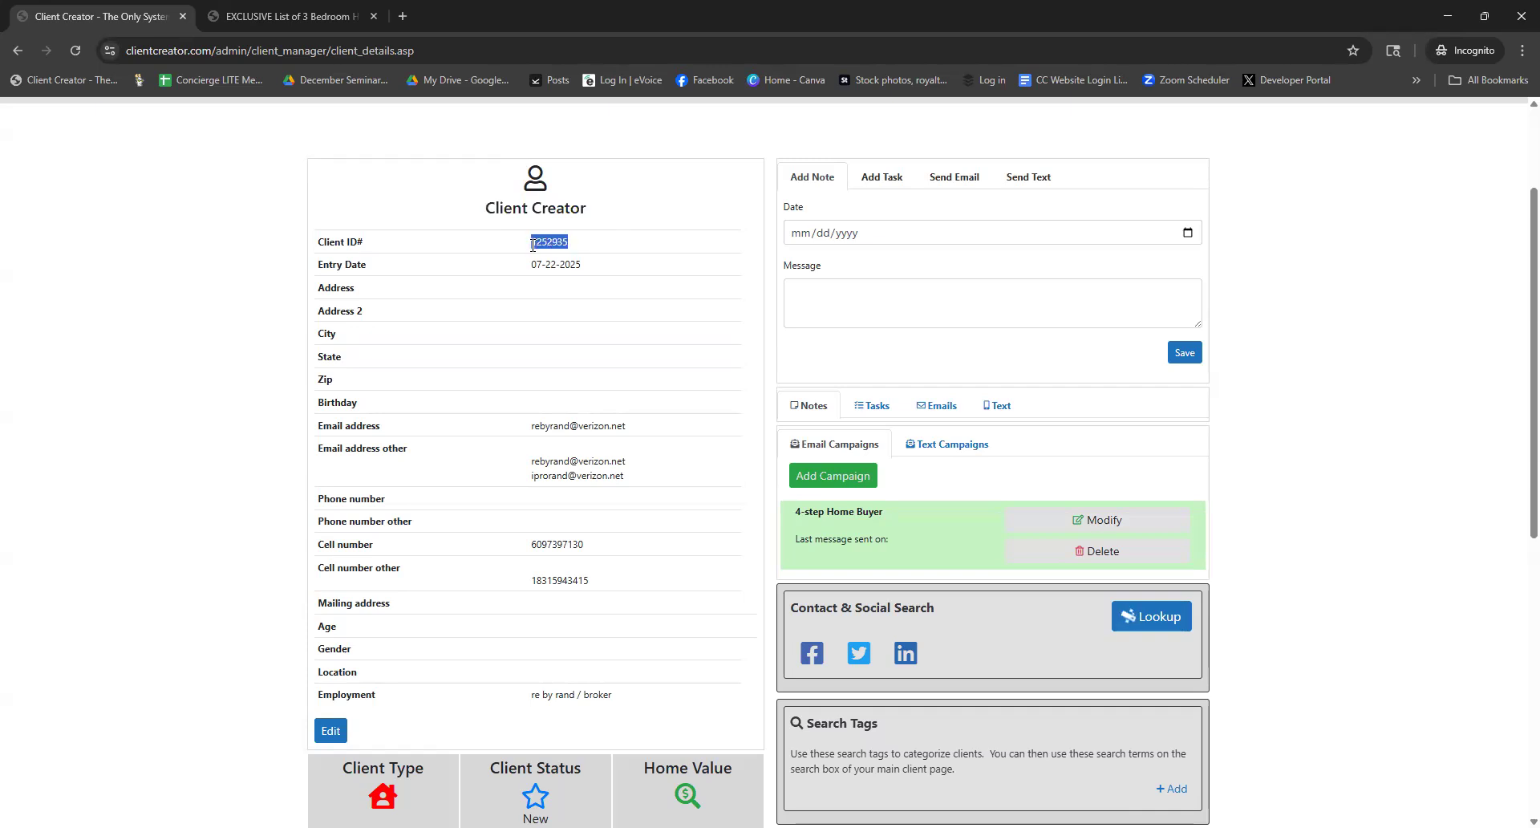
{"action": "left_click", "coordinate": [582, 249]}
Edit the client's details to set Gender to 'Male' and save them
{"action": "left_click", "coordinate": [331, 731]}
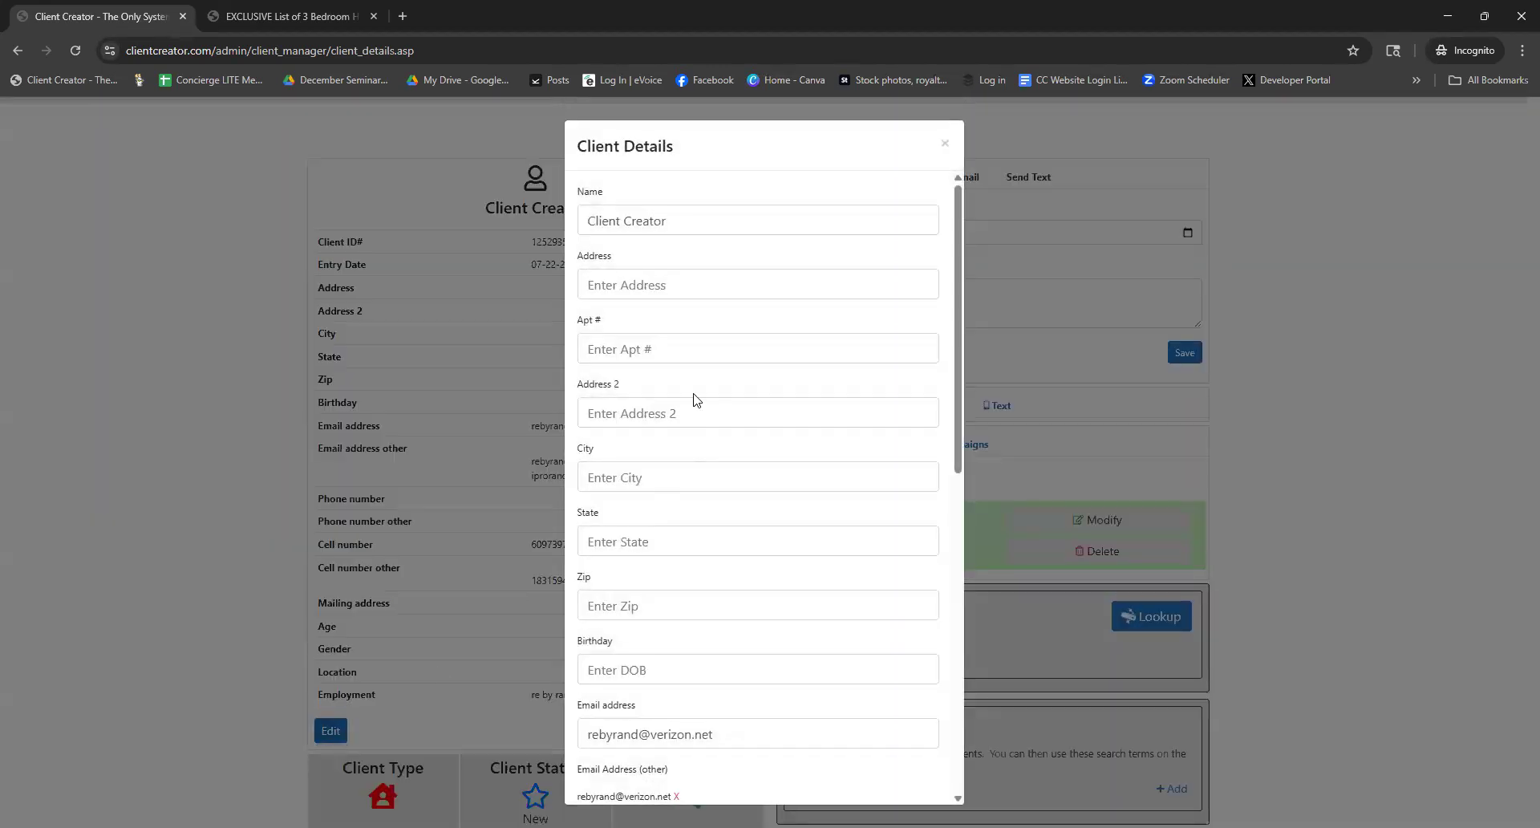
{"action": "scroll", "coordinate": [672, 297], "scroll_direction": "down", "scroll_amount": 3}
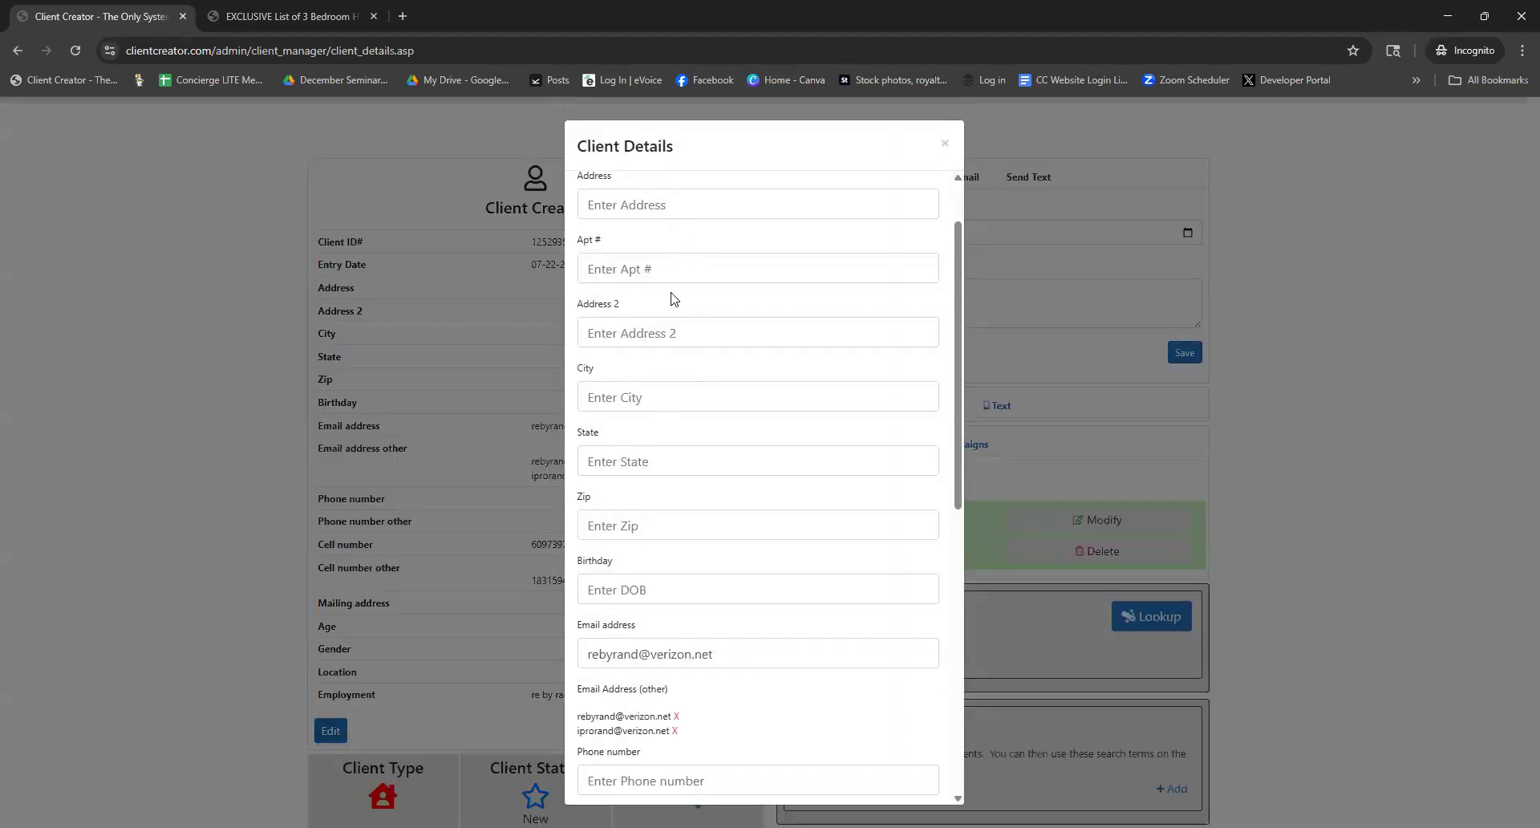
{"action": "scroll", "coordinate": [672, 292], "scroll_direction": "down", "scroll_amount": 1}
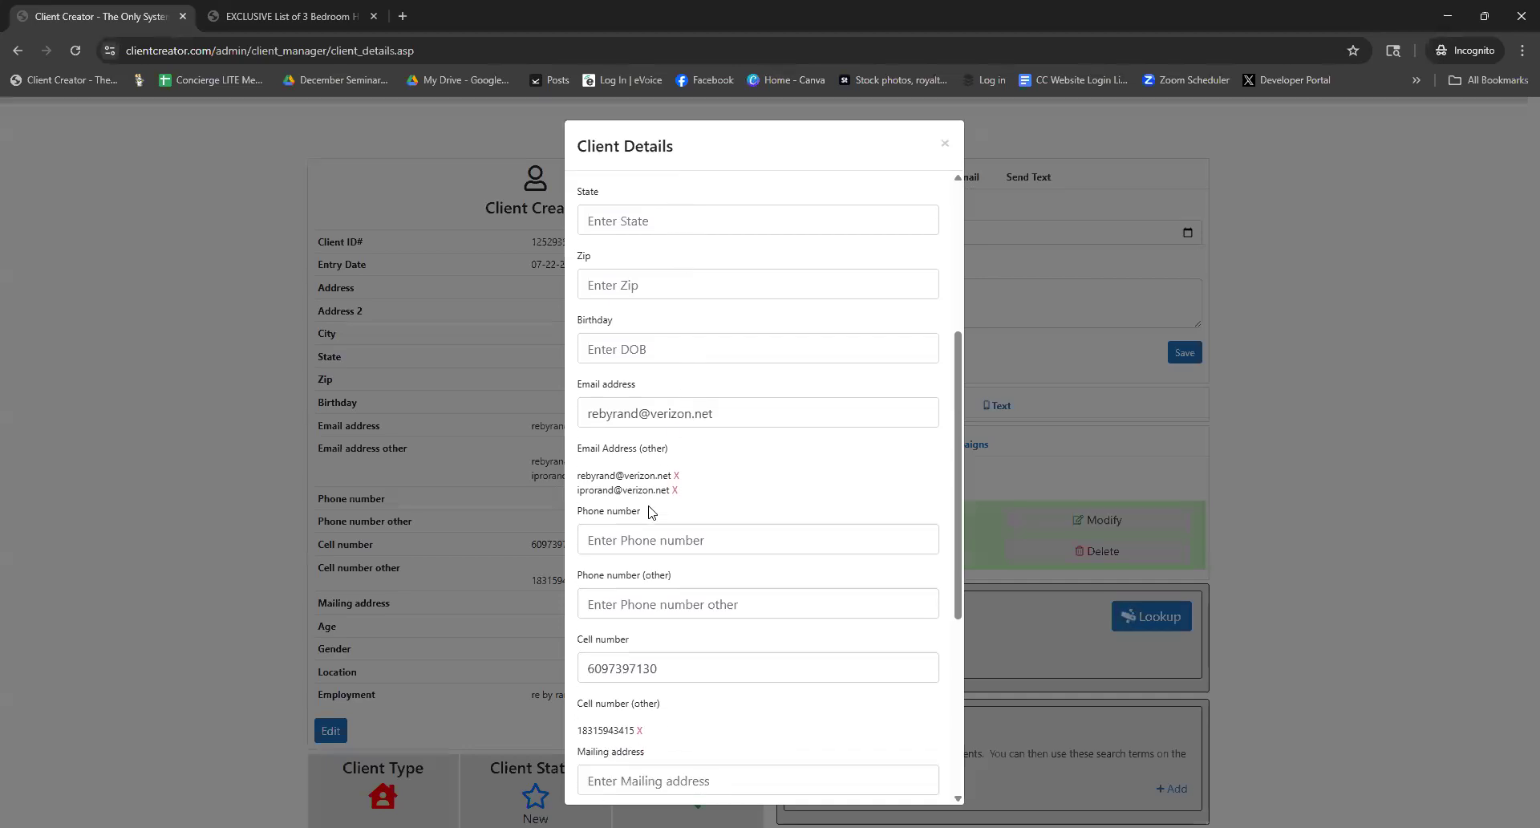
{"action": "left_click", "coordinate": [644, 535]}
{"action": "scroll", "coordinate": [716, 592], "scroll_direction": "down", "scroll_amount": 3}
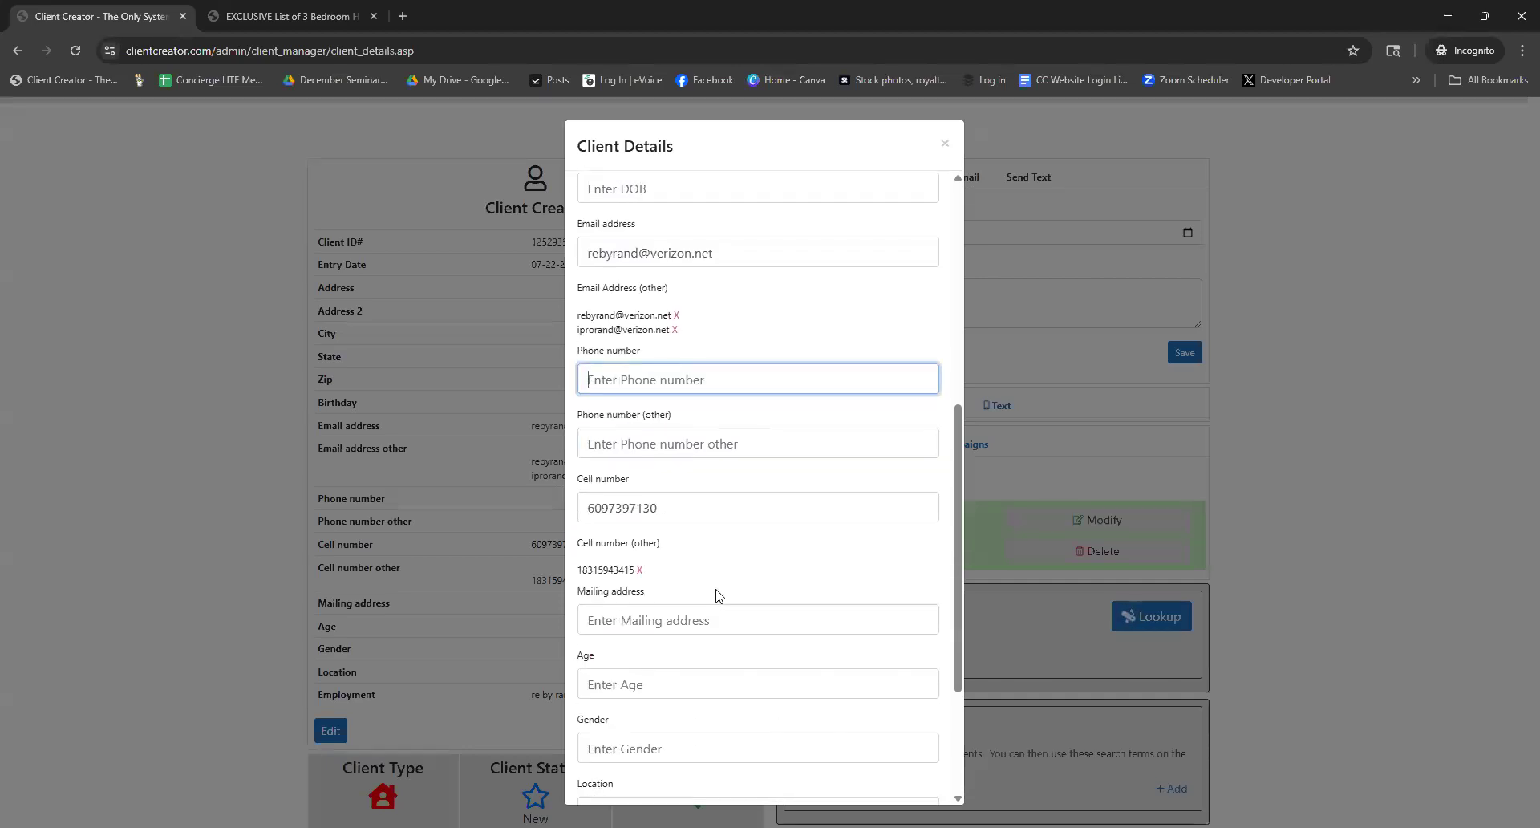
{"action": "scroll", "coordinate": [716, 559], "scroll_direction": "down", "scroll_amount": 2}
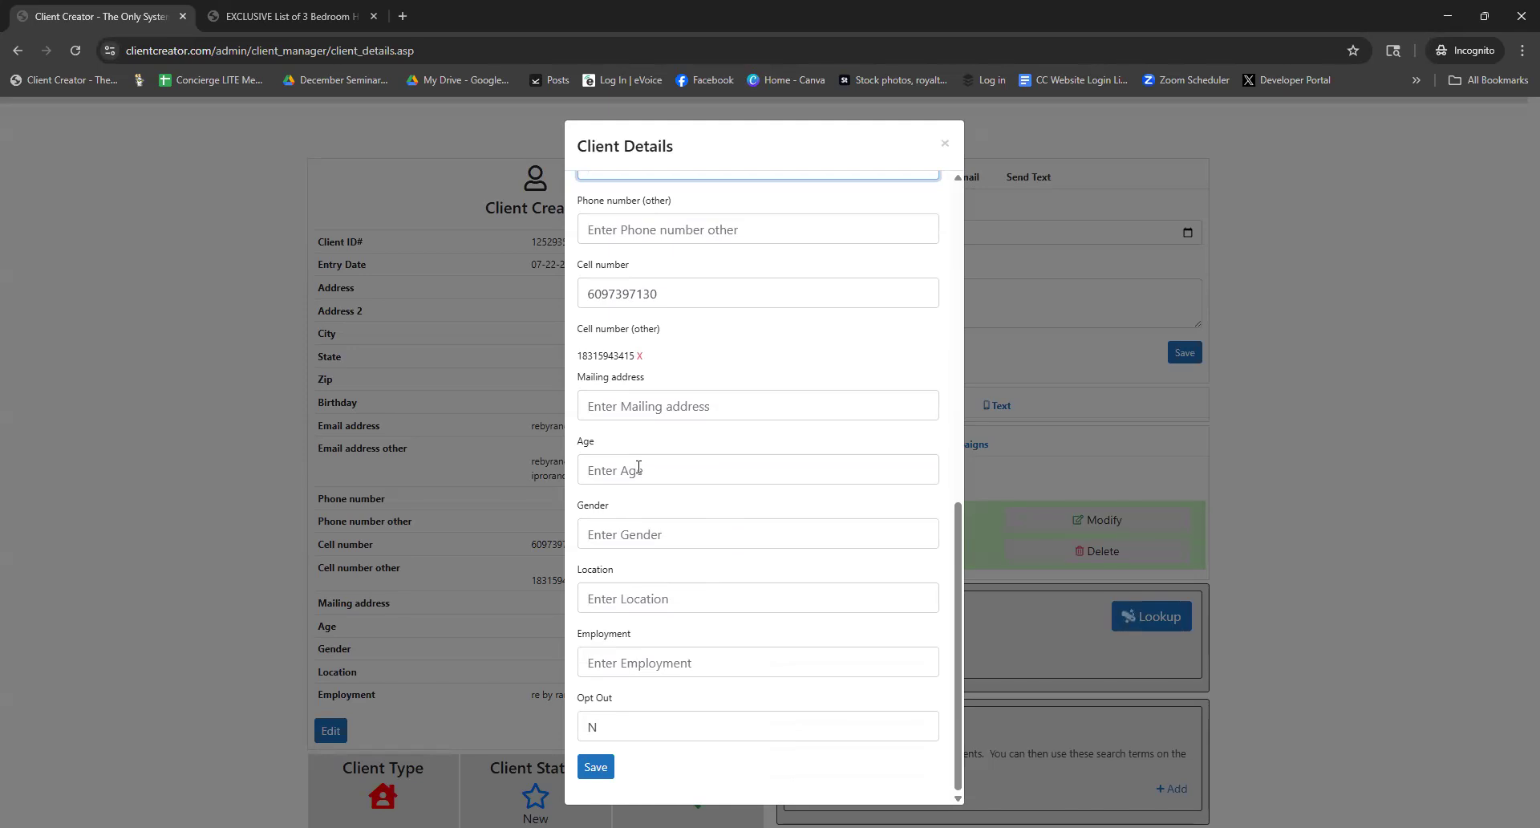
{"action": "left_click", "coordinate": [626, 529]}
{"action": "type", "text": "Male"}
{"action": "left_click", "coordinate": [595, 769]}
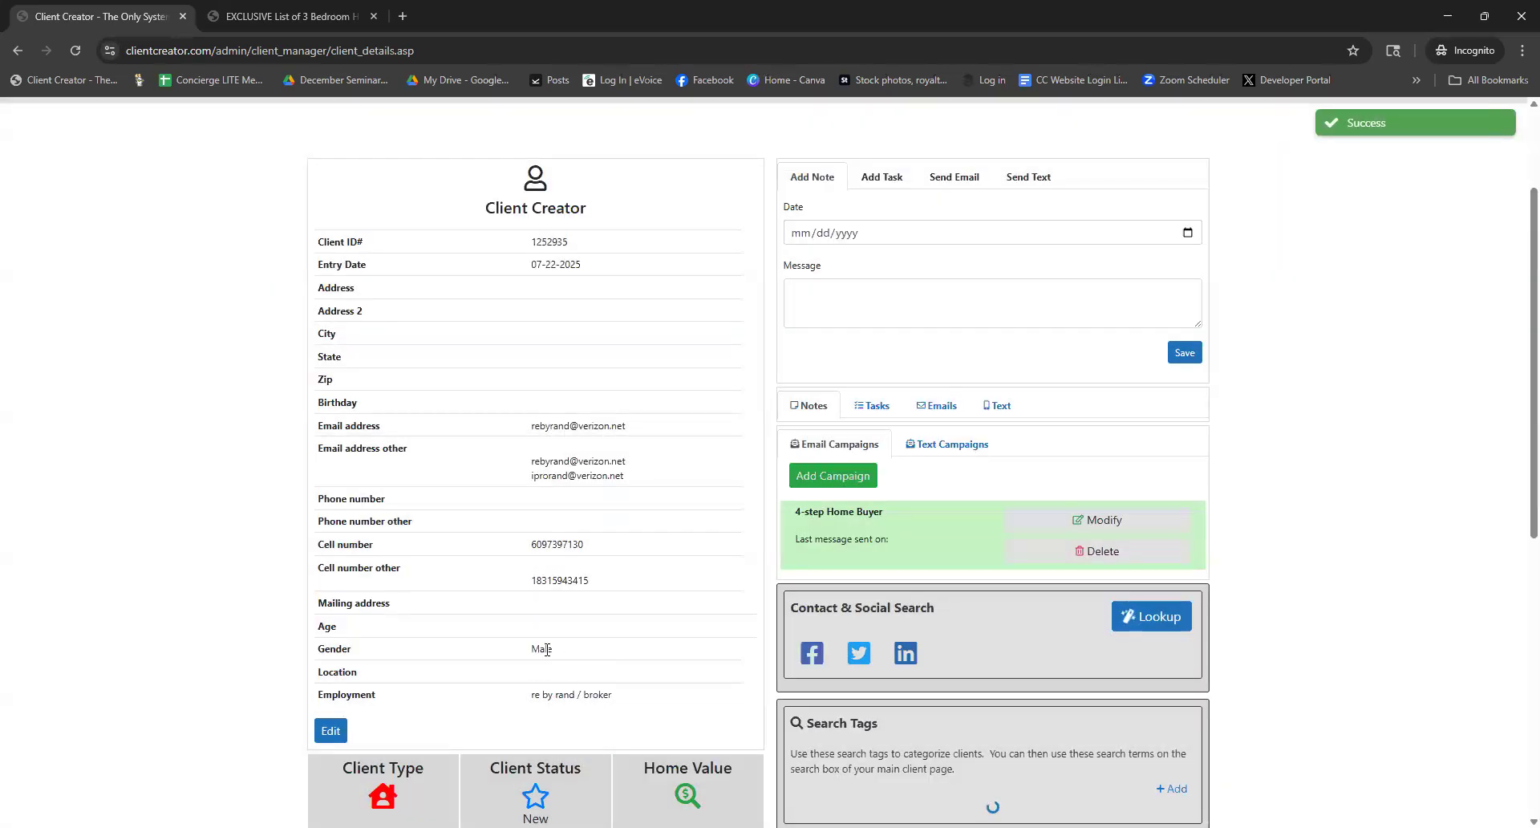
{"action": "double_click", "coordinate": [546, 649]}
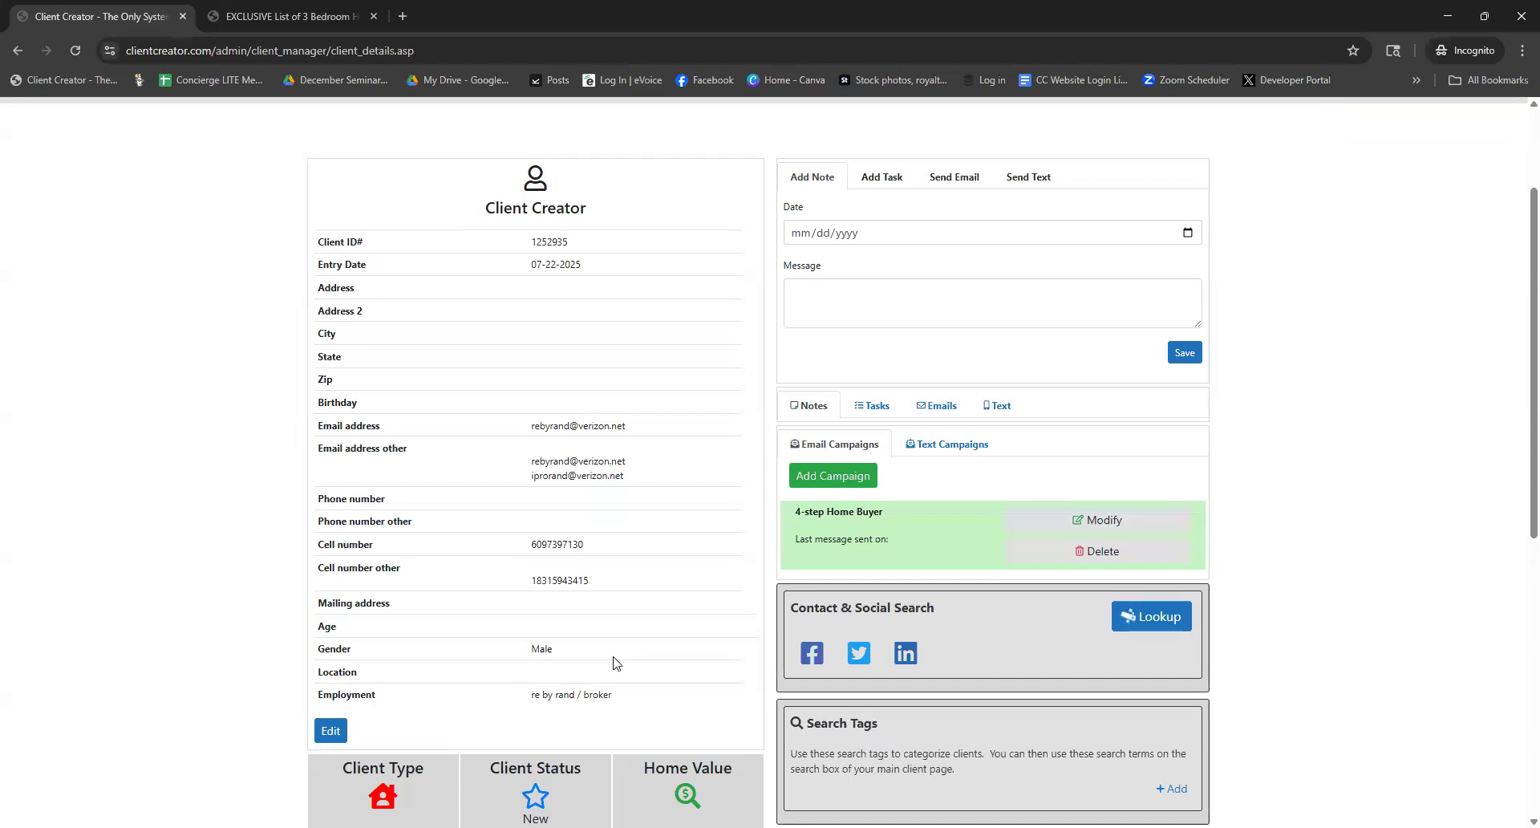
From the lead's Client Type settings, open the type list and start adding a new client type
{"action": "scroll", "coordinate": [616, 627], "scroll_direction": "down", "scroll_amount": 1}
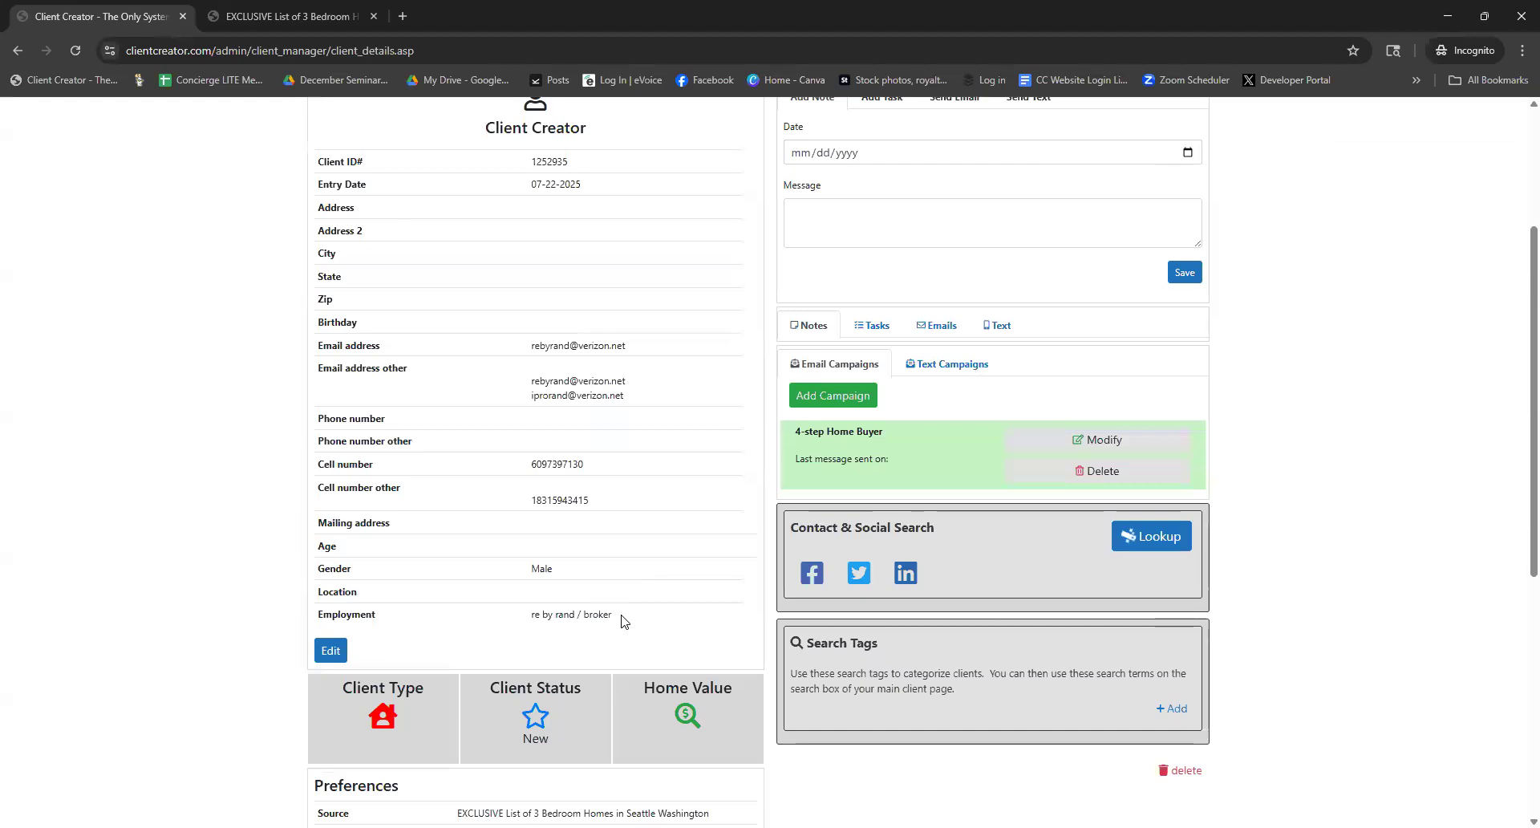
{"action": "scroll", "coordinate": [616, 627], "scroll_direction": "down", "scroll_amount": 2}
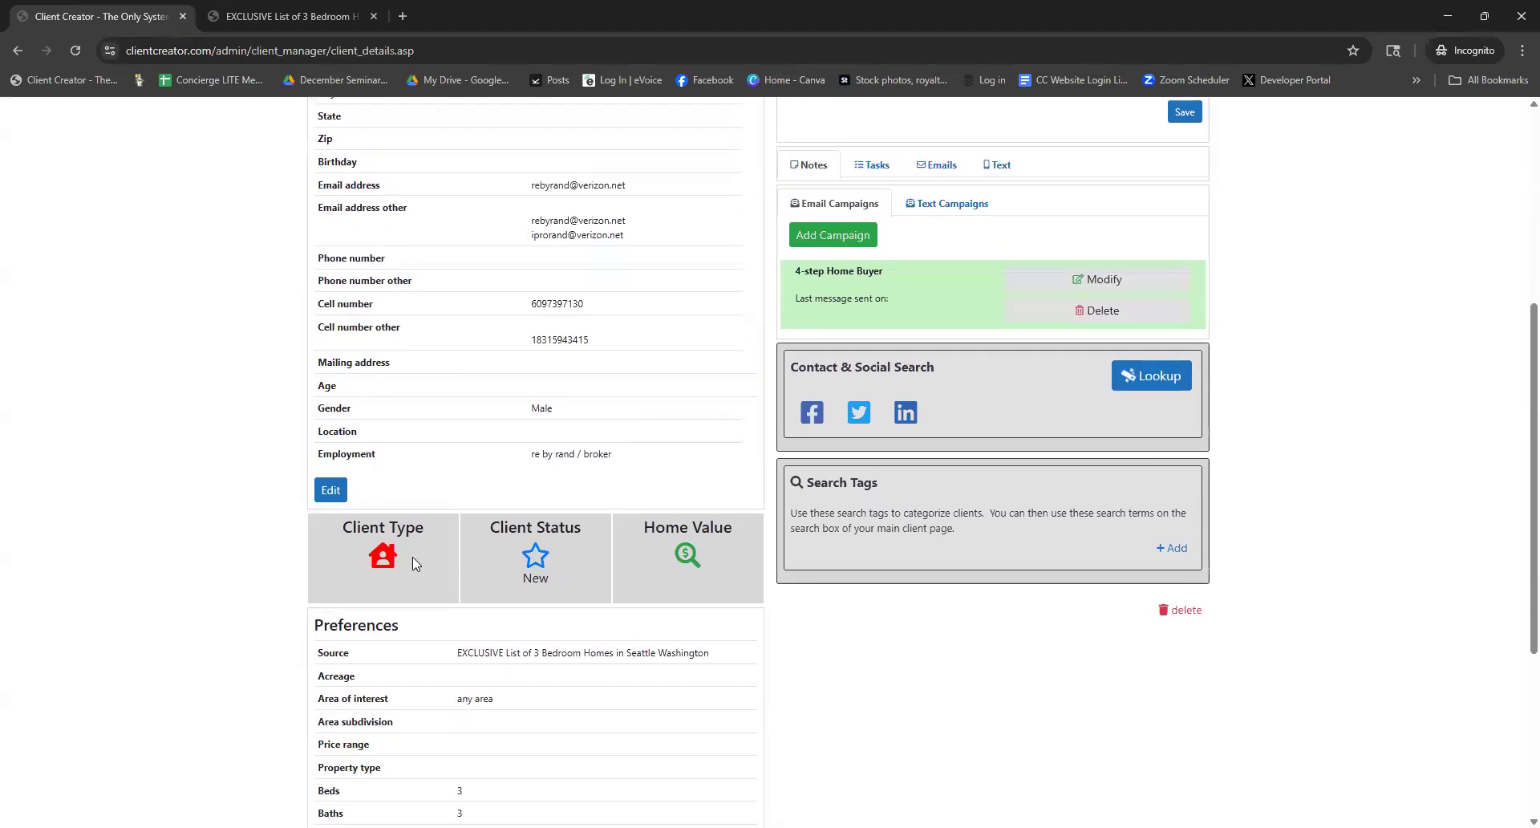
{"action": "left_click", "coordinate": [382, 558]}
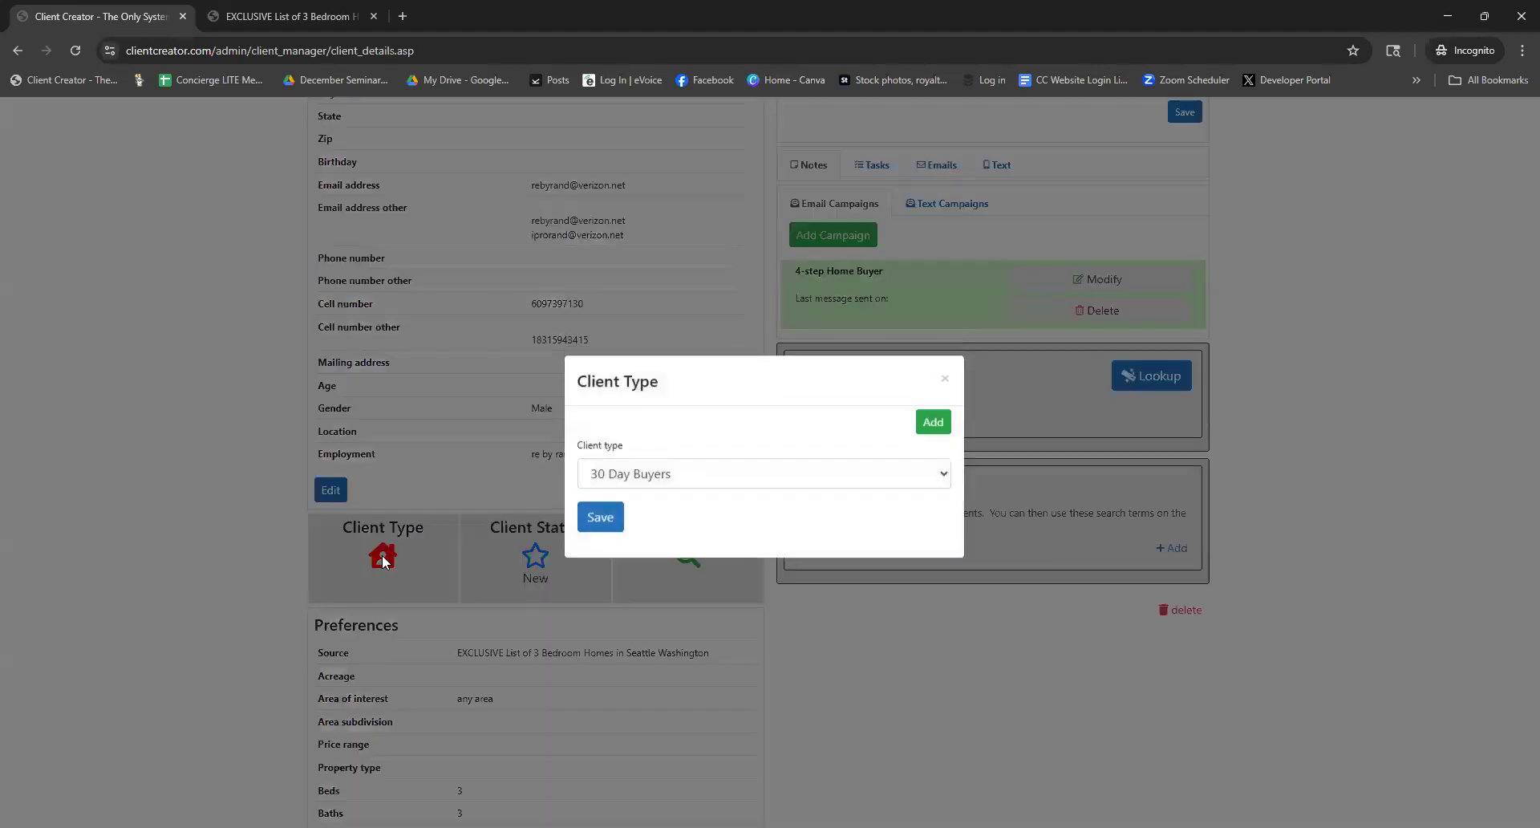
{"action": "left_click", "coordinate": [796, 489]}
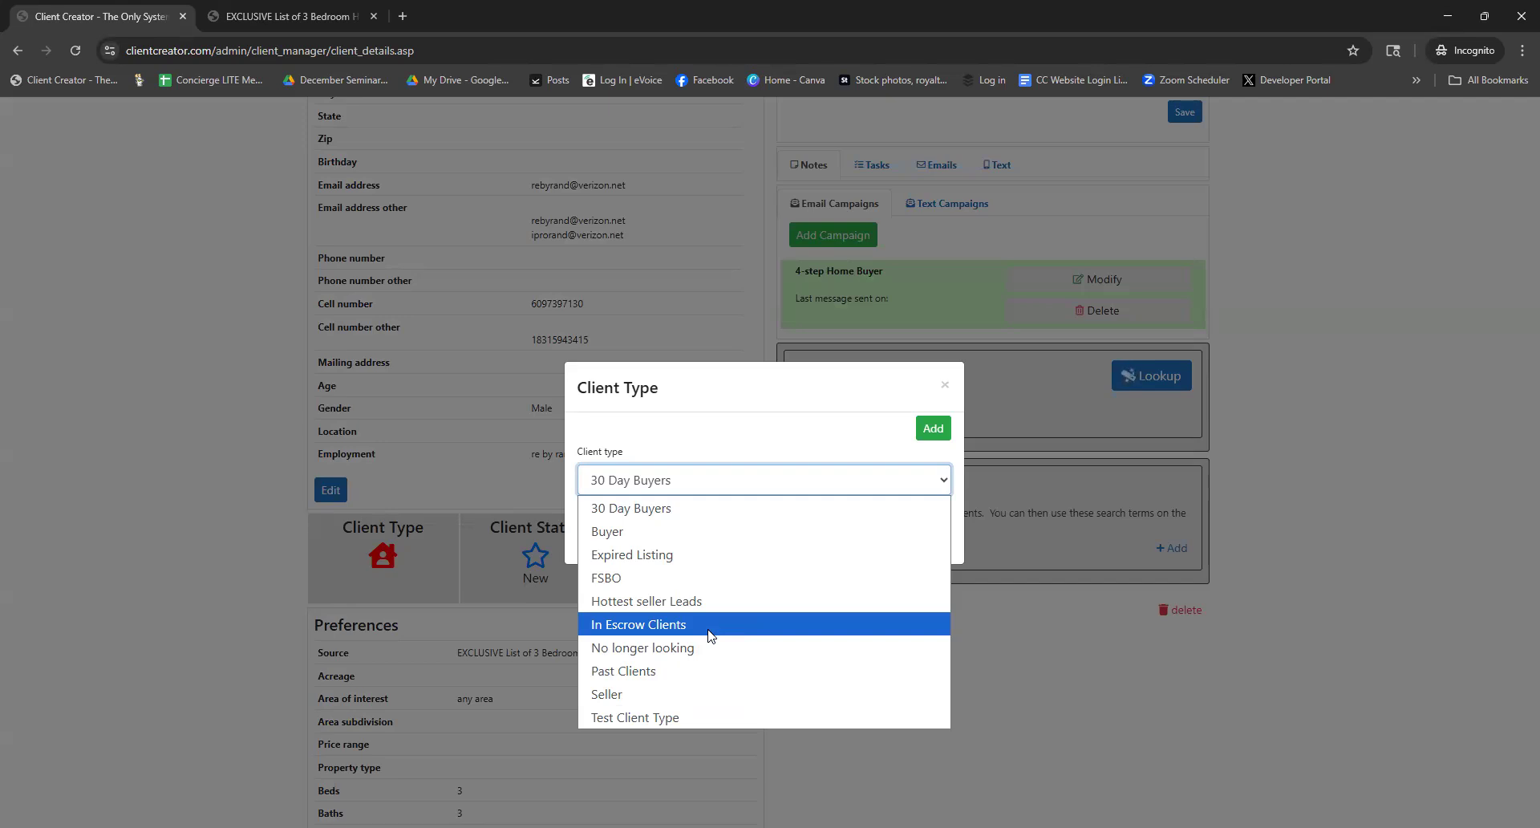
{"action": "left_click", "coordinate": [931, 429]}
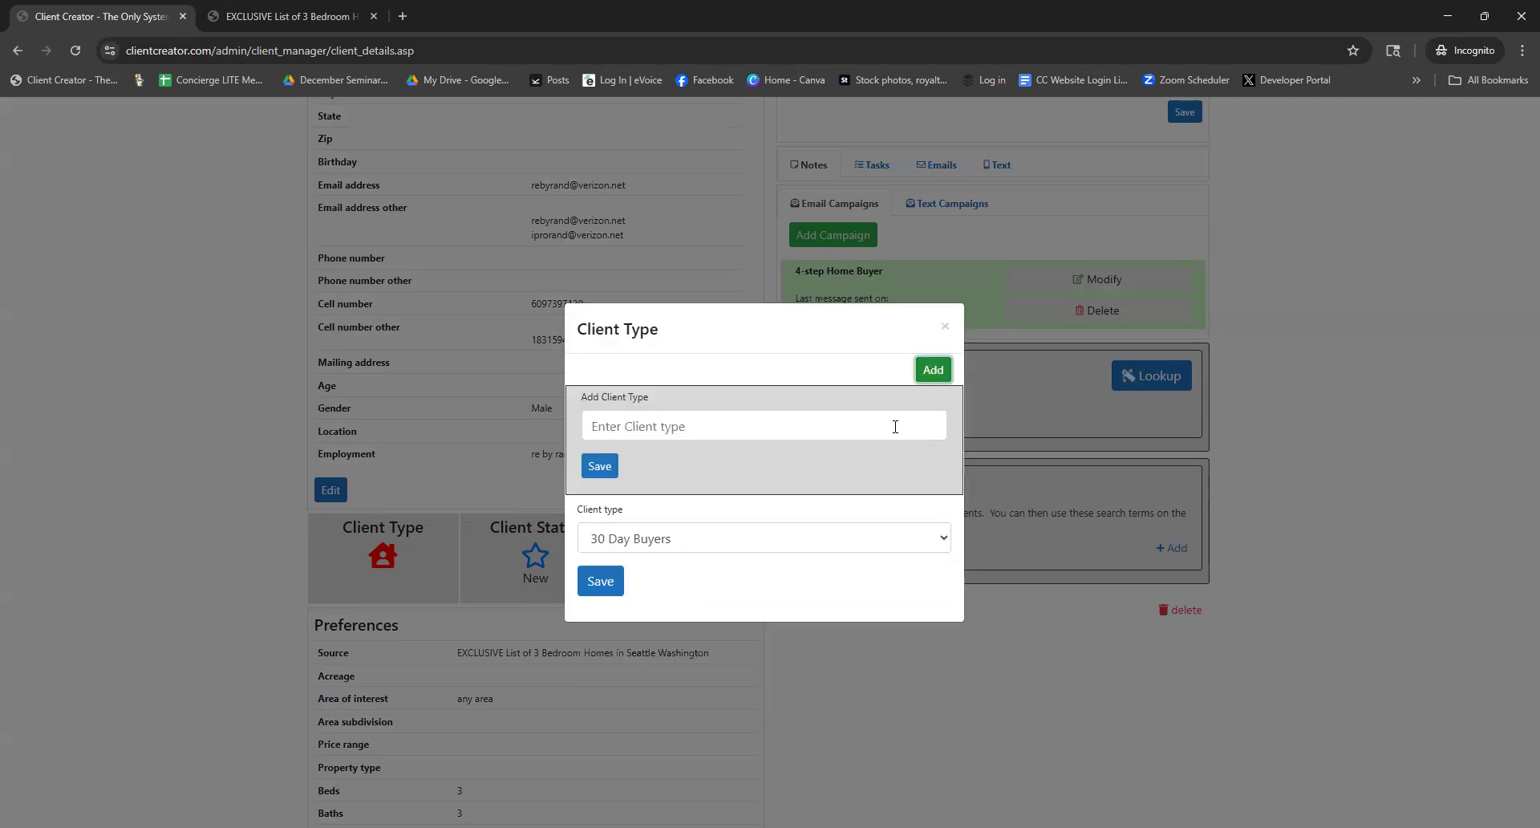
Create client type 'Test Client Type 2', then select and save it as this client's type
{"action": "left_click", "coordinate": [814, 433]}
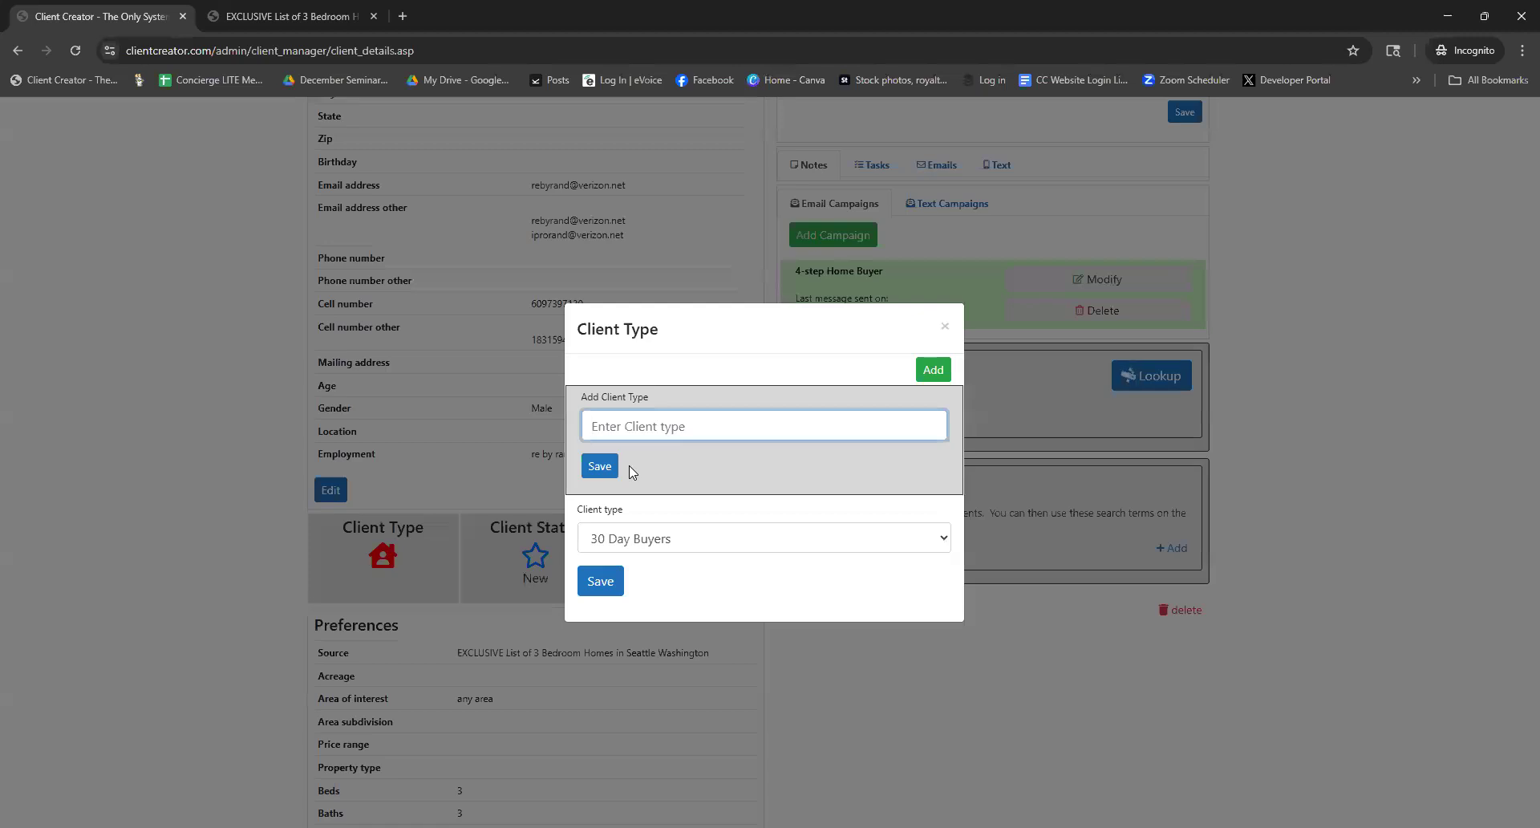
{"action": "type", "text": "Test Client Type 2"}
{"action": "left_click", "coordinate": [610, 476]}
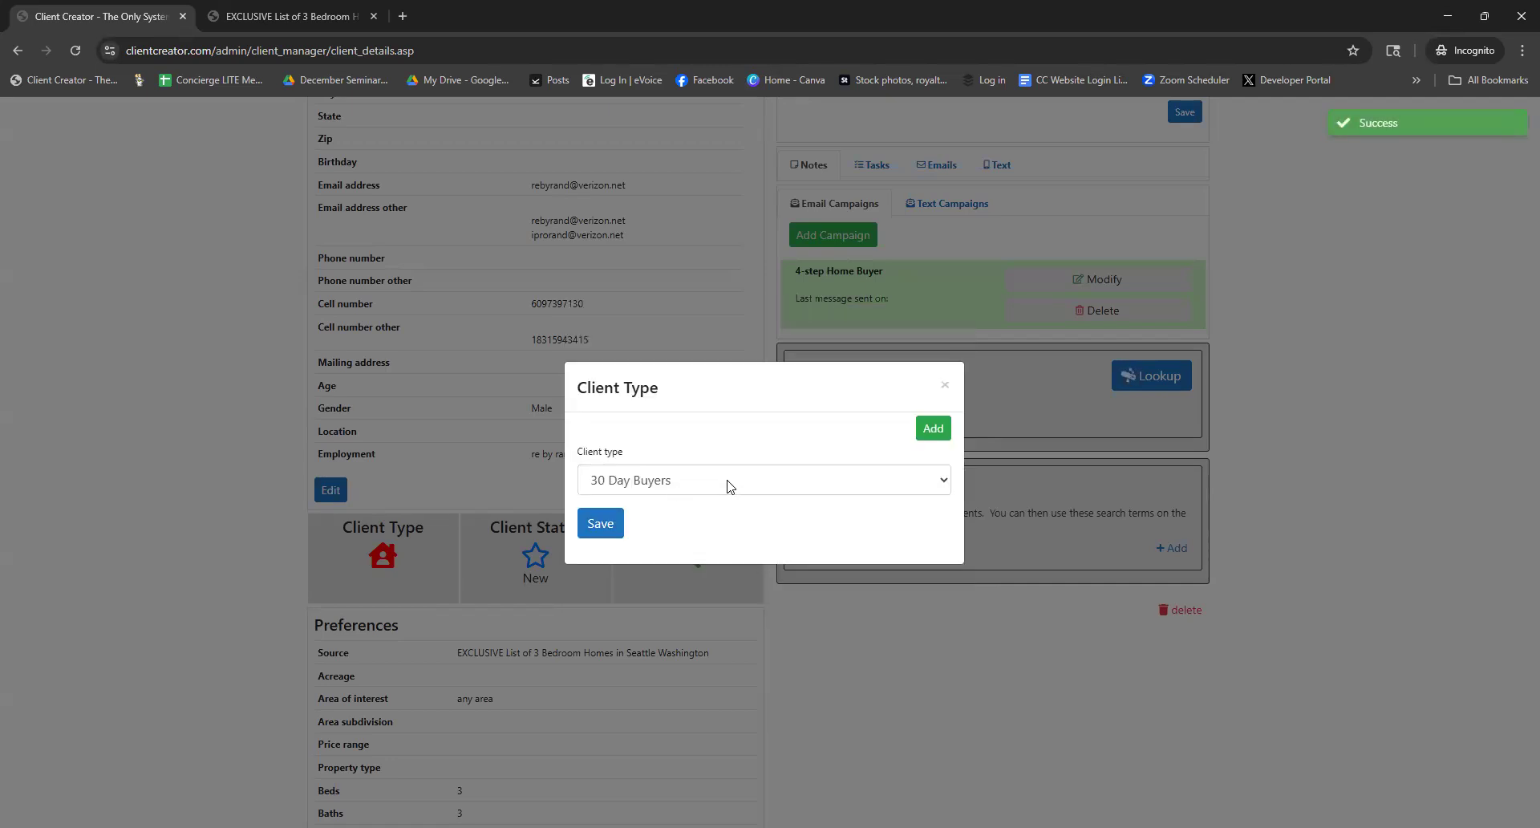
{"action": "left_click", "coordinate": [728, 482]}
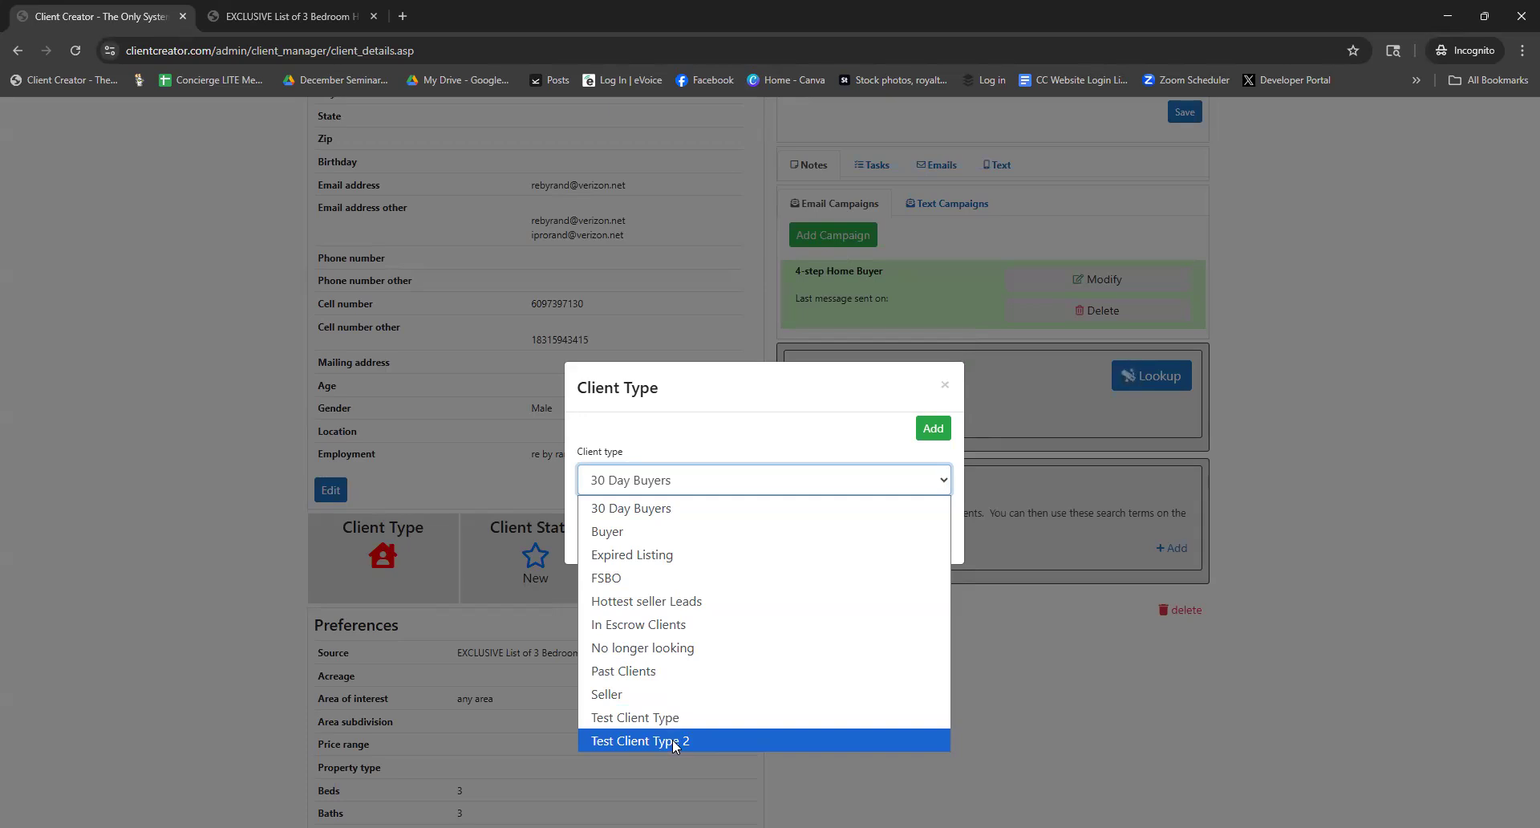
{"action": "left_click", "coordinate": [674, 740]}
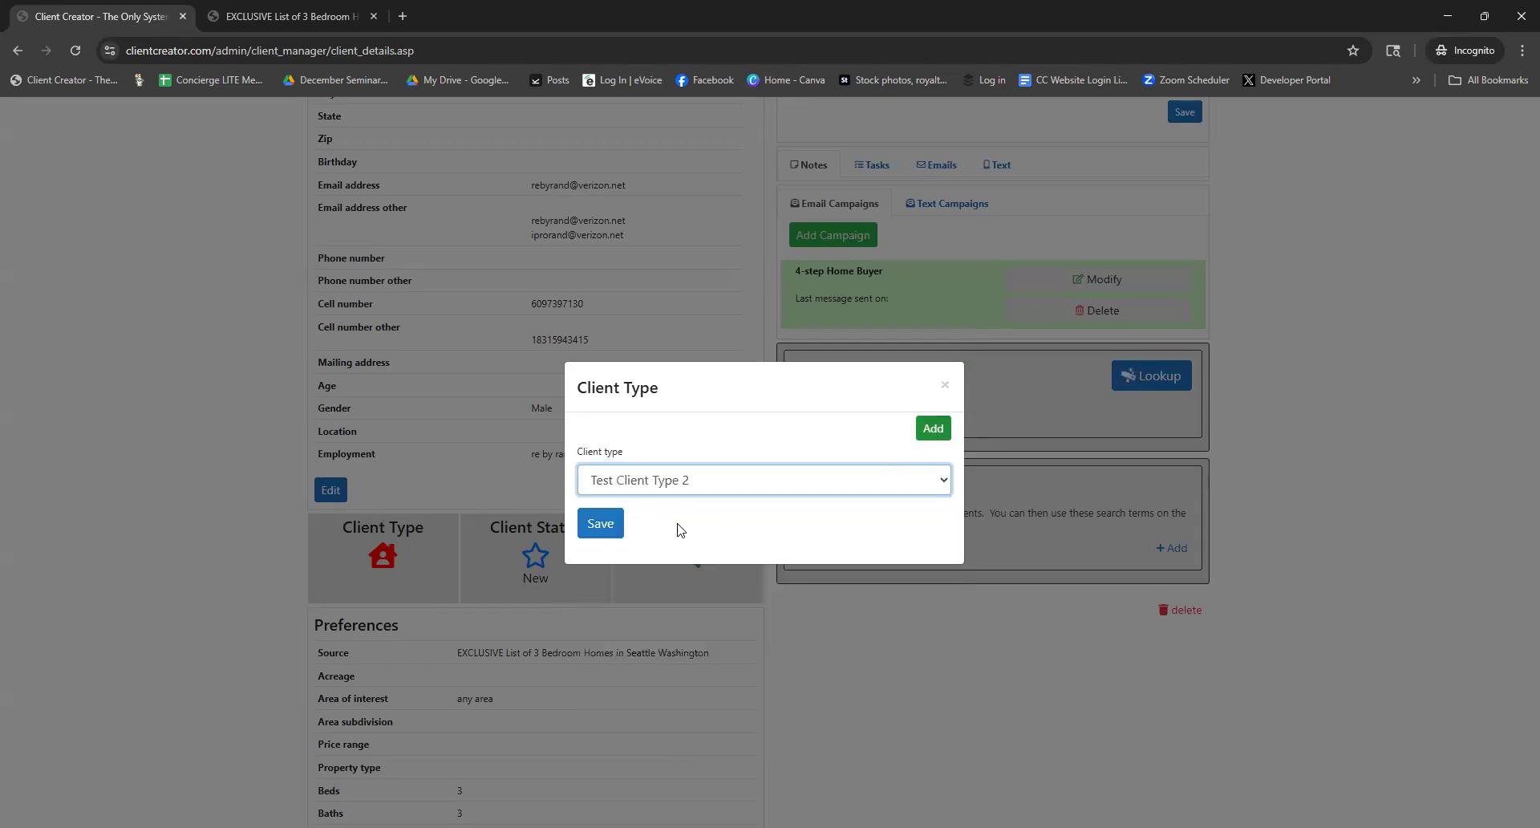
{"action": "left_click", "coordinate": [603, 526]}
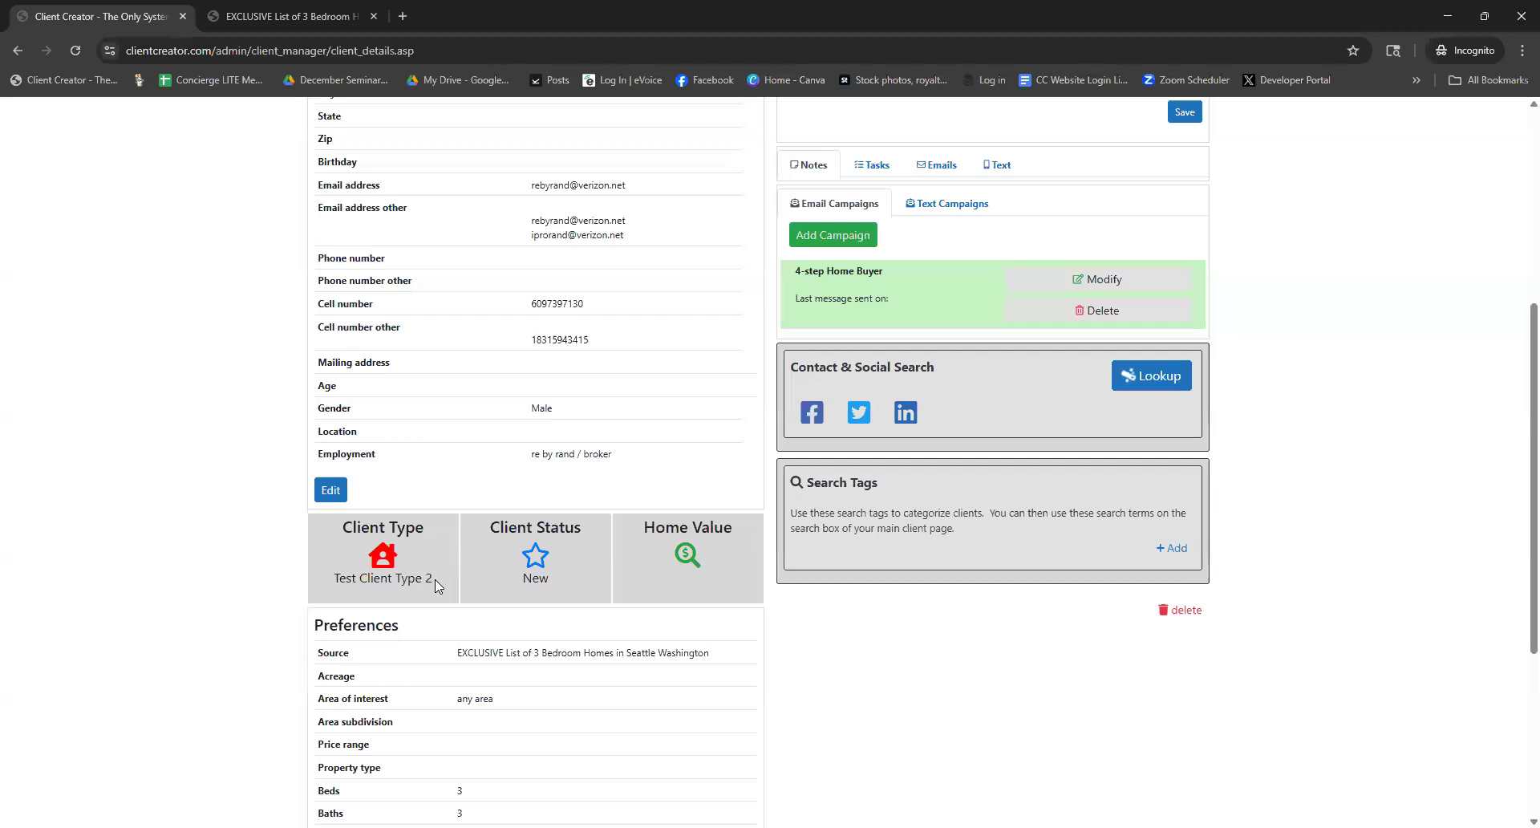
Set and save the client's status as Active, then reopen Client Details for editing
{"action": "left_click", "coordinate": [538, 557]}
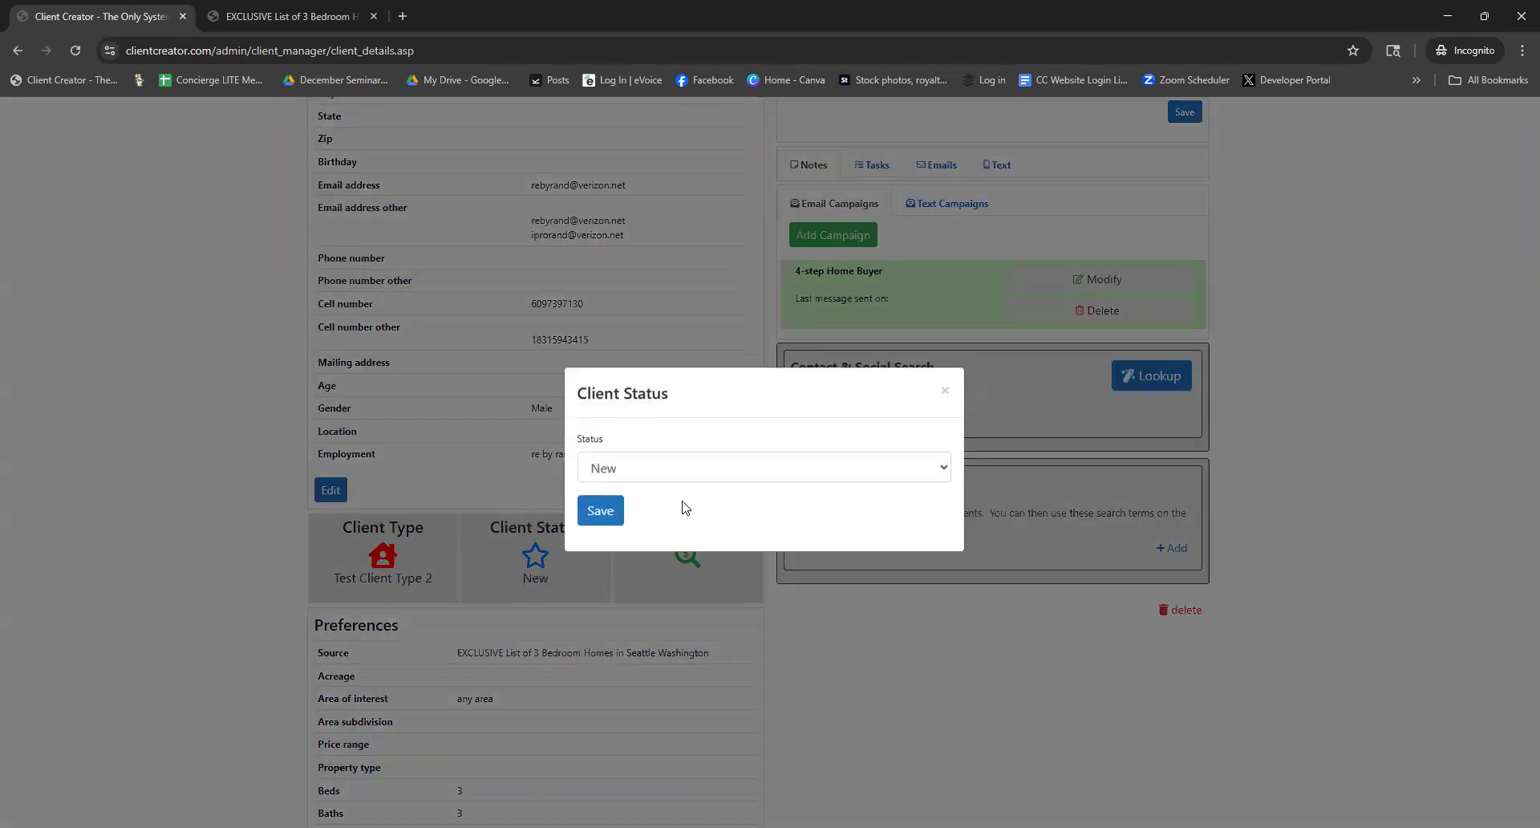
{"action": "left_click", "coordinate": [720, 479]}
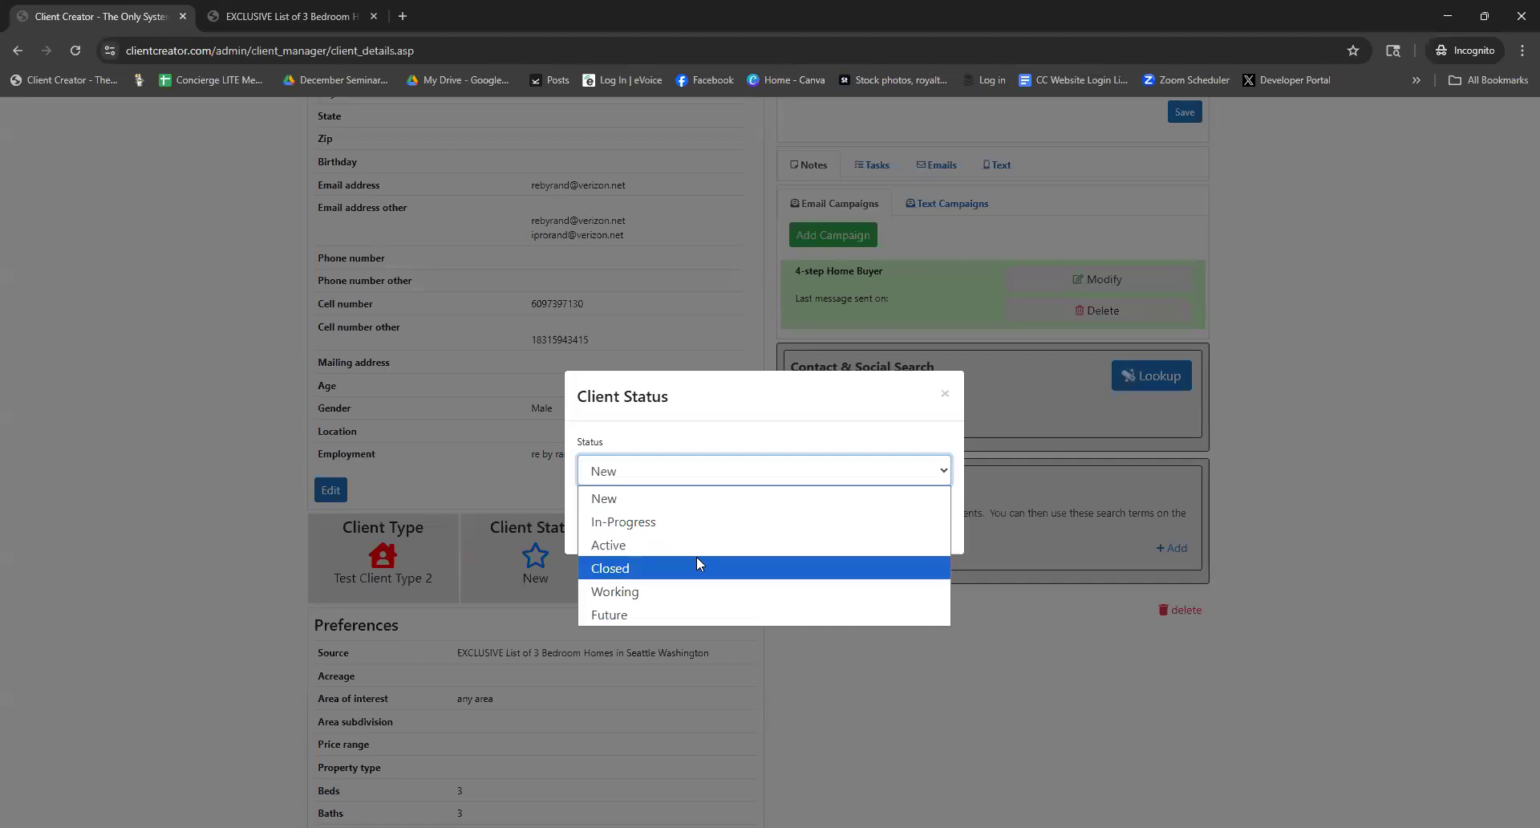
{"action": "left_click", "coordinate": [705, 549]}
{"action": "left_click", "coordinate": [611, 518]}
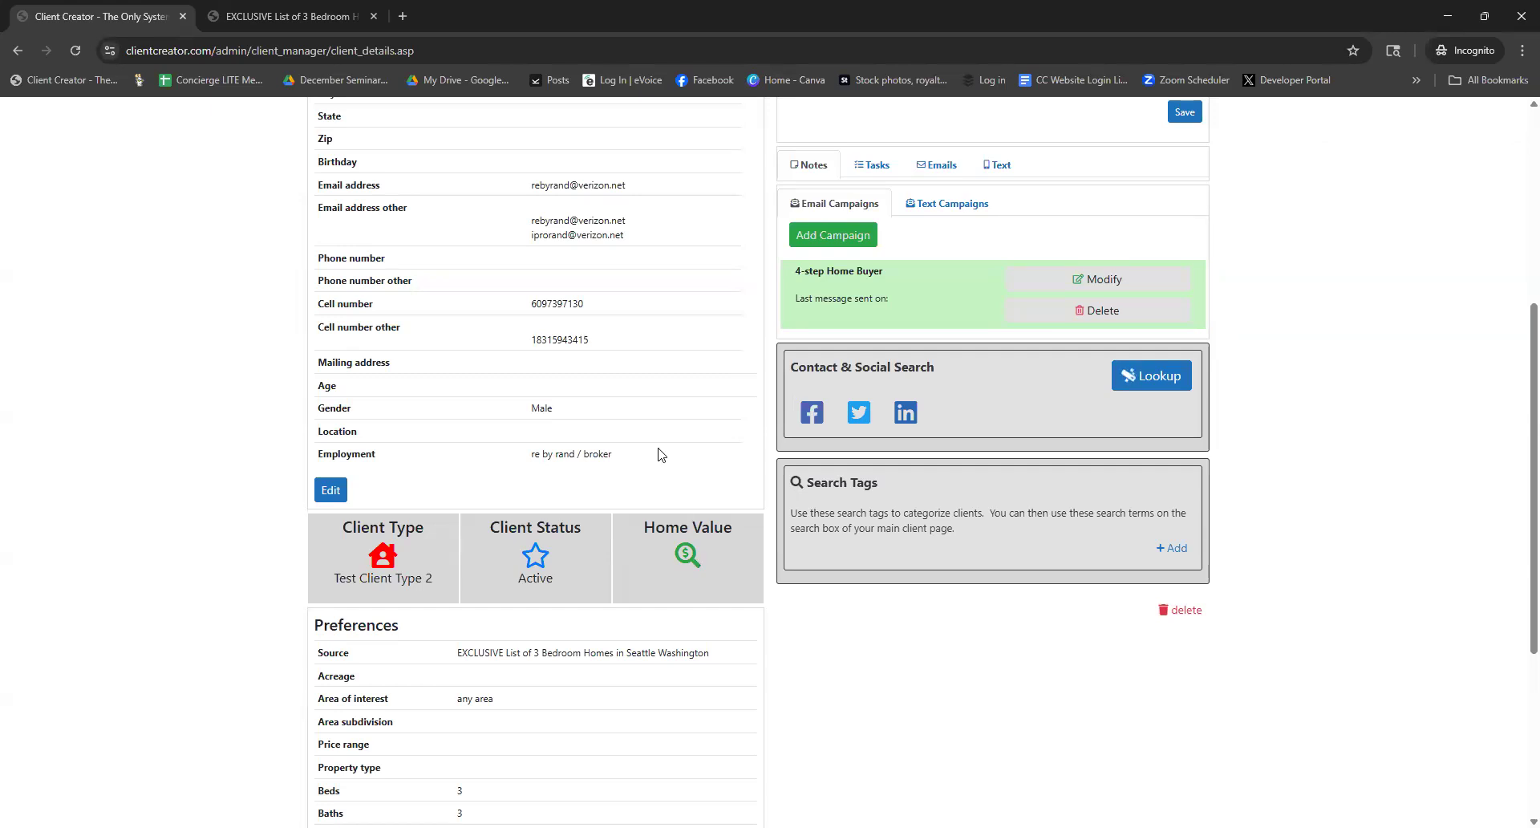
{"action": "scroll", "coordinate": [660, 454], "scroll_direction": "up", "scroll_amount": 2}
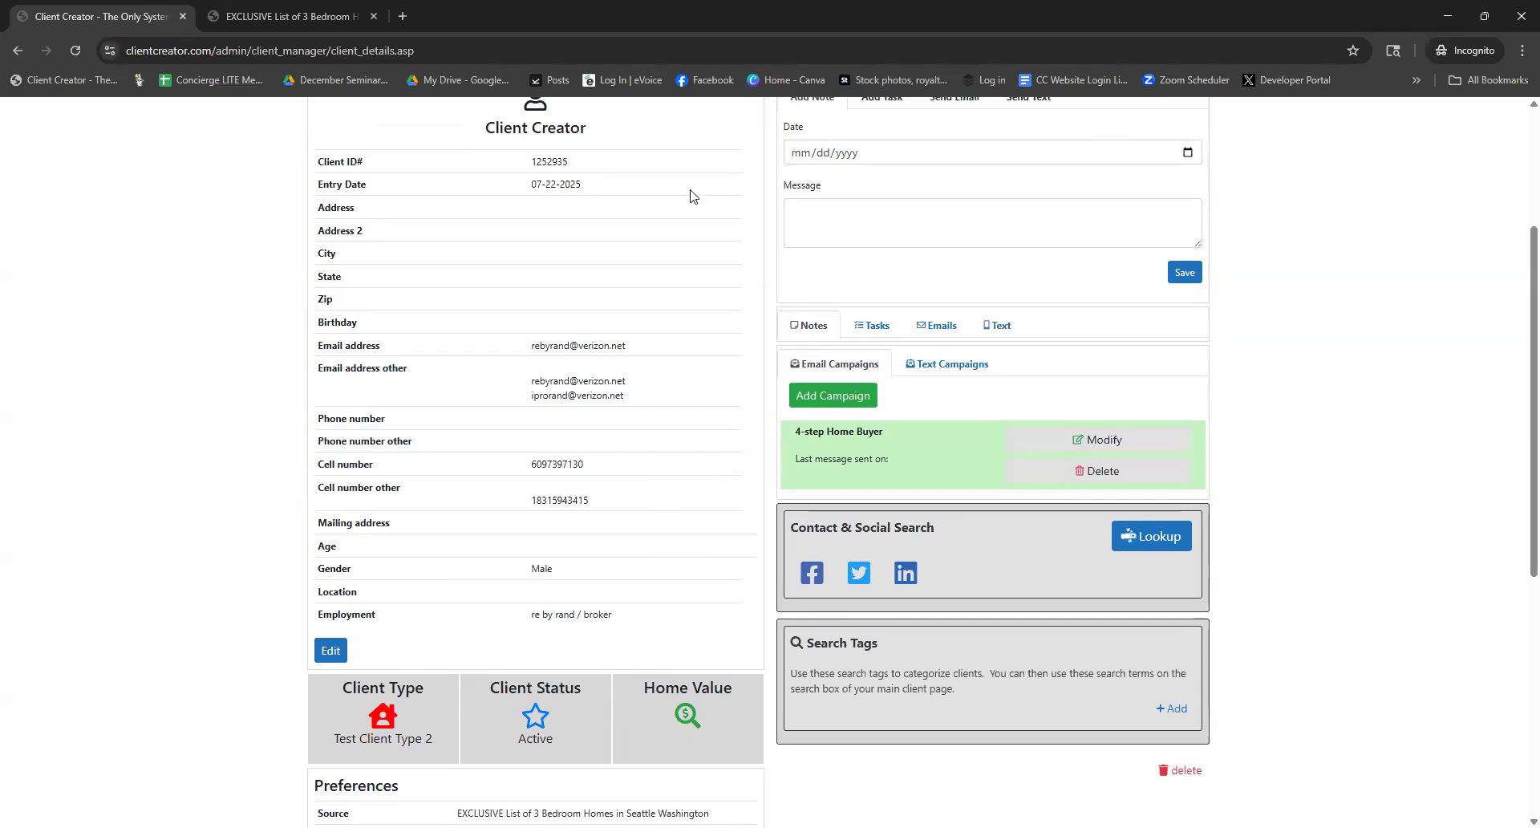
{"action": "left_click", "coordinate": [330, 649]}
Enter the lead's street address, city, state and ZIP in Client Details, then save
{"action": "left_click", "coordinate": [627, 284]}
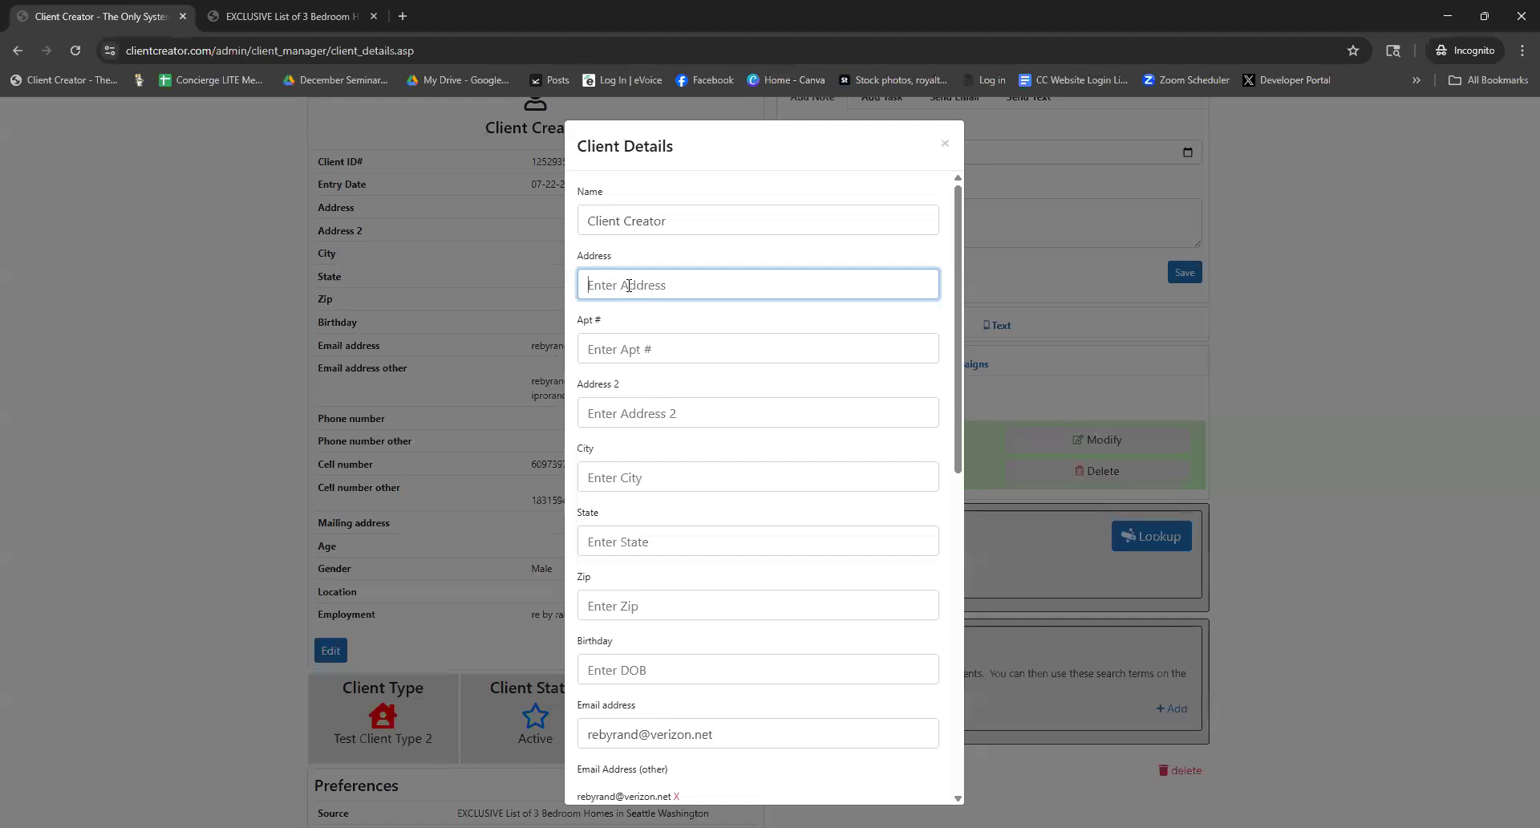
{"action": "key", "text": "Tab"}
{"action": "key", "text": "Tab"}
{"action": "key", "text": "Tab"}
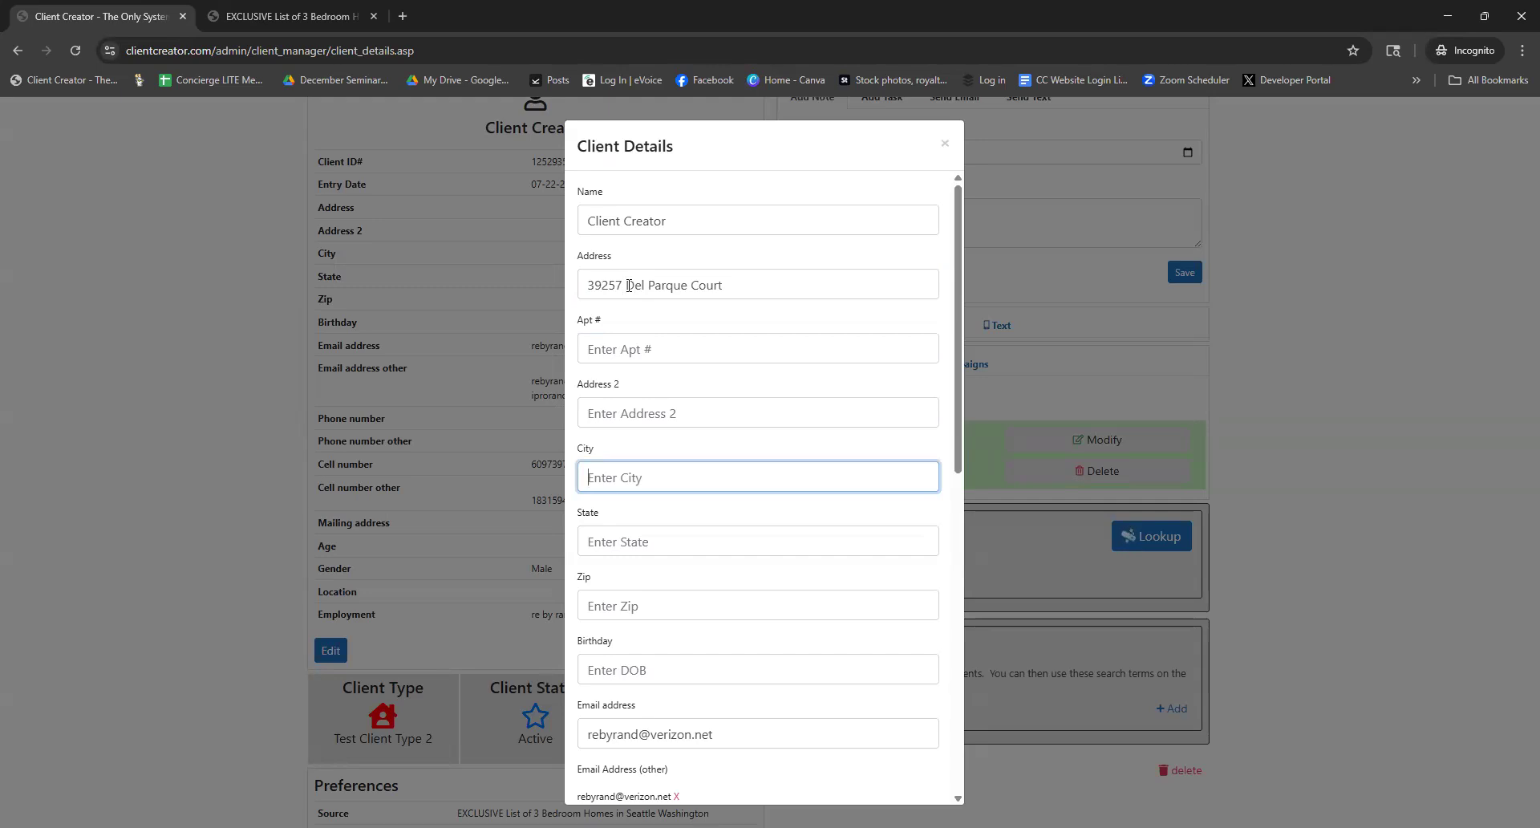
{"action": "type", "text": "Murrieta"}
{"action": "key", "text": "Tab"}
{"action": "type", "text": "CA"}
{"action": "key", "text": "Tab"}
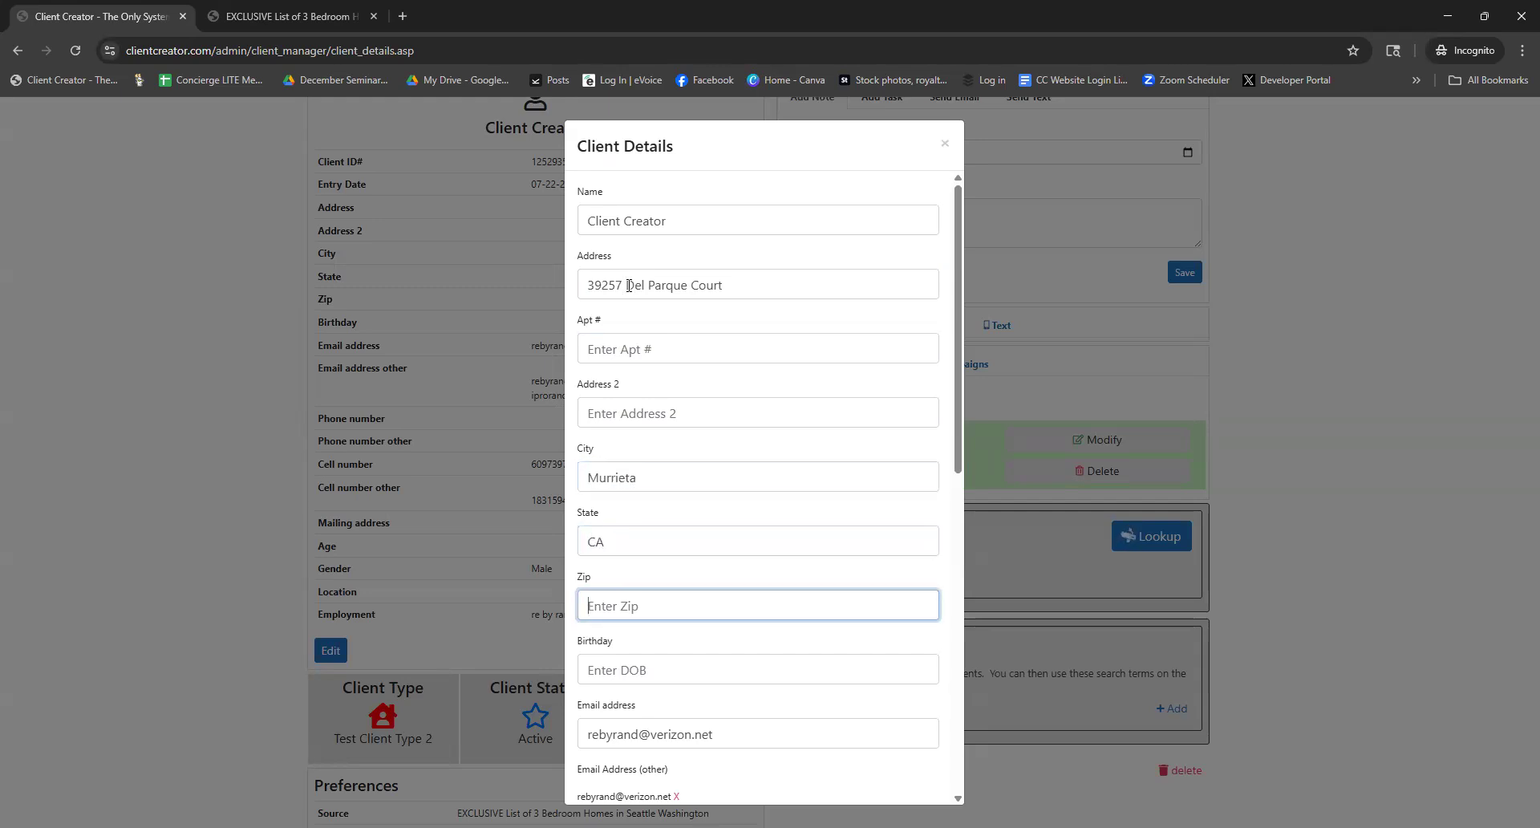
{"action": "type", "text": "92562"}
{"action": "scroll", "coordinate": [754, 453], "scroll_direction": "down", "scroll_amount": 8}
{"action": "left_click", "coordinate": [595, 766]}
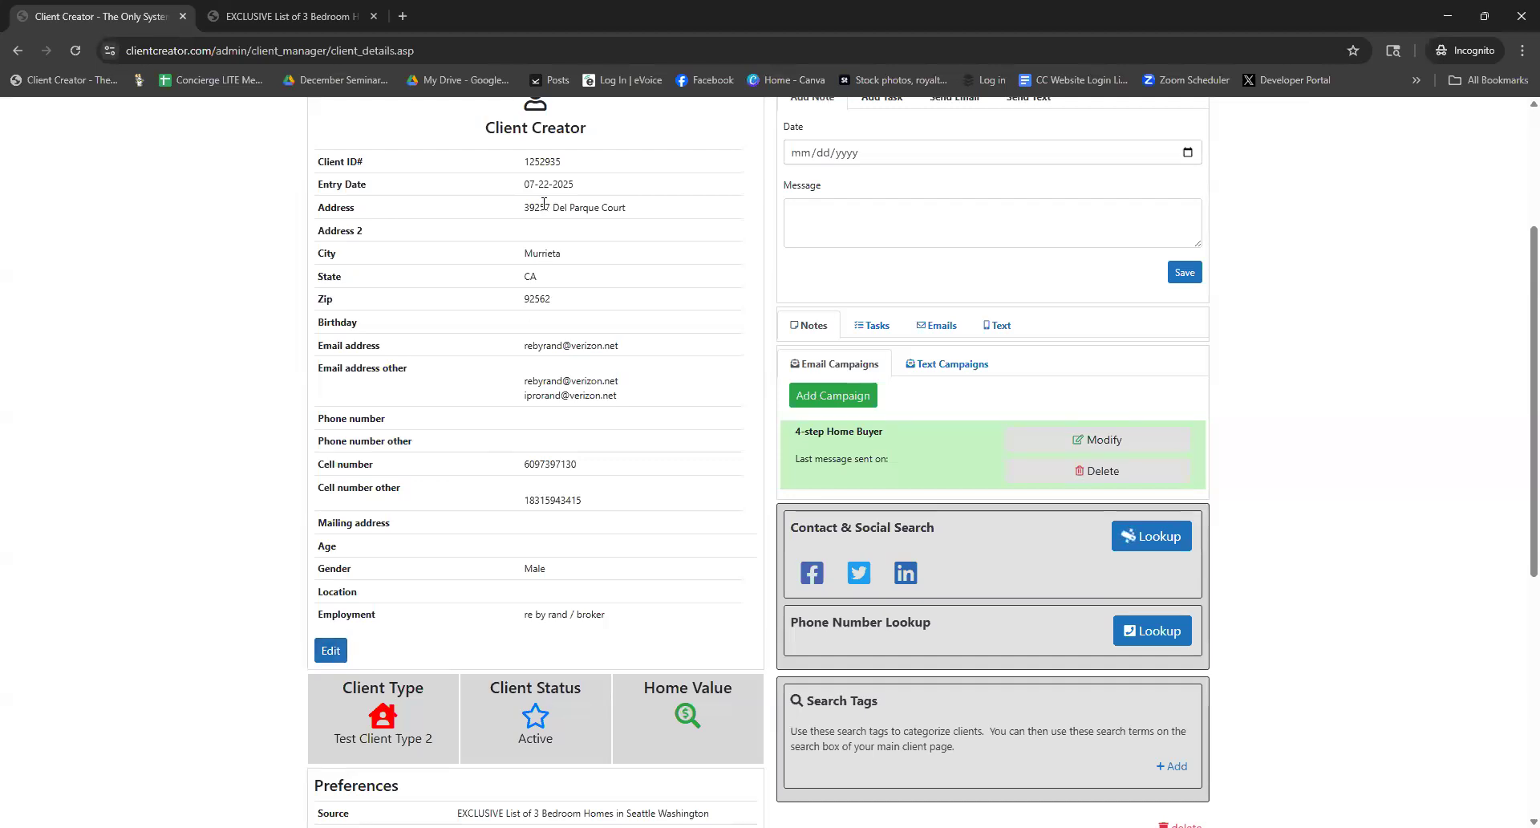
{"action": "left_click_drag", "start_coordinate": [523, 212], "coordinate": [651, 223]}
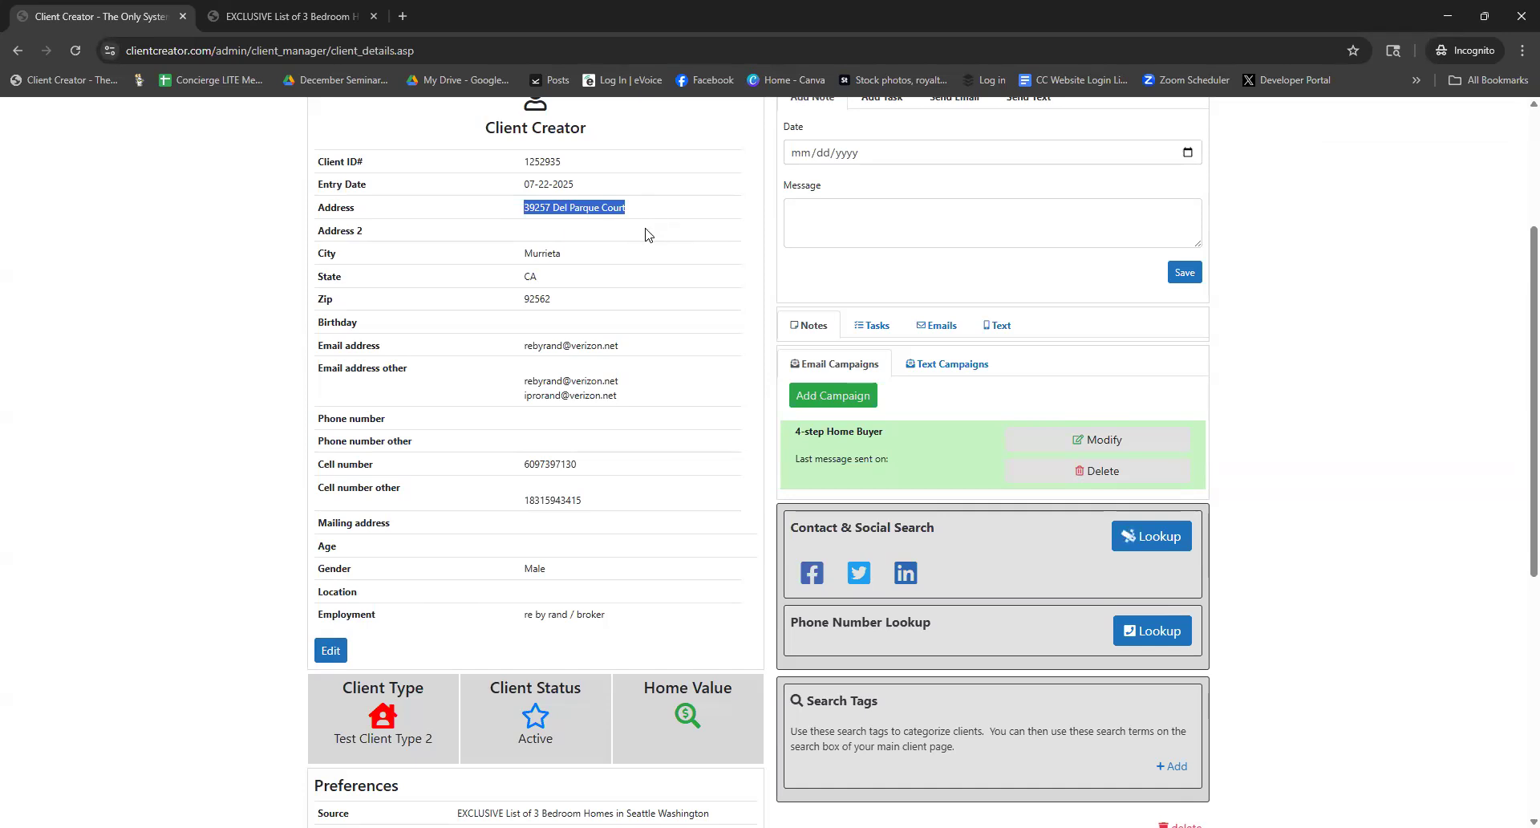
{"action": "left_click", "coordinate": [640, 248]}
{"action": "scroll", "coordinate": [649, 289], "scroll_direction": "down", "scroll_amount": 1}
{"action": "scroll", "coordinate": [656, 314], "scroll_direction": "up", "scroll_amount": 1}
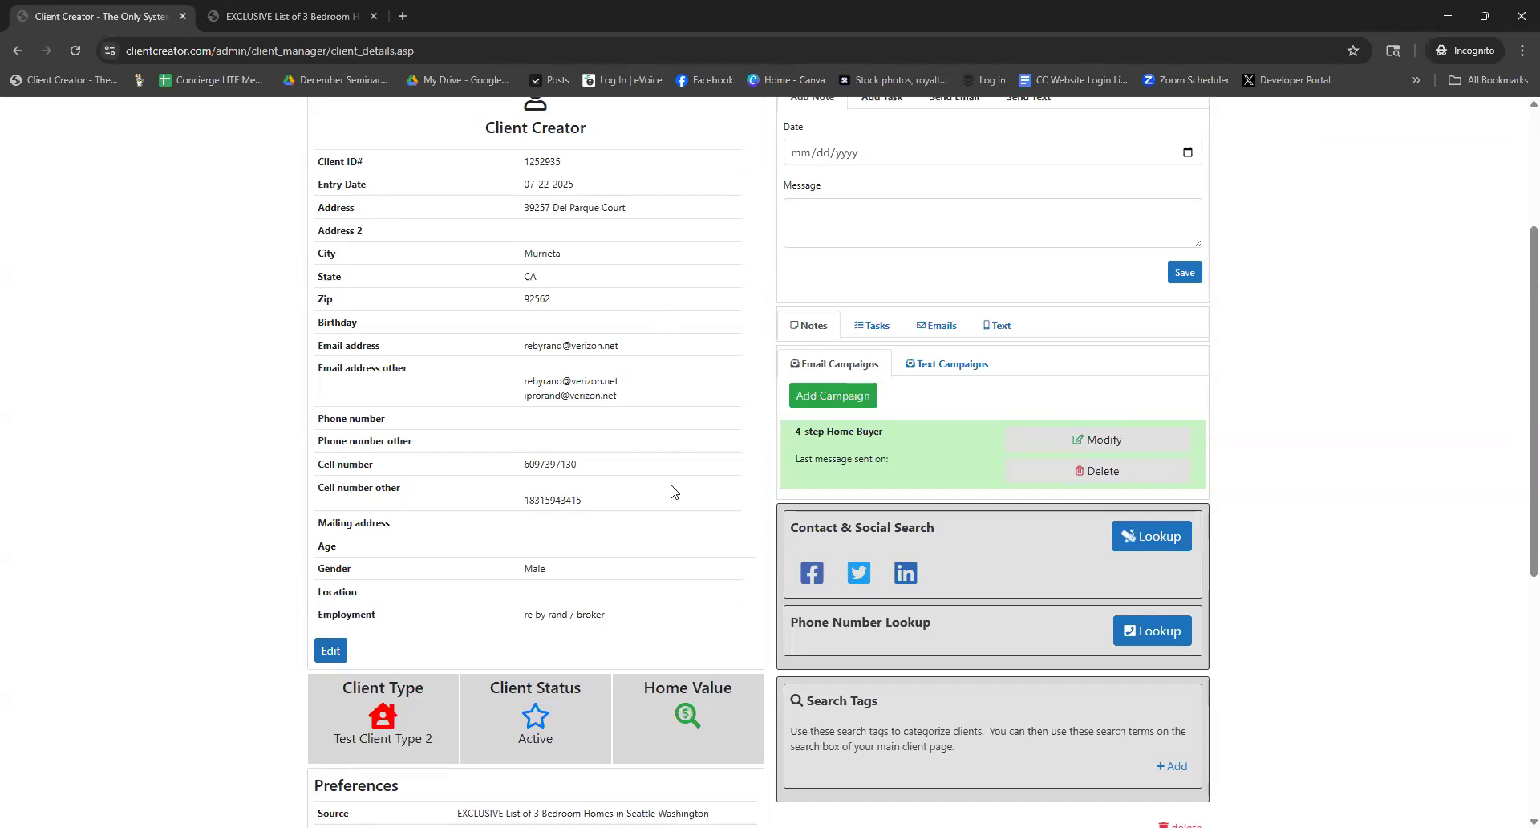
{"action": "left_click", "coordinate": [687, 715]}
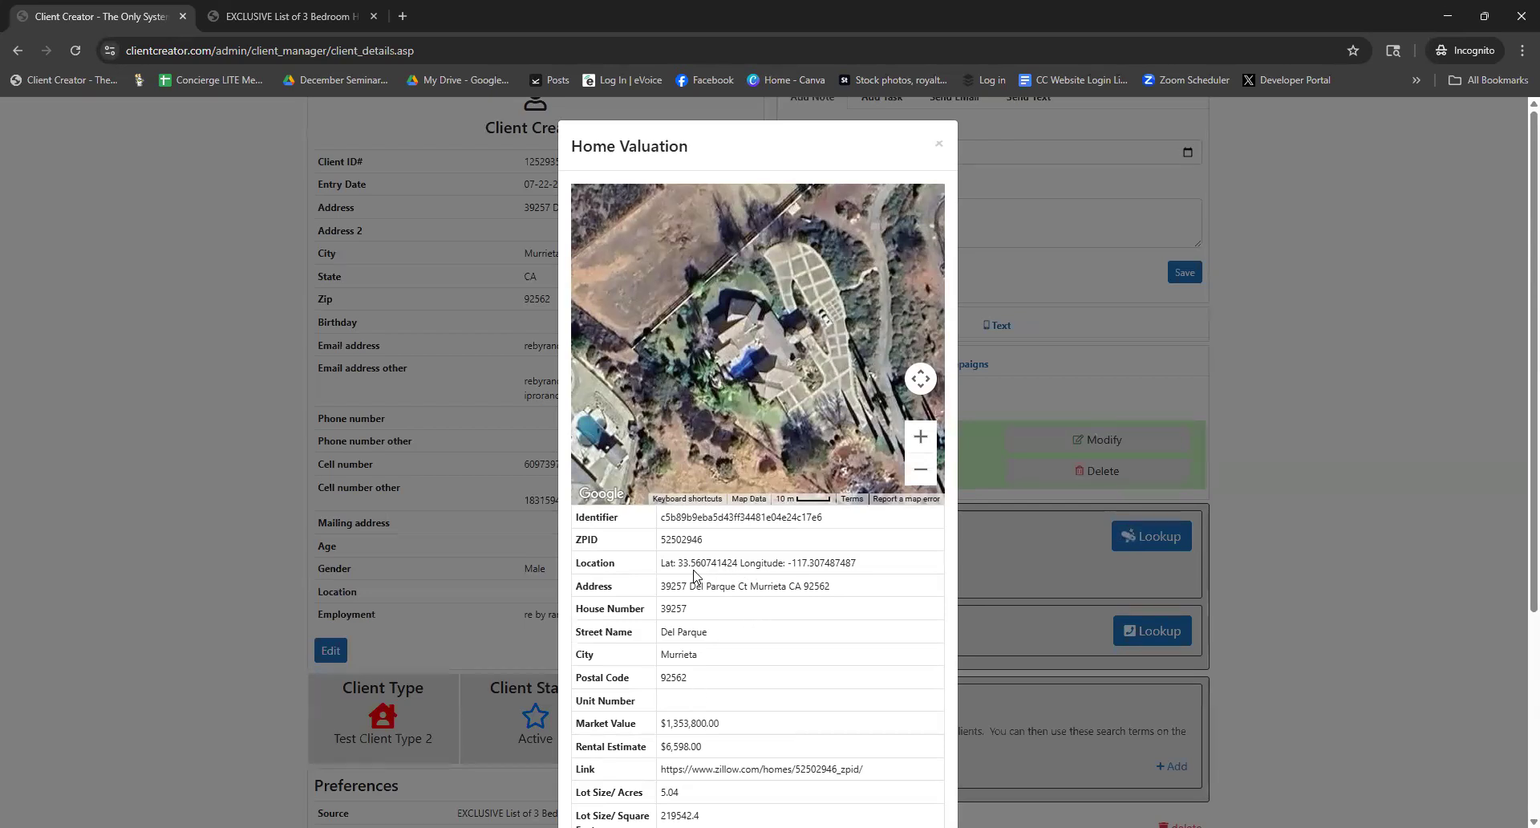
Review the $1,353,800.00 home valuation, zoom the satellite map out and back in, then close it
{"action": "scroll", "coordinate": [698, 561], "scroll_direction": "down", "scroll_amount": 1}
{"action": "scroll", "coordinate": [706, 529], "scroll_direction": "down", "scroll_amount": 1}
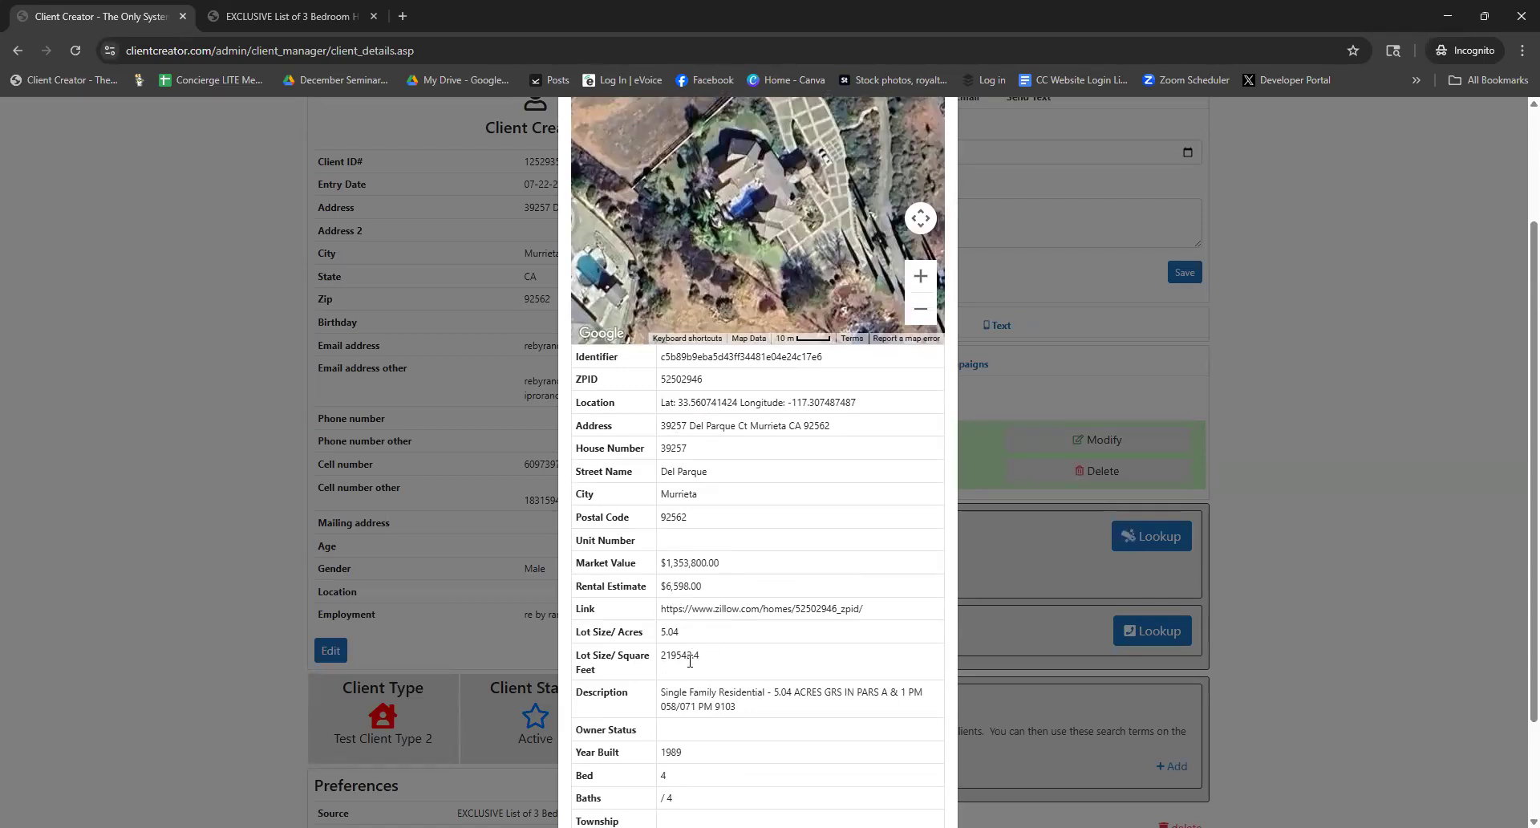
{"action": "scroll", "coordinate": [686, 650], "scroll_direction": "down", "scroll_amount": 2}
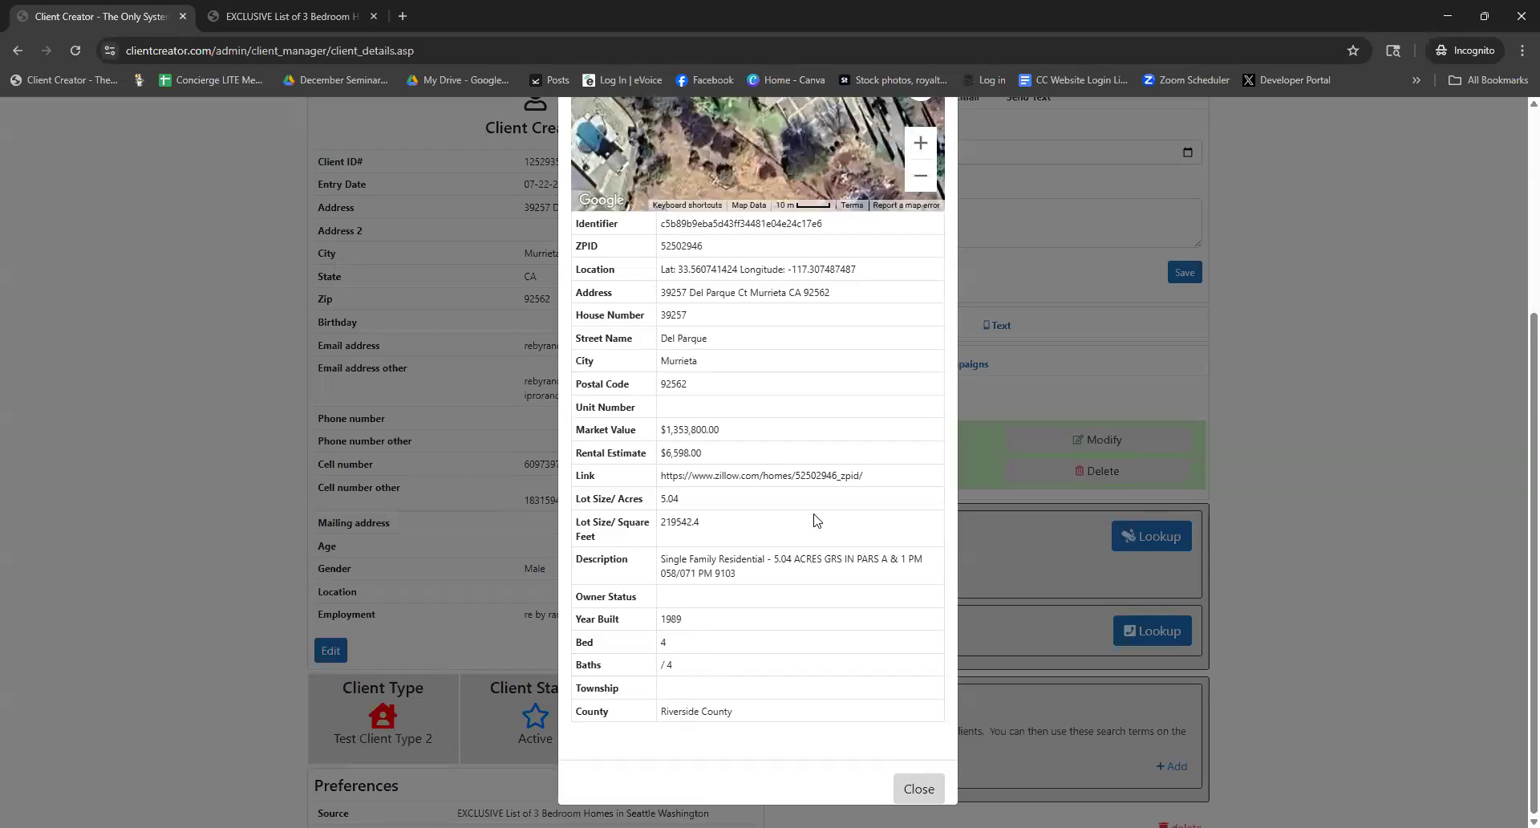
{"action": "scroll", "coordinate": [804, 531], "scroll_direction": "up", "scroll_amount": 3}
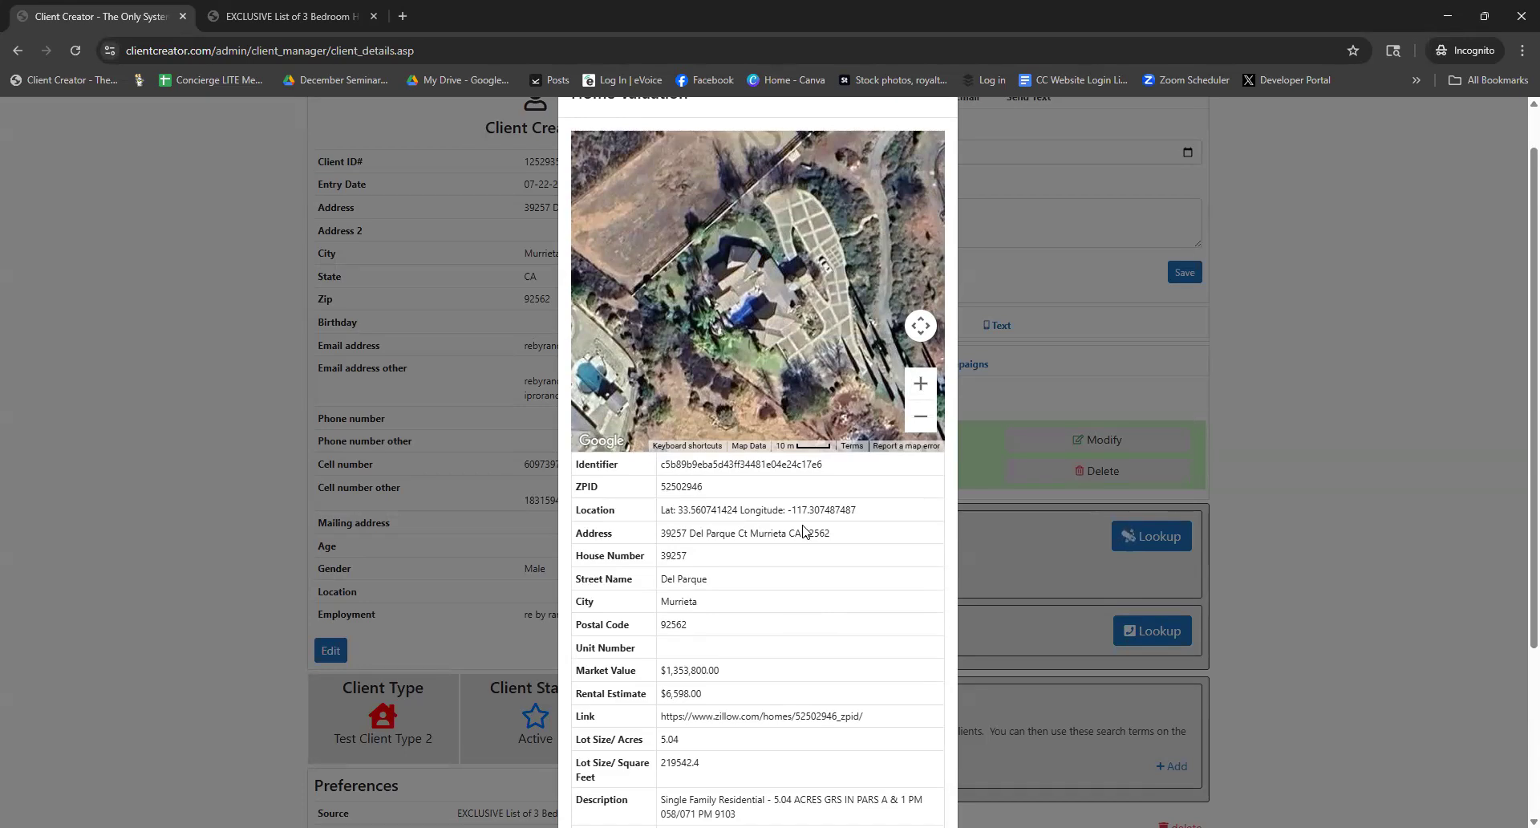
{"action": "scroll", "coordinate": [845, 608], "scroll_direction": "down", "scroll_amount": 2}
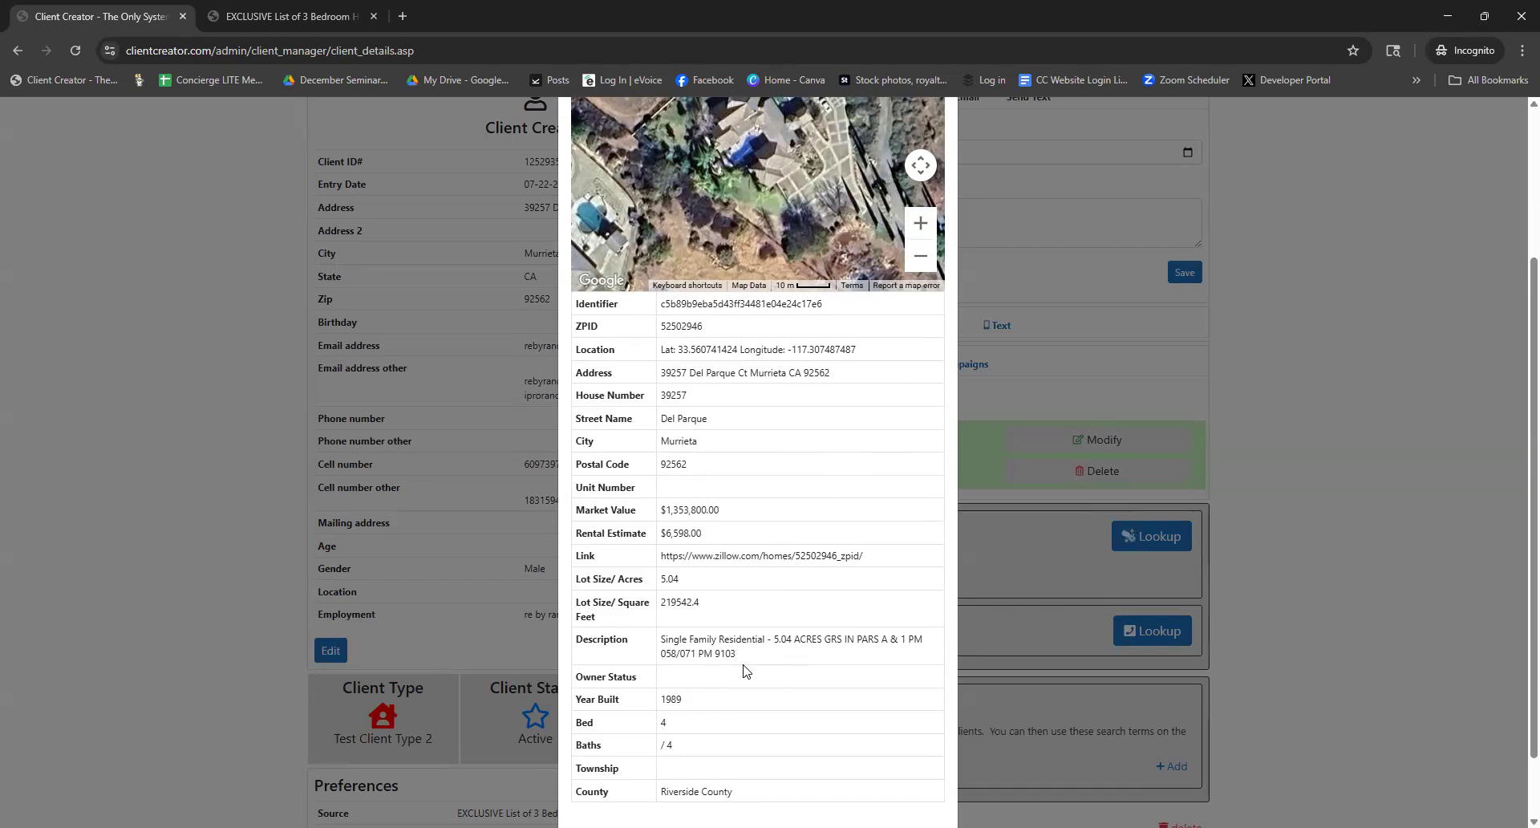
{"action": "scroll", "coordinate": [746, 671], "scroll_direction": "up", "scroll_amount": 2}
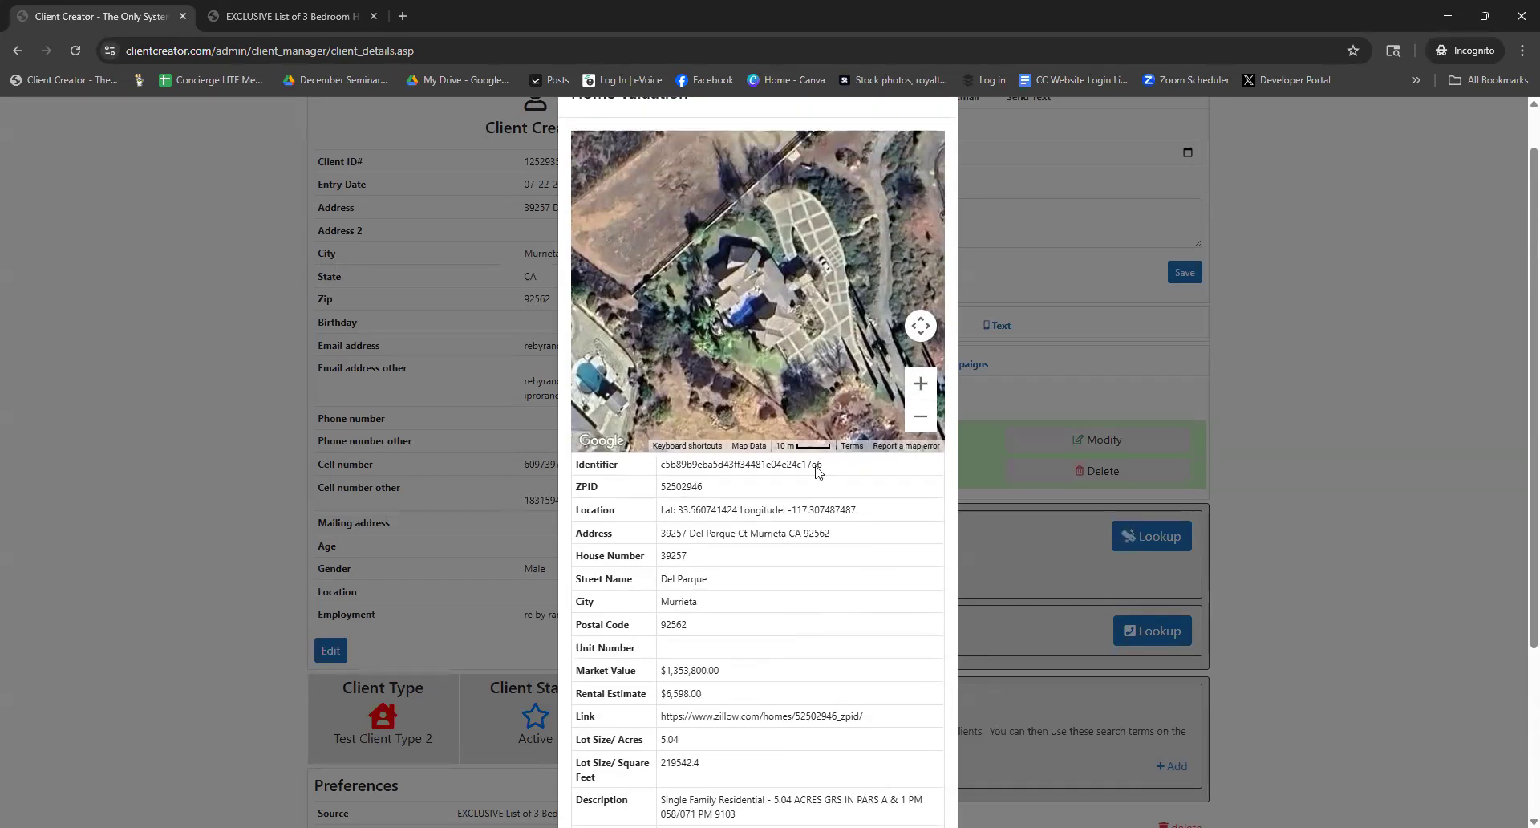
{"action": "left_click", "coordinate": [918, 423]}
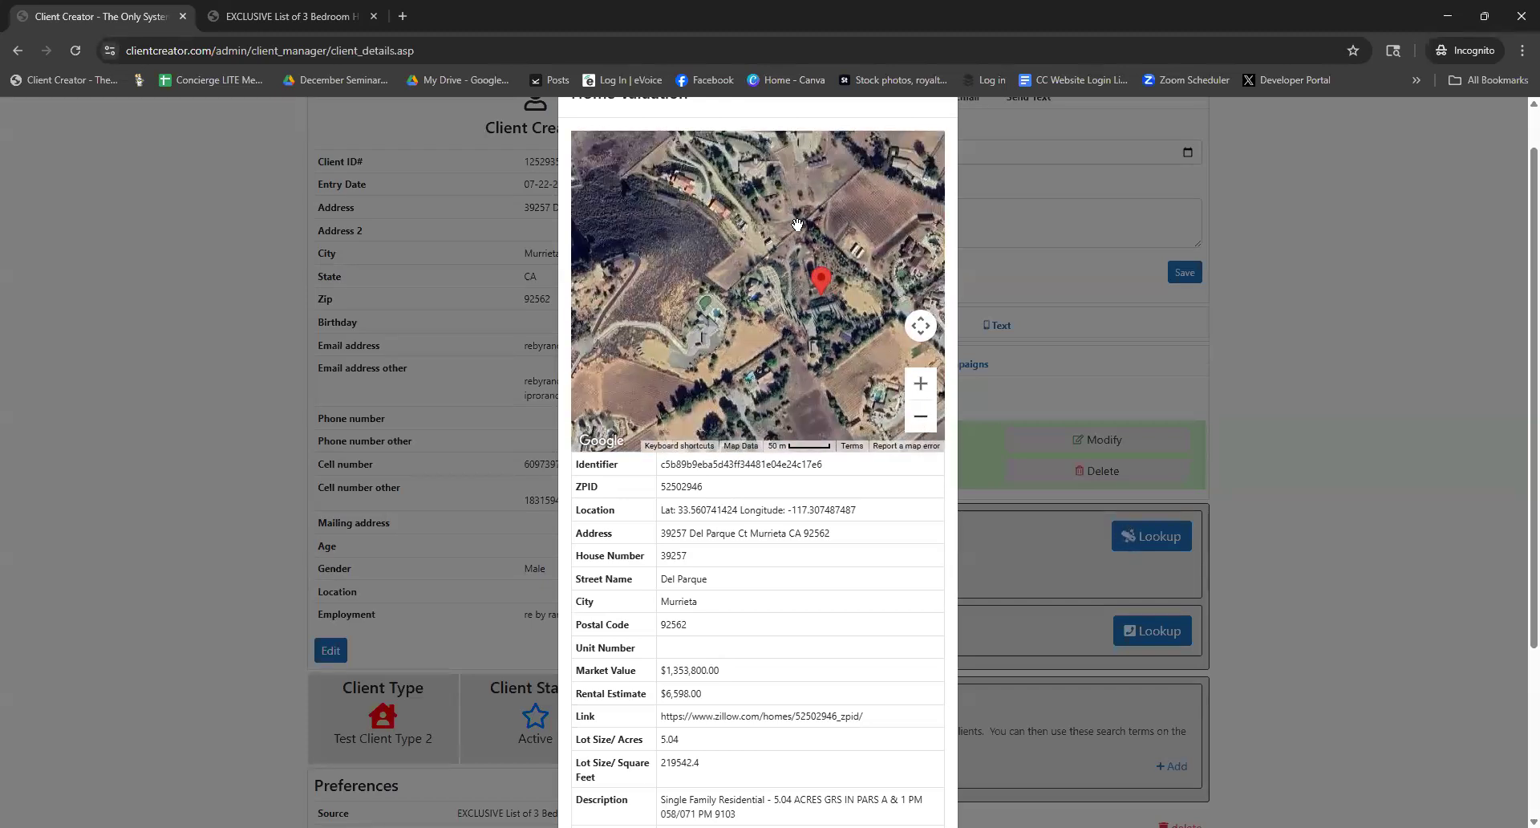
{"action": "double_click", "coordinate": [859, 247]}
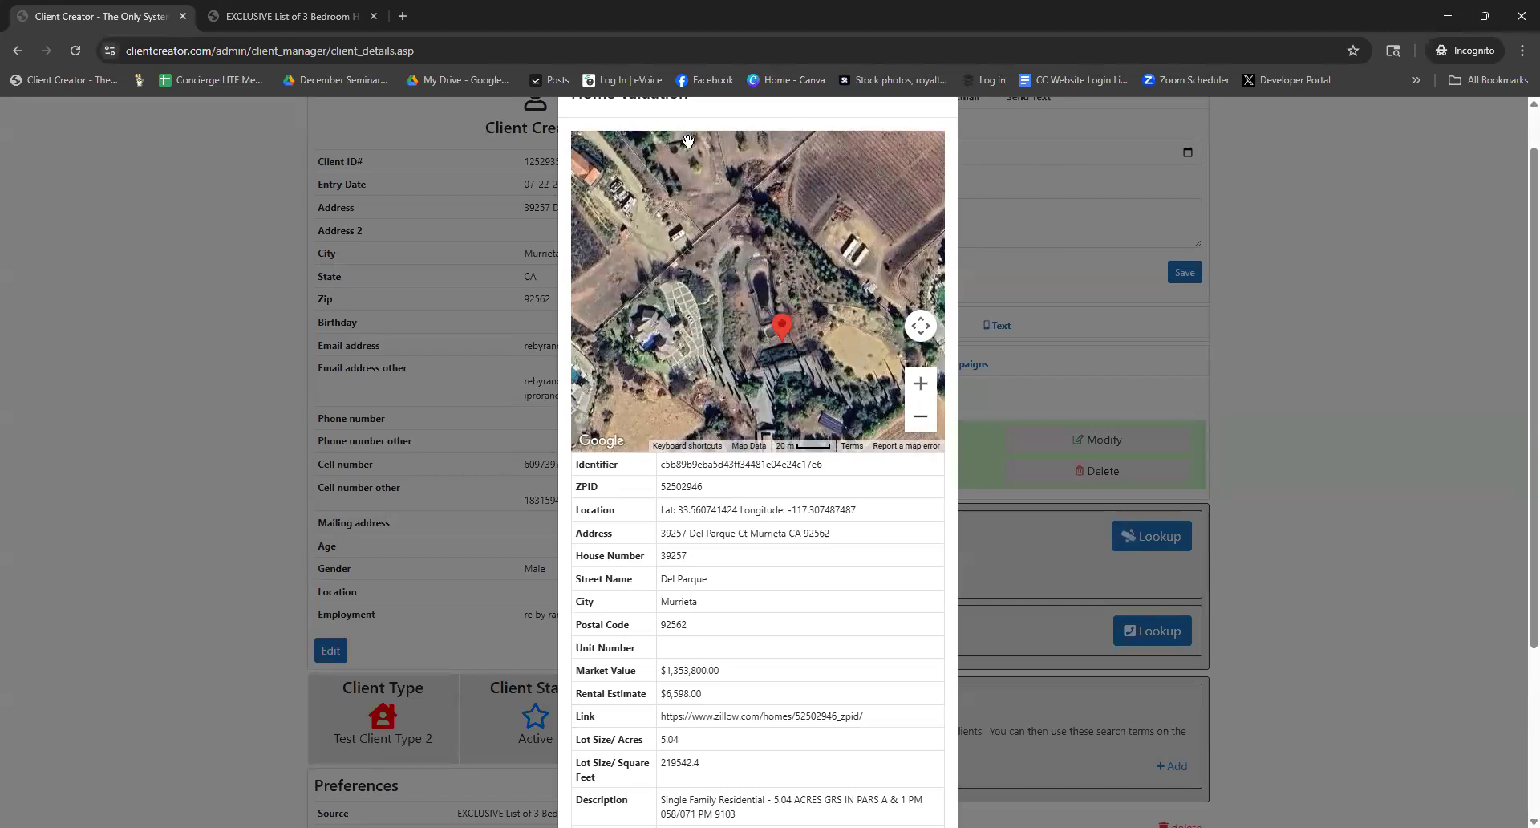
{"action": "left_click", "coordinate": [1181, 235]}
Scroll down to Preferences, highlight the Monday Morning Coffee preference, then return to the top
{"action": "scroll", "coordinate": [542, 219], "scroll_direction": "down", "scroll_amount": 2}
{"action": "scroll", "coordinate": [542, 219], "scroll_direction": "down", "scroll_amount": 5}
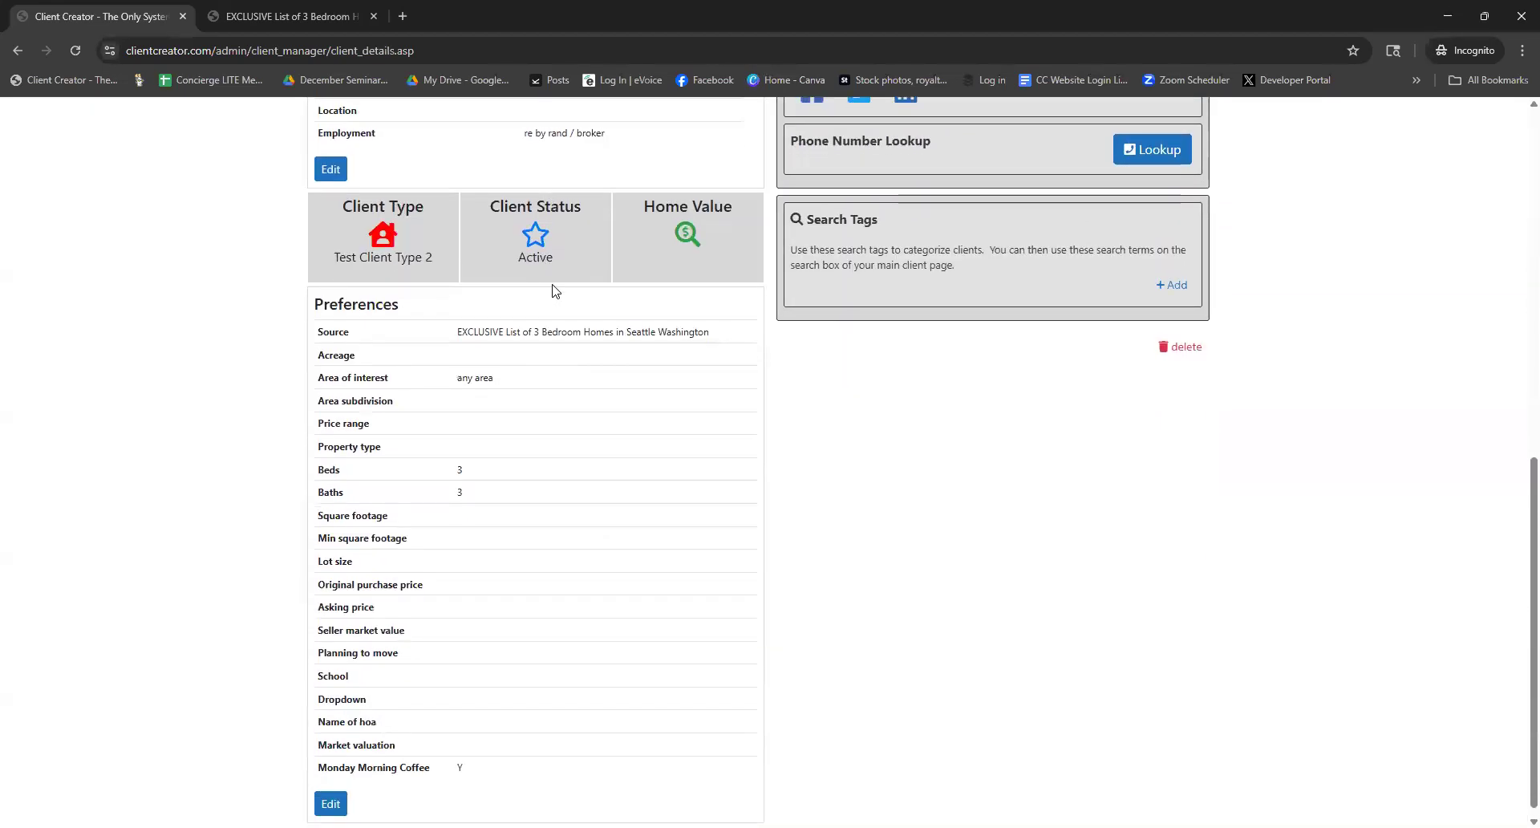
{"action": "scroll", "coordinate": [553, 305], "scroll_direction": "down", "scroll_amount": 1}
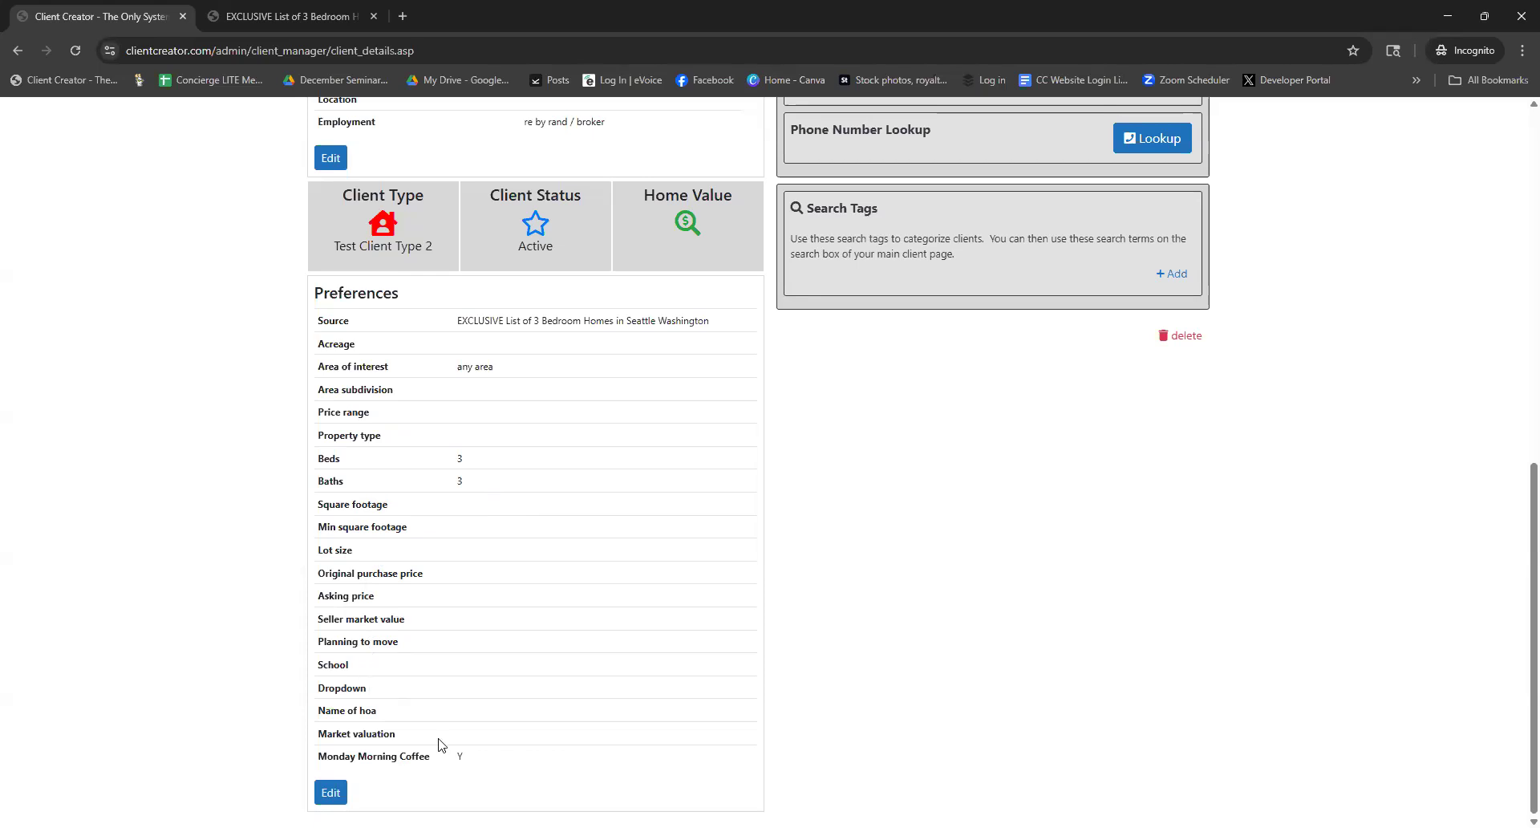
{"action": "left_click_drag", "start_coordinate": [441, 762], "coordinate": [319, 759]}
{"action": "left_click", "coordinate": [499, 763]}
{"action": "scroll", "coordinate": [539, 743], "scroll_direction": "up", "scroll_amount": 8}
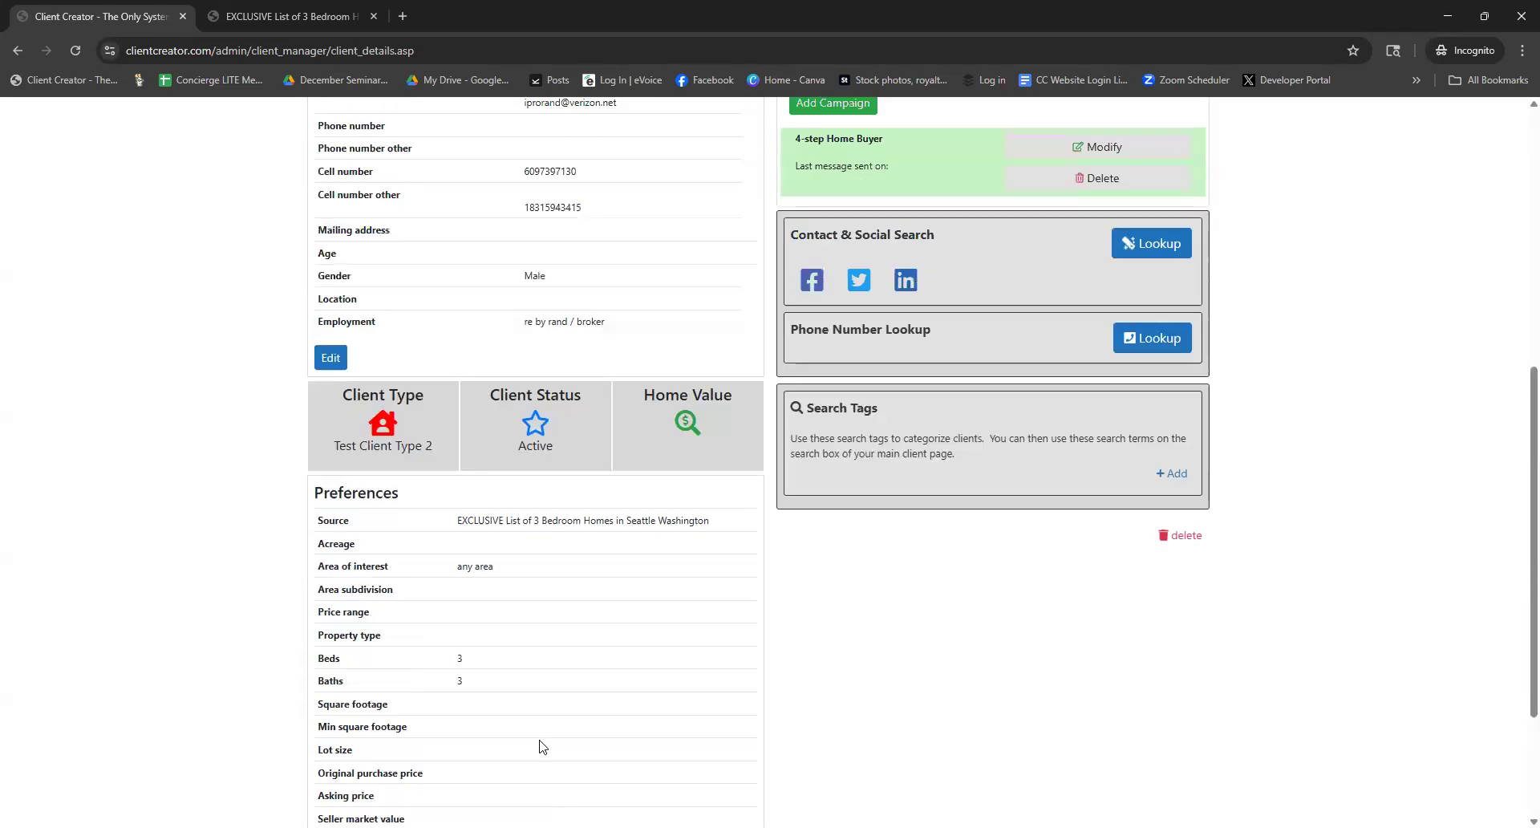
{"action": "scroll", "coordinate": [540, 747], "scroll_direction": "up", "scroll_amount": 1}
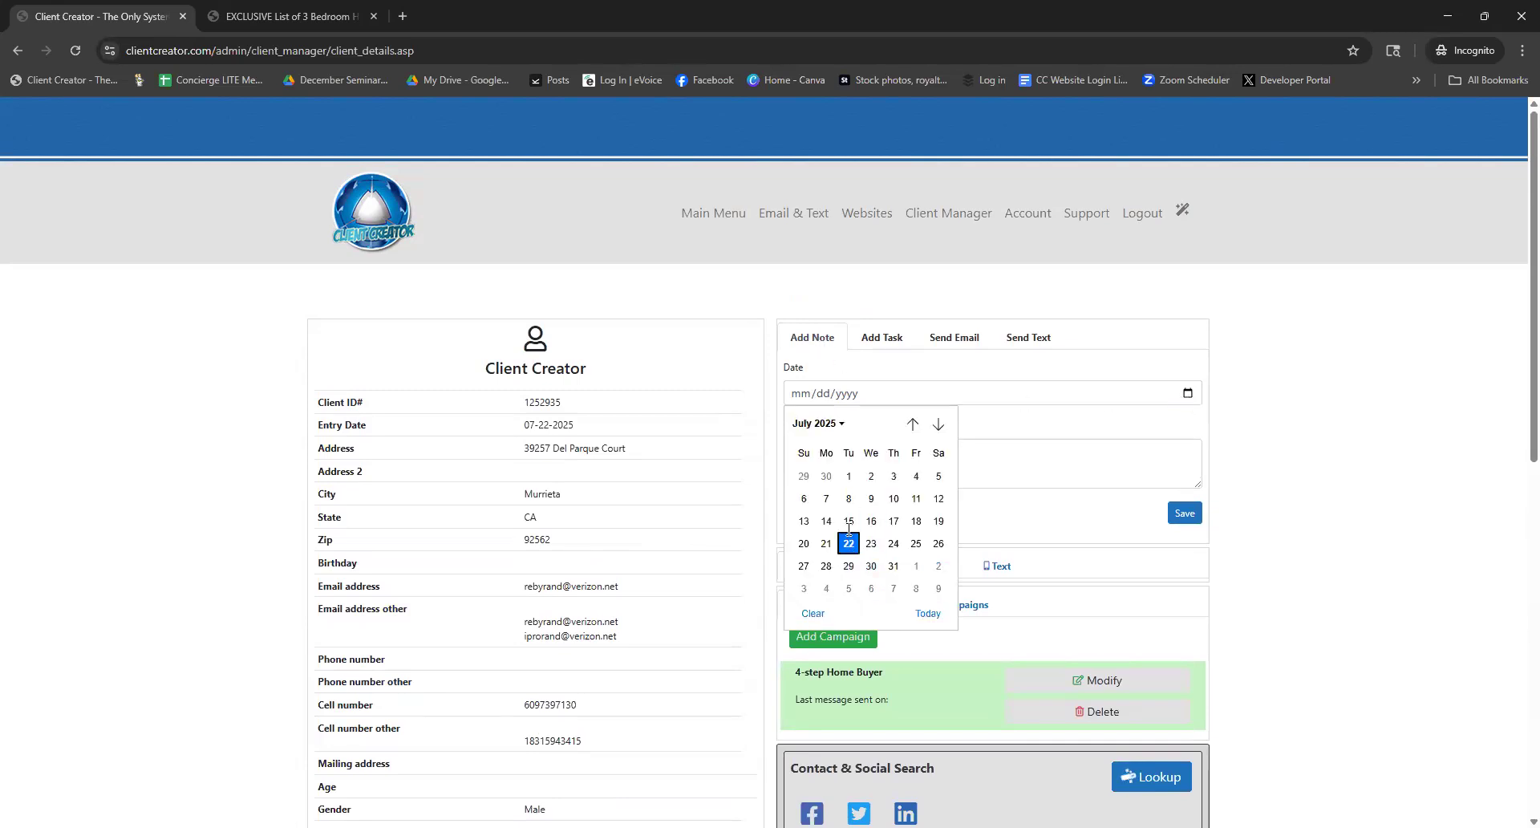
Add a note dated 07-22-2025 reading 'spoke to them on the phone' and save it
{"action": "left_click", "coordinate": [849, 543]}
{"action": "left_click", "coordinate": [856, 459]}
{"action": "type", "text": "spoke to them on the phone"}
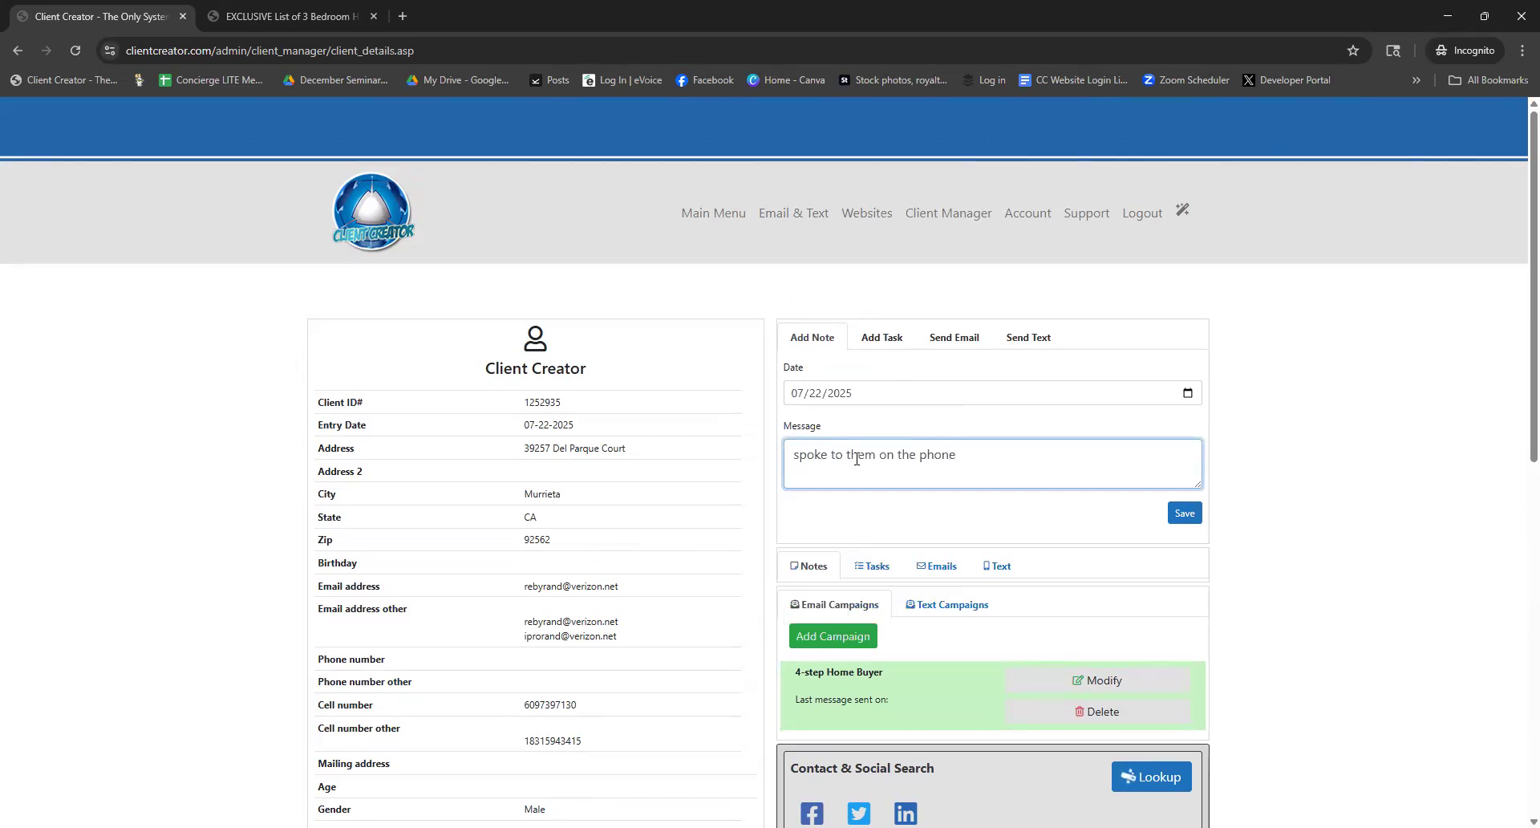
{"action": "left_click", "coordinate": [1183, 517]}
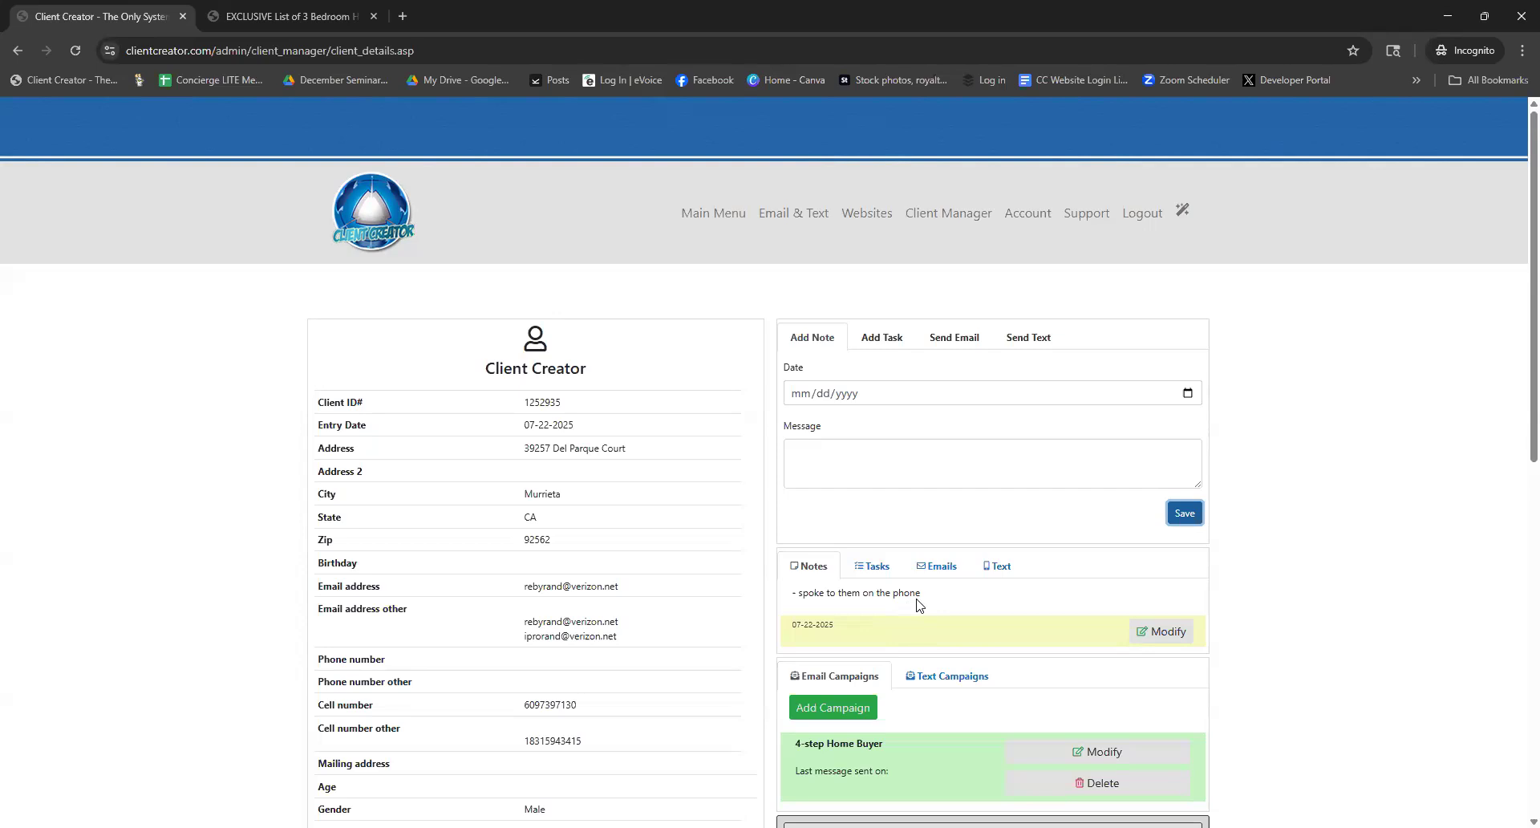
Start a CALL task scheduled for 07/22/2025 from 11:25 AM to 12:25 PM
{"action": "left_click", "coordinate": [874, 343]}
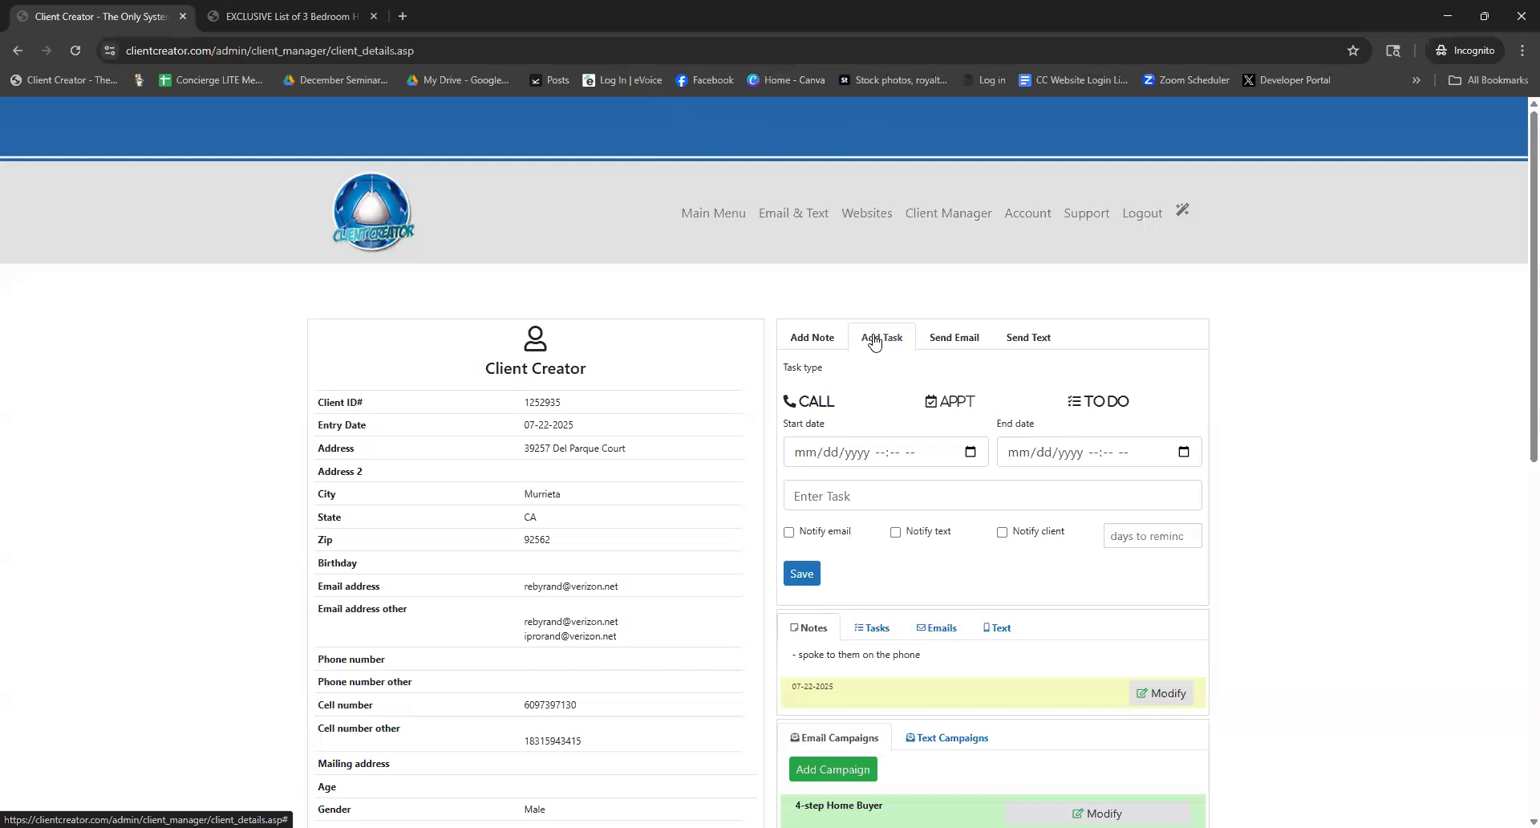
{"action": "left_click", "coordinate": [811, 403]}
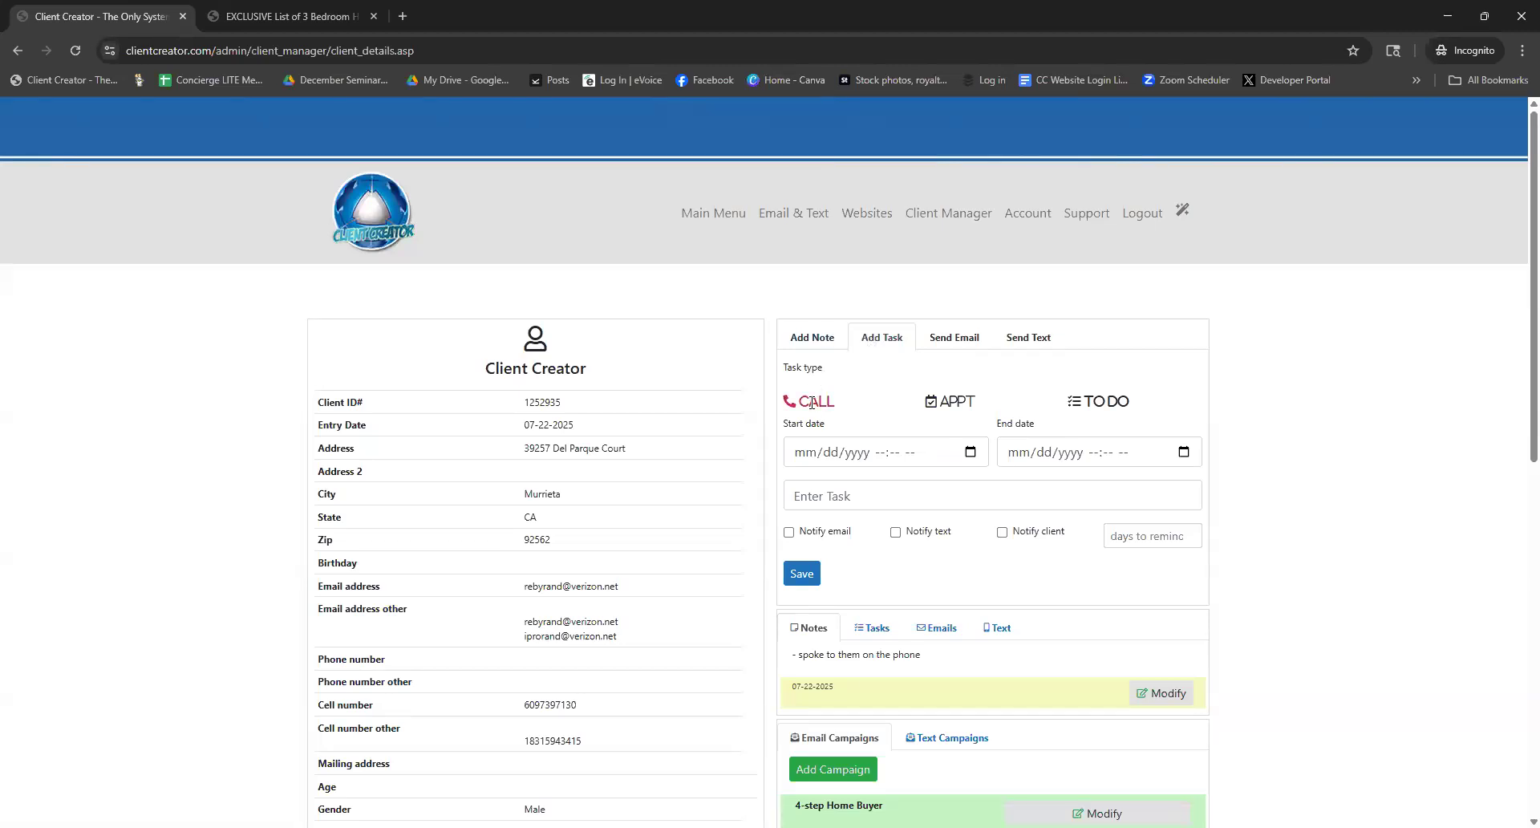
{"action": "left_click", "coordinate": [971, 452]}
{"action": "left_click", "coordinate": [848, 604]}
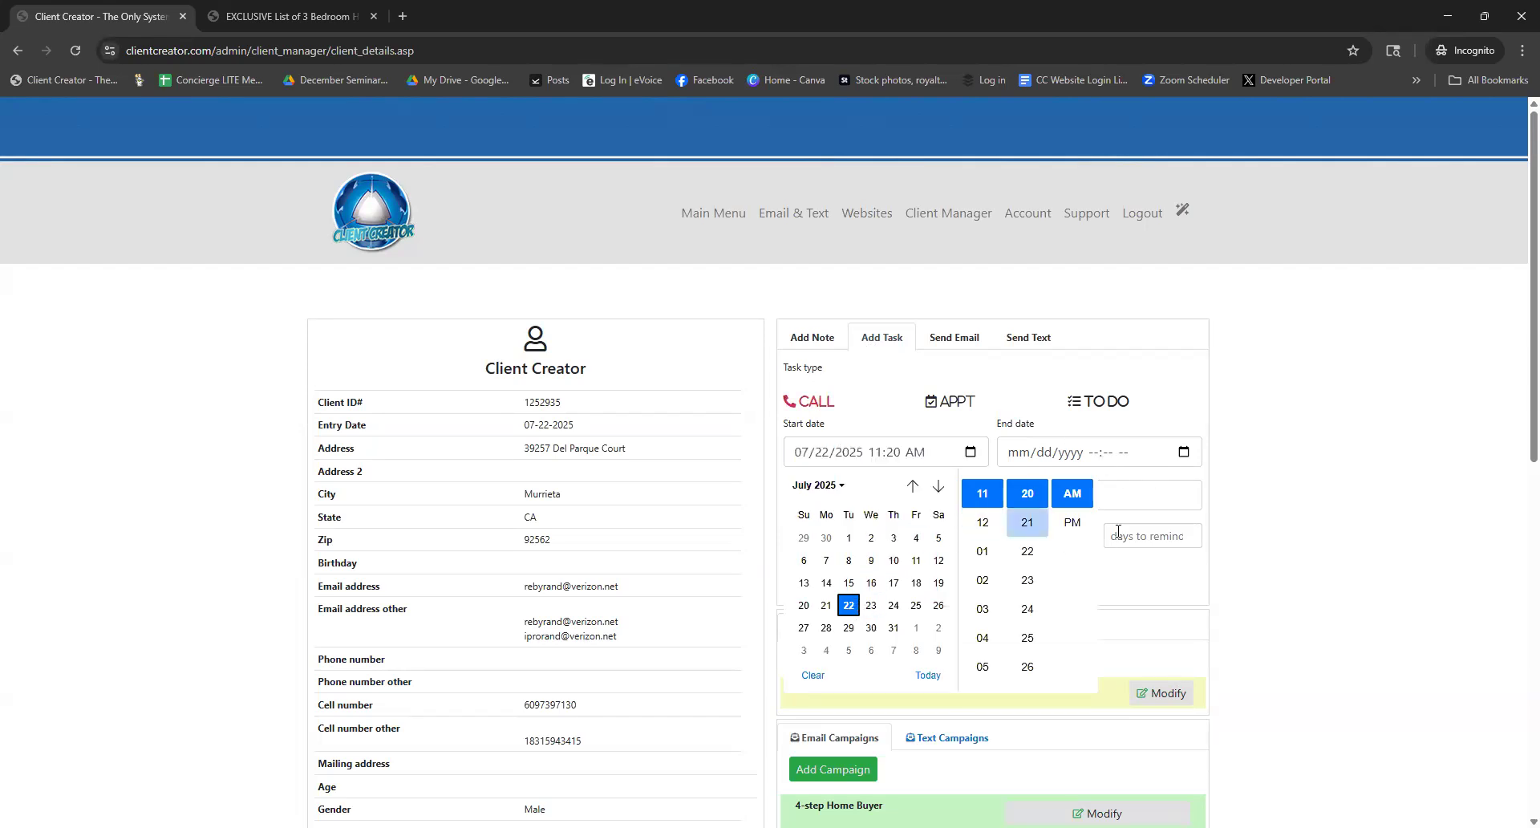
{"action": "left_click", "coordinate": [1027, 638]}
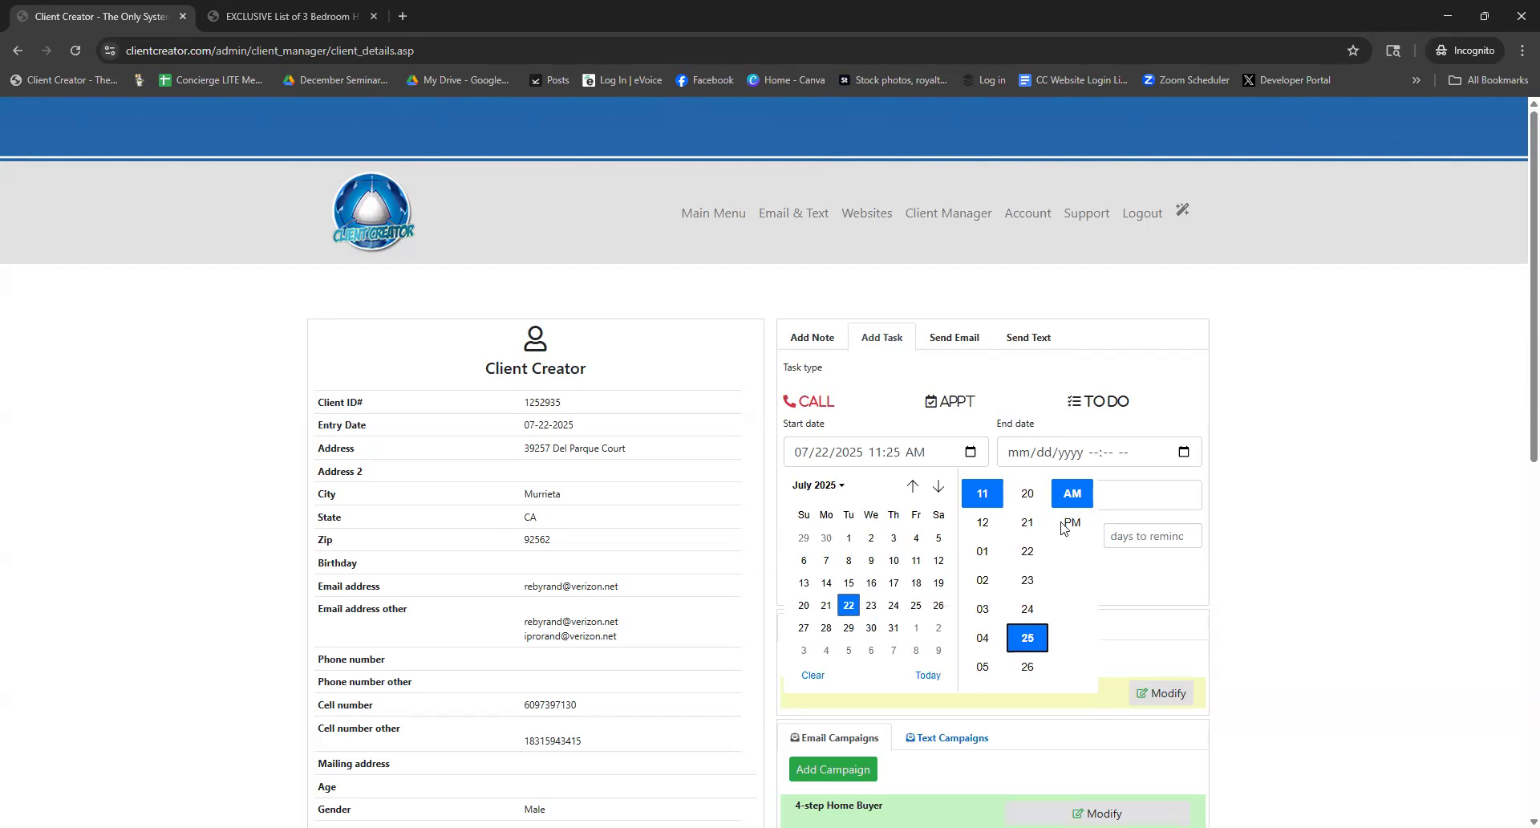
{"action": "left_click", "coordinate": [1121, 467]}
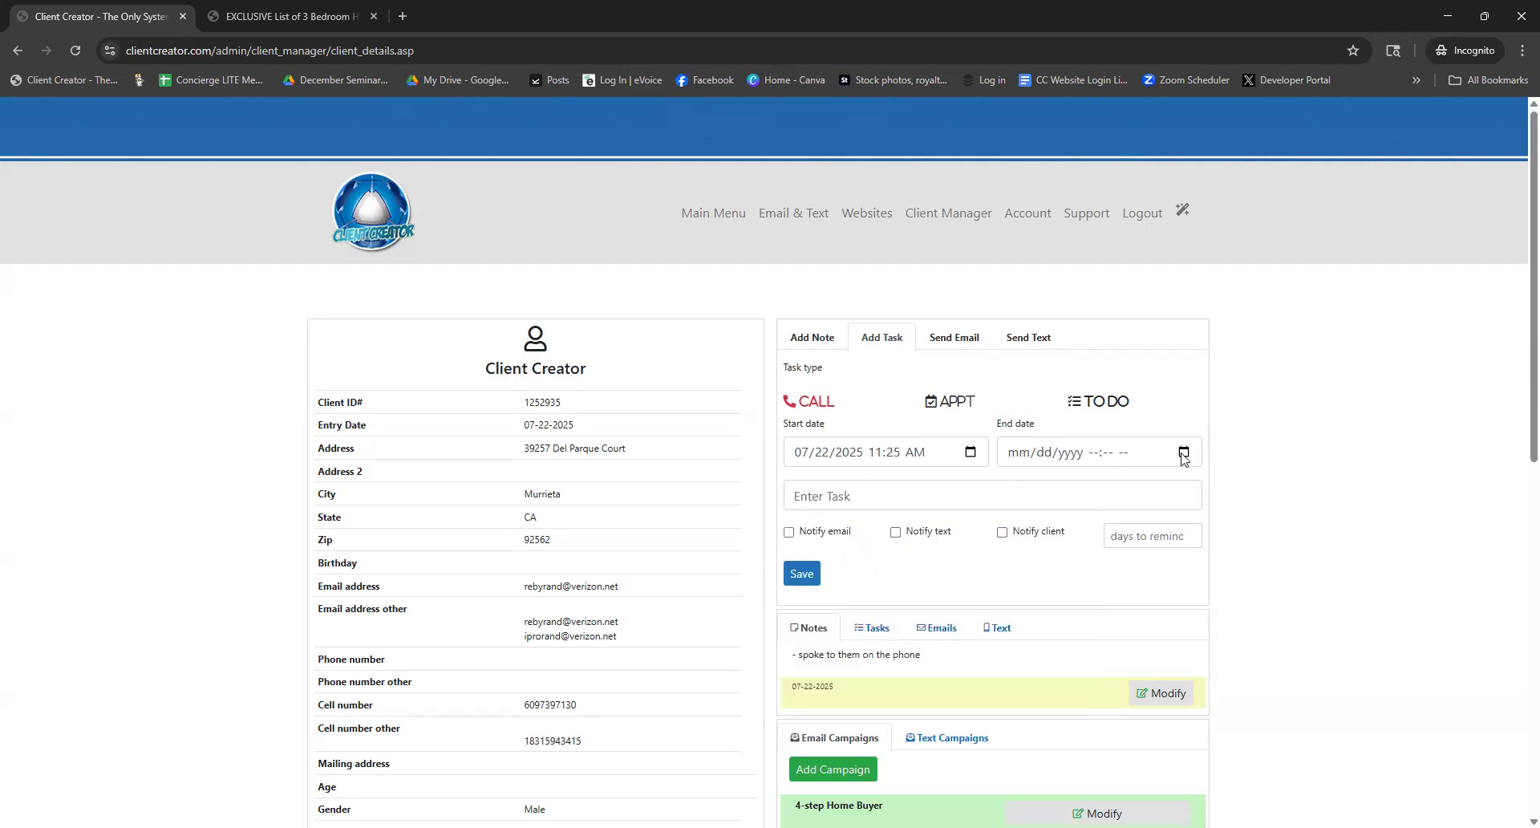
{"action": "left_click", "coordinate": [1098, 453]}
{"action": "left_click", "coordinate": [1062, 605]}
{"action": "left_click", "coordinate": [1195, 522]}
{"action": "left_click", "coordinate": [1241, 638]}
{"action": "left_click", "coordinate": [1285, 522]}
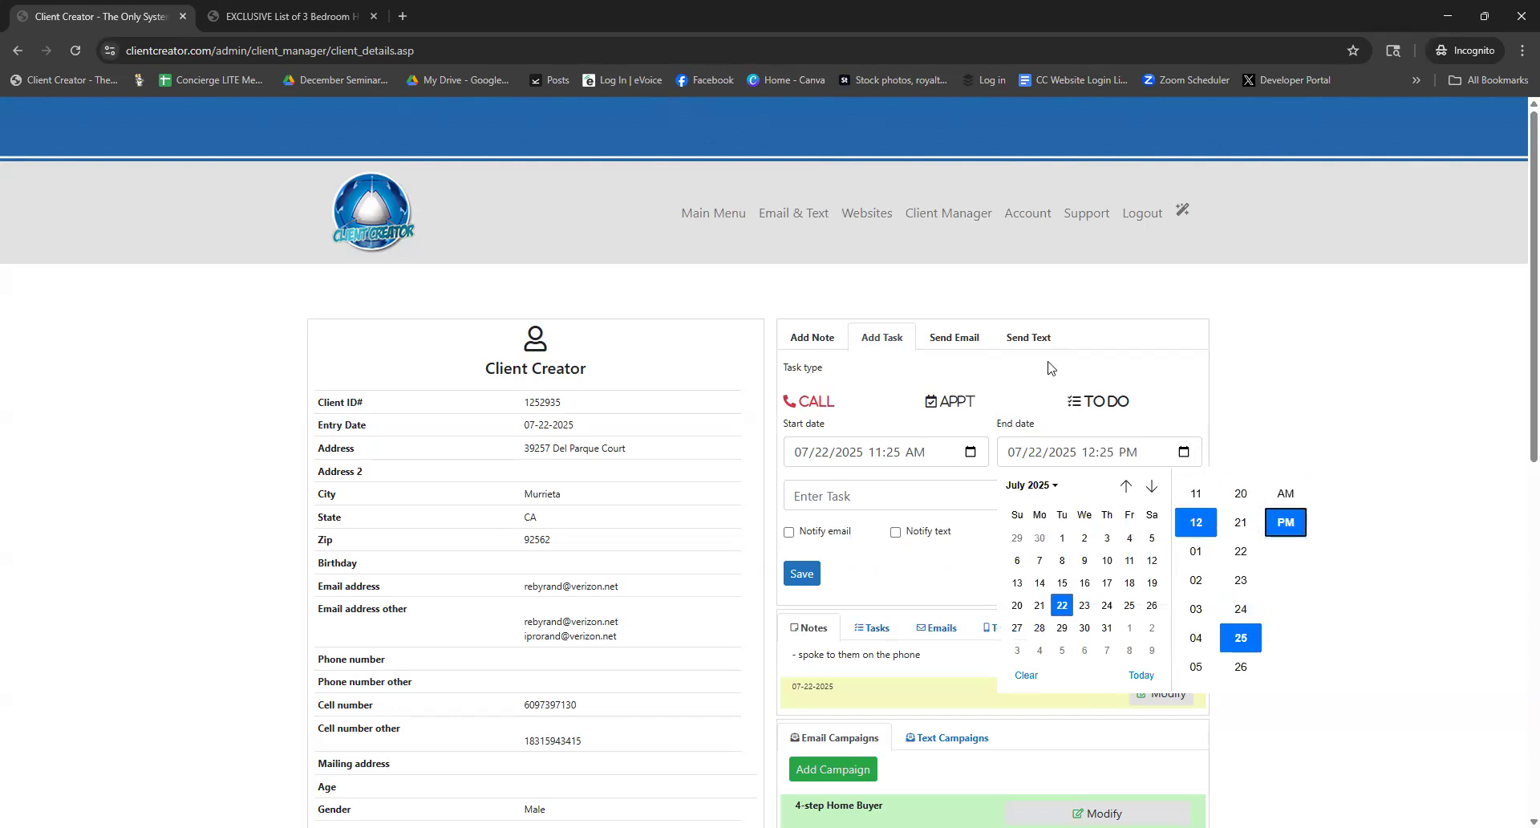
Enter the task description 'Call client to discuss'
{"action": "left_click", "coordinate": [916, 494]}
{"action": "type", "text": "Call clientt to discuss"}
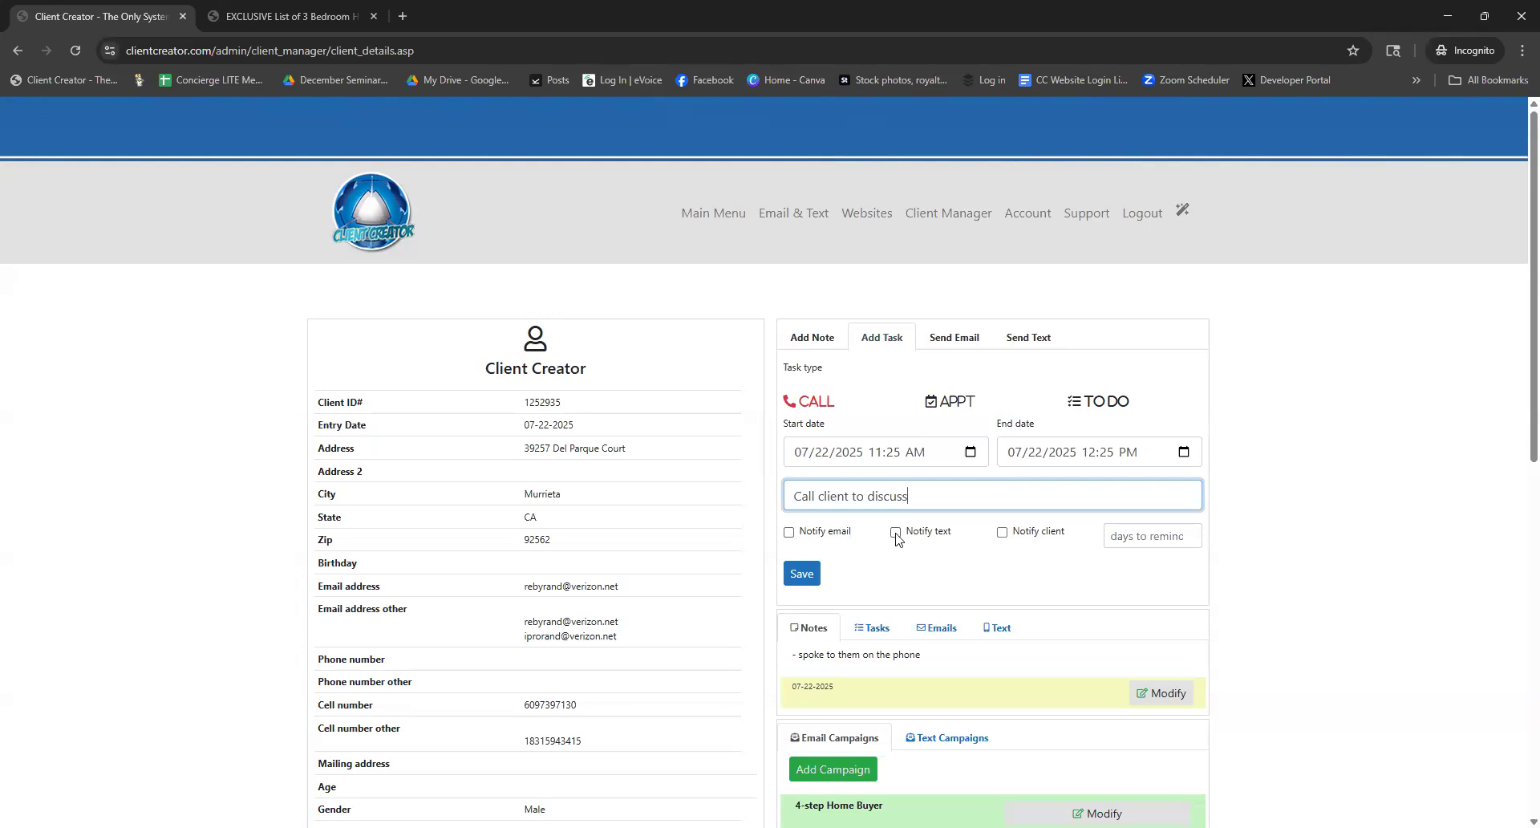
Enable text, email and client notifications with a 2-day reminder, and save the task
{"action": "left_click", "coordinate": [895, 532]}
{"action": "left_click", "coordinate": [789, 532]}
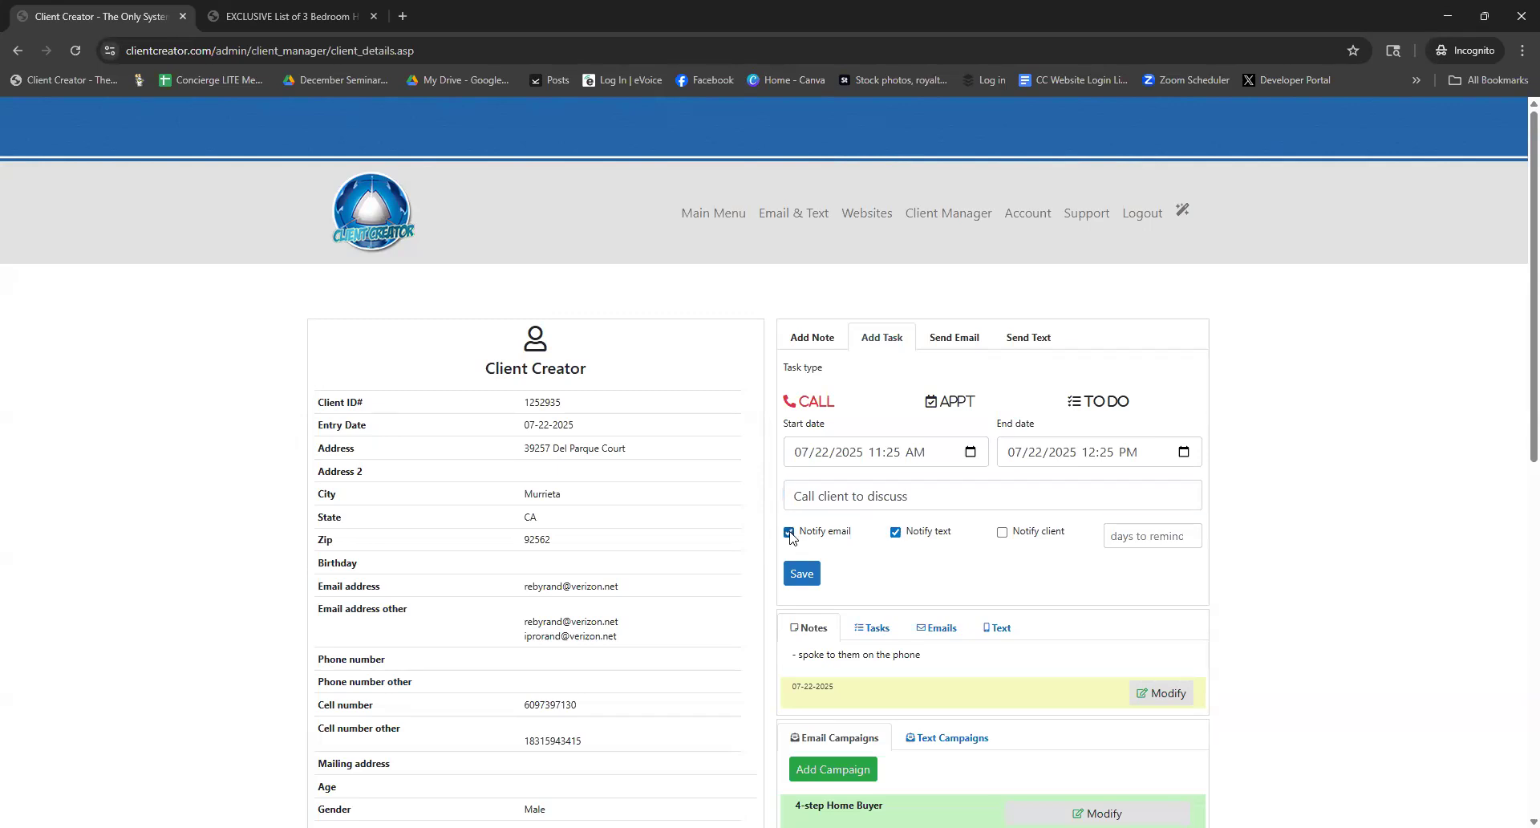
{"action": "left_click", "coordinate": [1002, 534]}
{"action": "left_click", "coordinate": [1121, 537]}
{"action": "left_click", "coordinate": [1187, 532]}
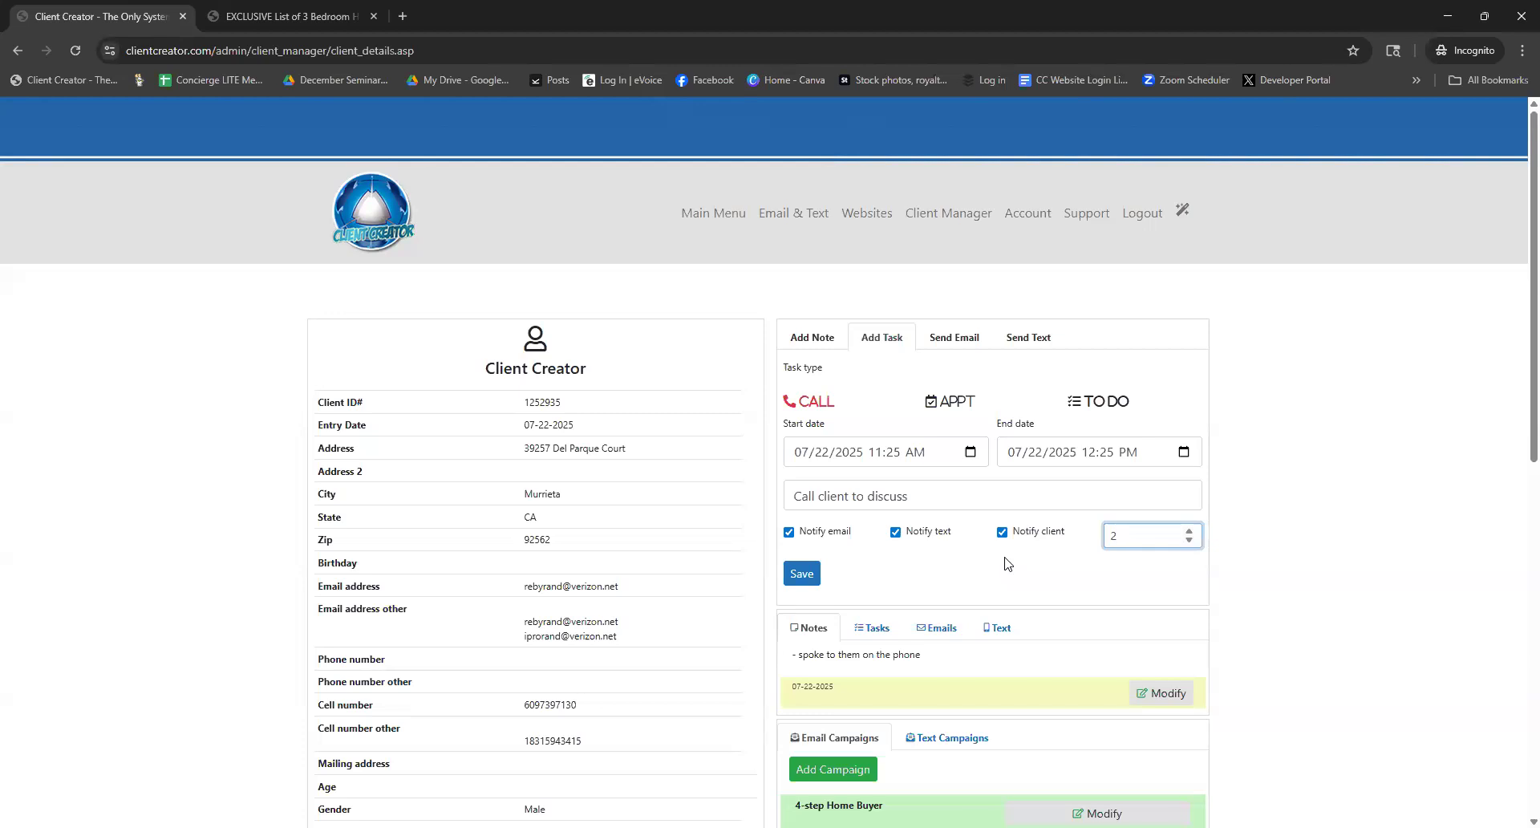
{"action": "left_click", "coordinate": [810, 579]}
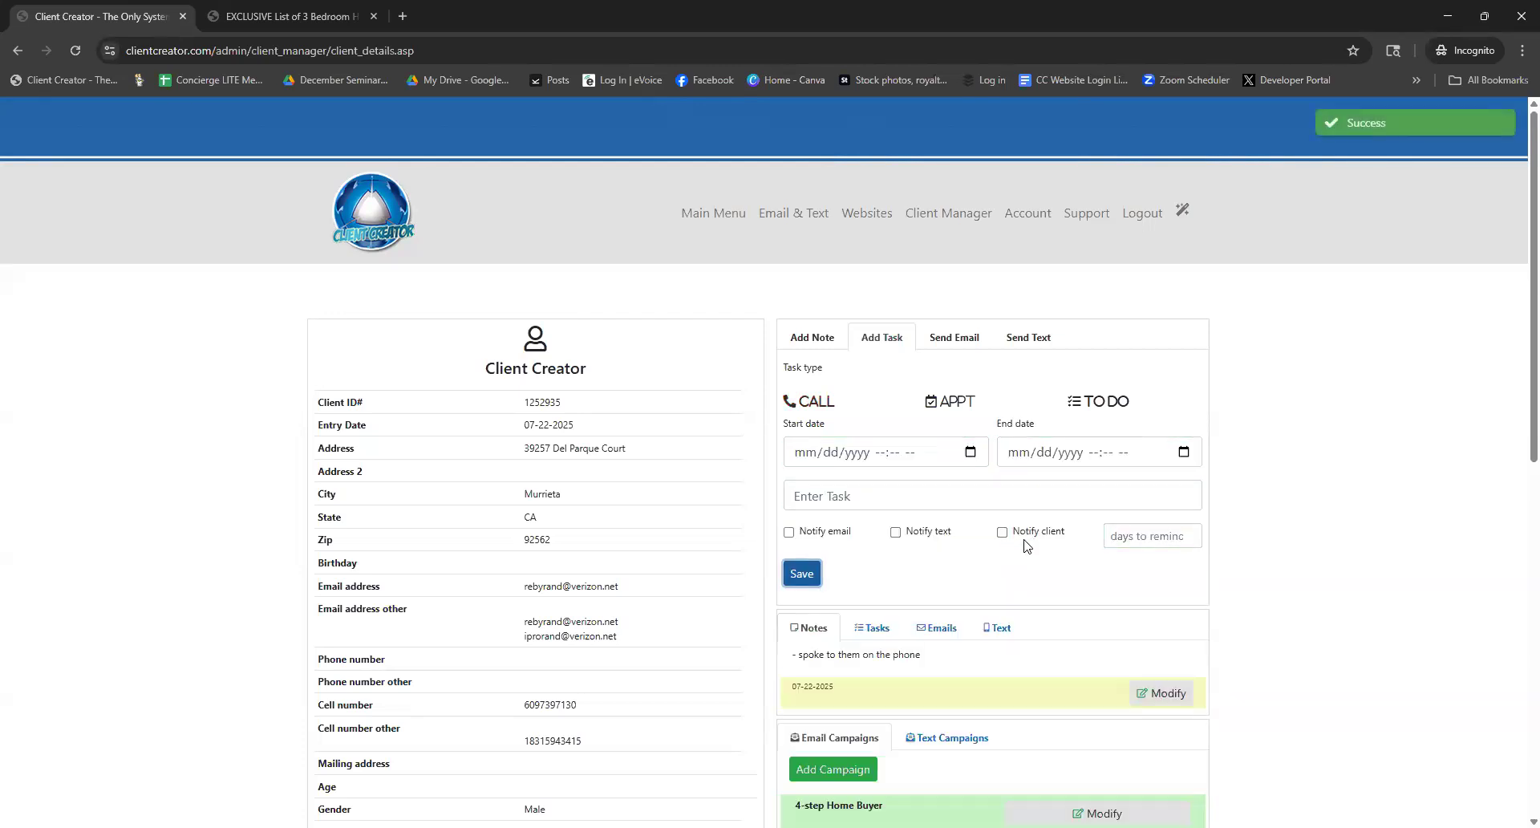
{"action": "scroll", "coordinate": [1027, 545], "scroll_direction": "down", "scroll_amount": 1}
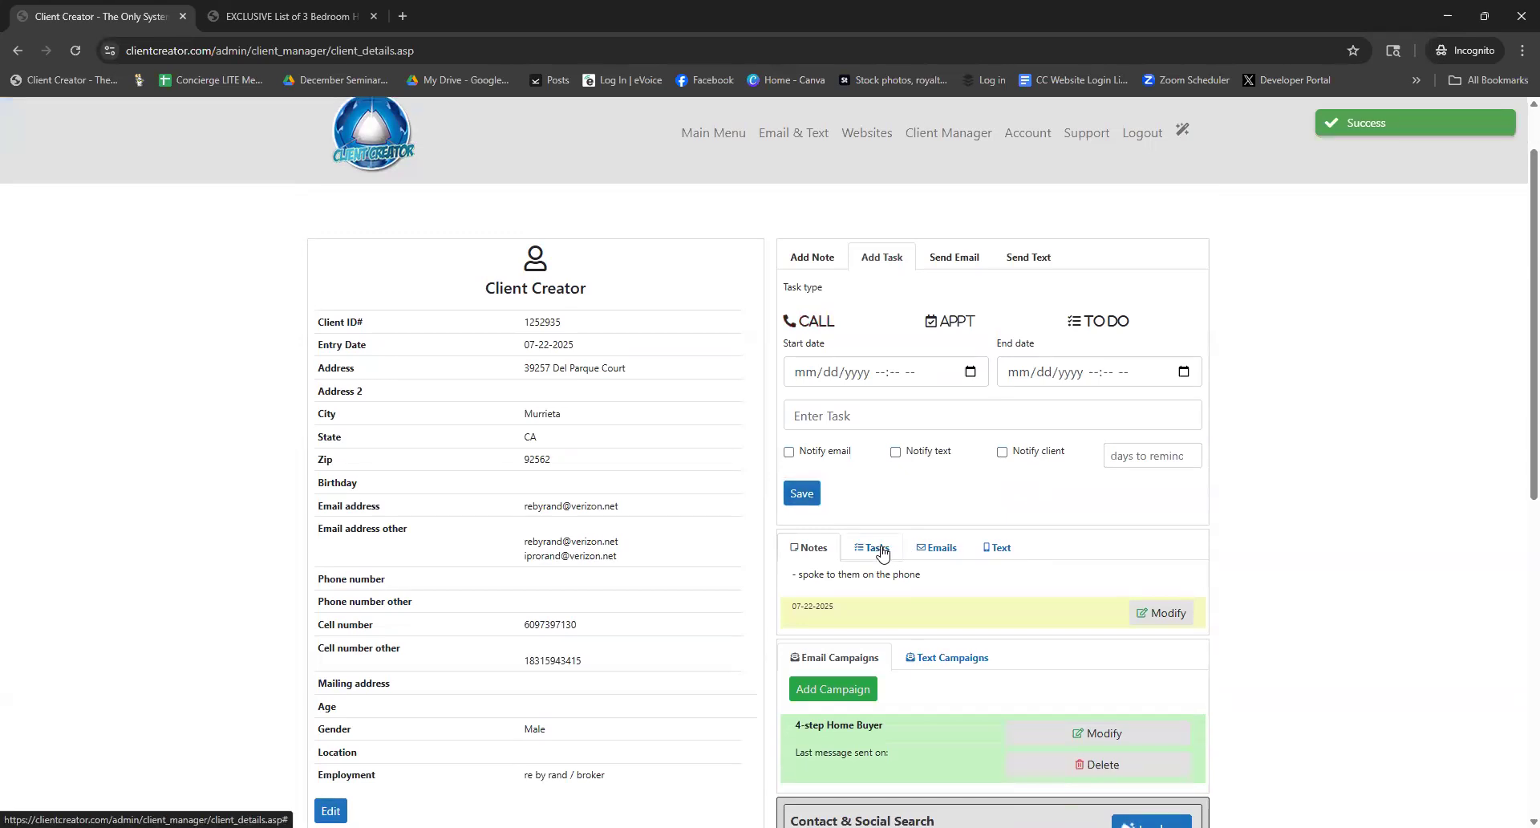
Show the Tasks list with the new 07-22-2025 call task, then set the task type to TO DO
{"action": "left_click", "coordinate": [874, 548]}
{"action": "scroll", "coordinate": [955, 614], "scroll_direction": "down", "scroll_amount": 1}
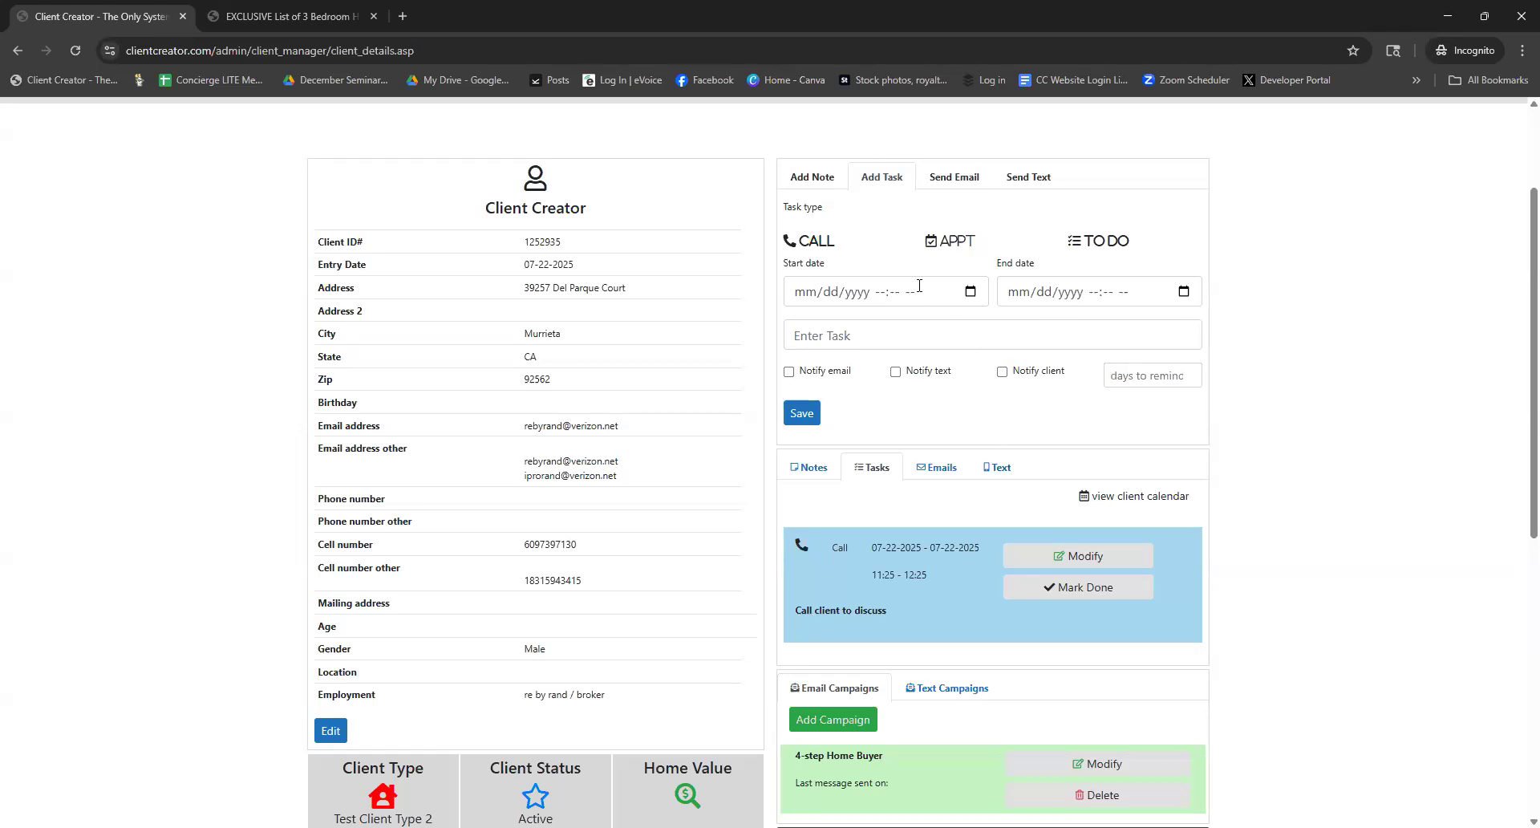
{"action": "left_click", "coordinate": [810, 240]}
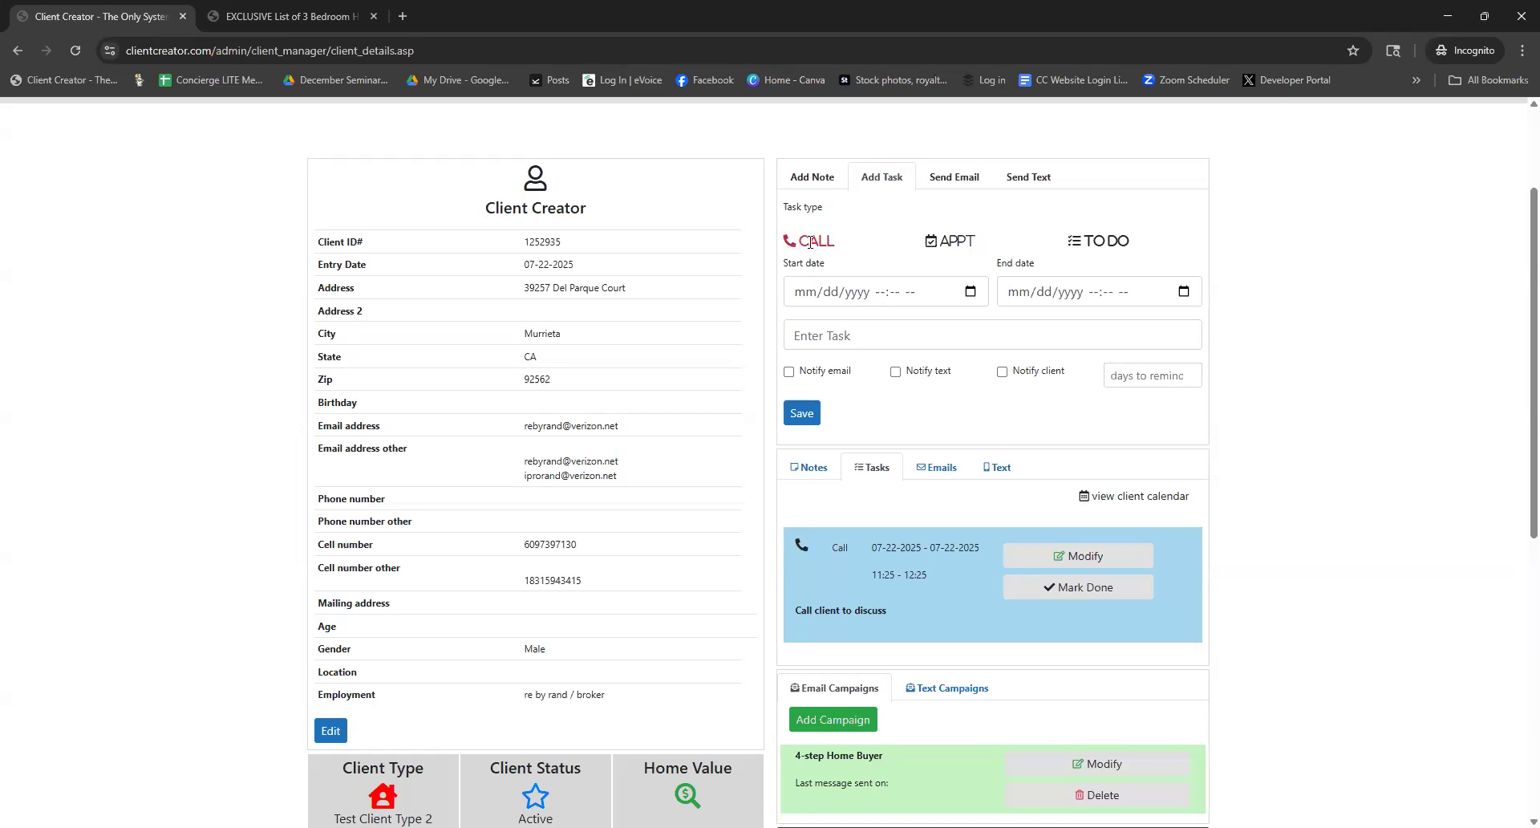
{"action": "left_click", "coordinate": [949, 242]}
{"action": "left_click", "coordinate": [1082, 240]}
Bring up the email form and check its sender and recipient addresses
{"action": "left_click", "coordinate": [938, 187]}
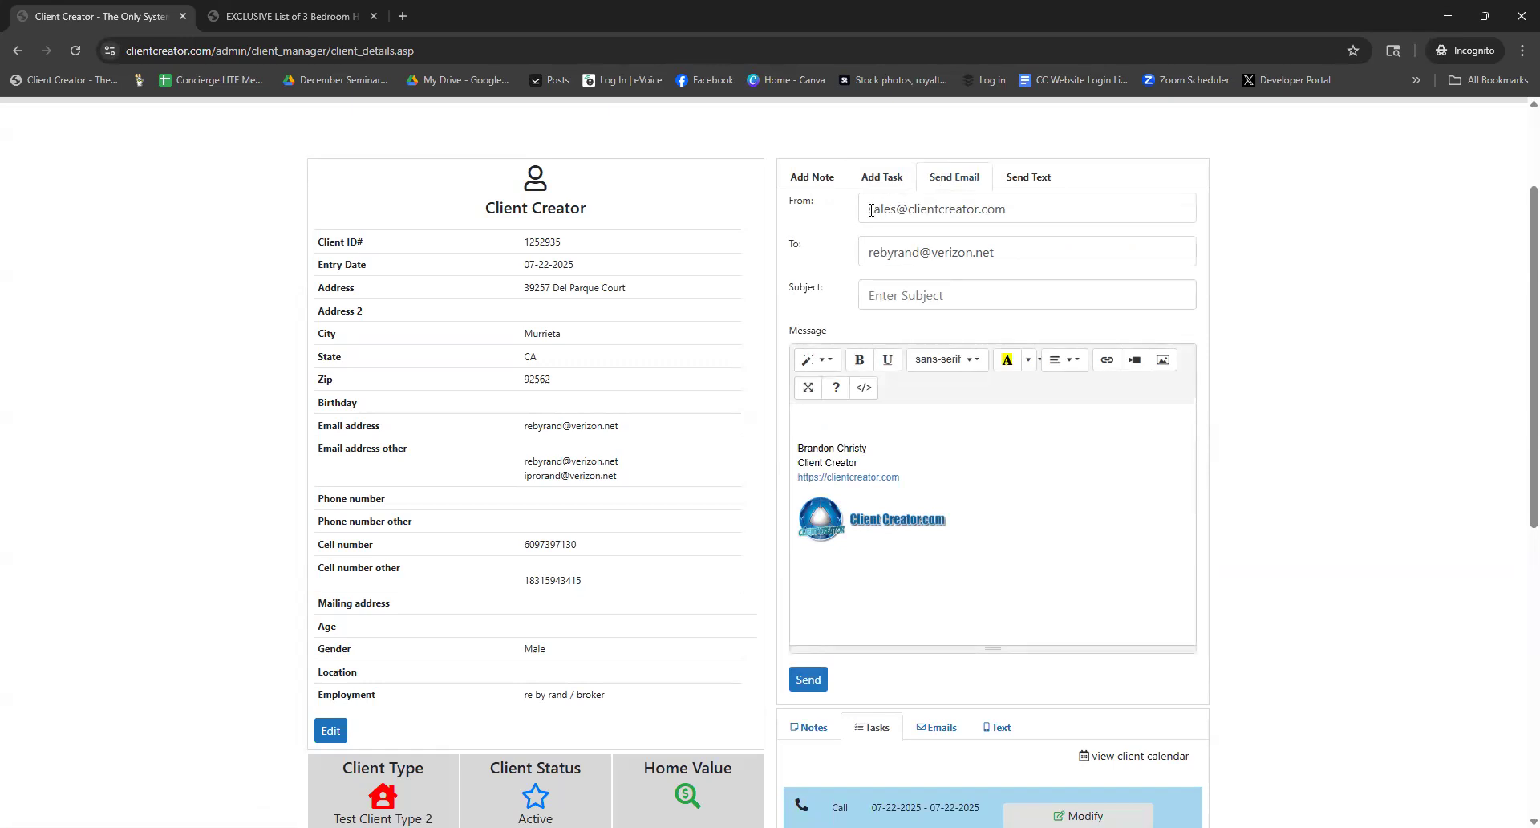
{"action": "left_click_drag", "start_coordinate": [863, 209], "coordinate": [1033, 207]}
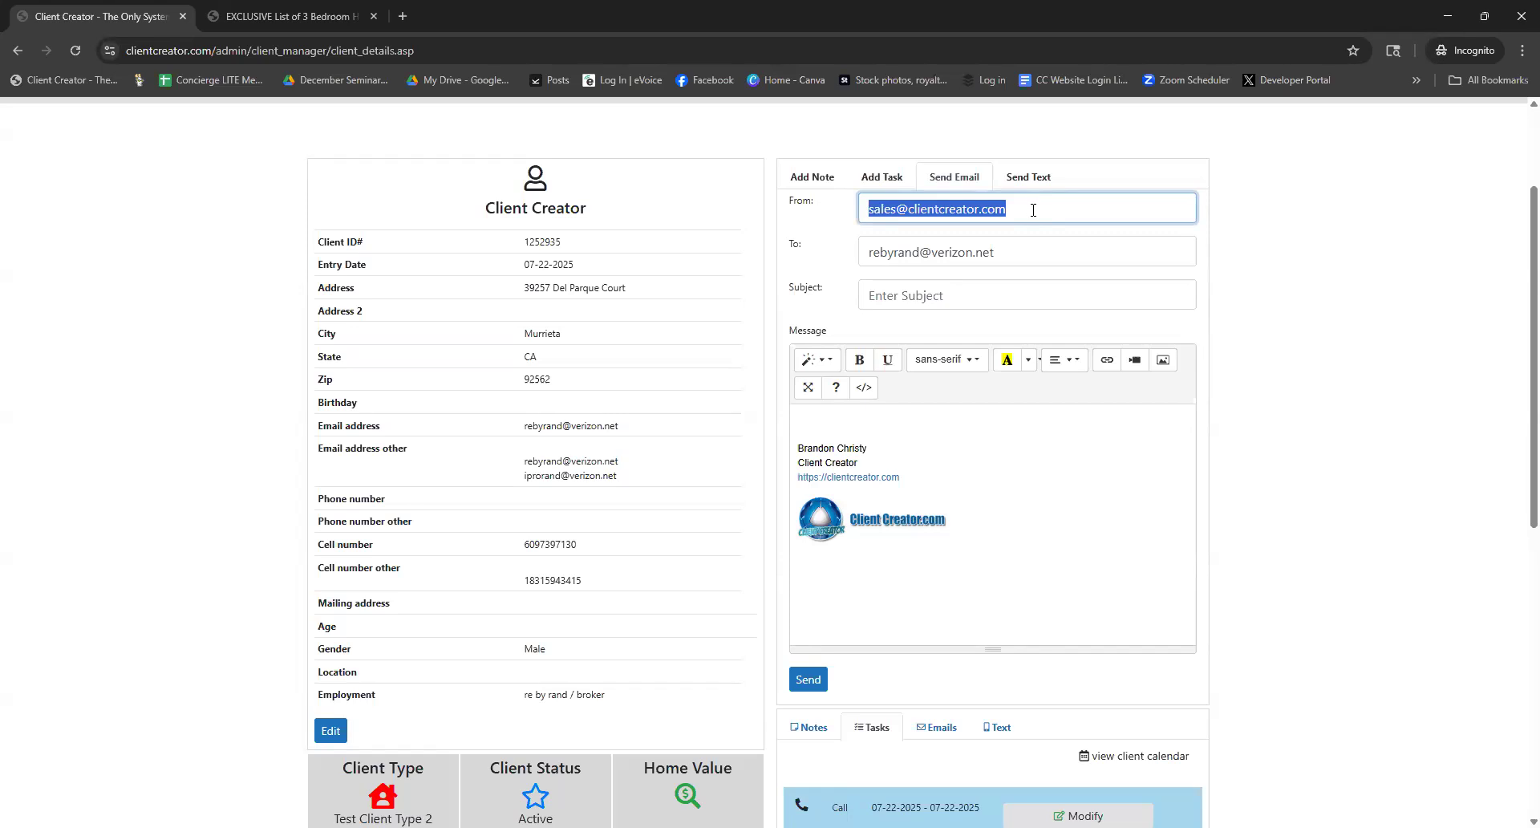
{"action": "left_click", "coordinate": [1033, 209]}
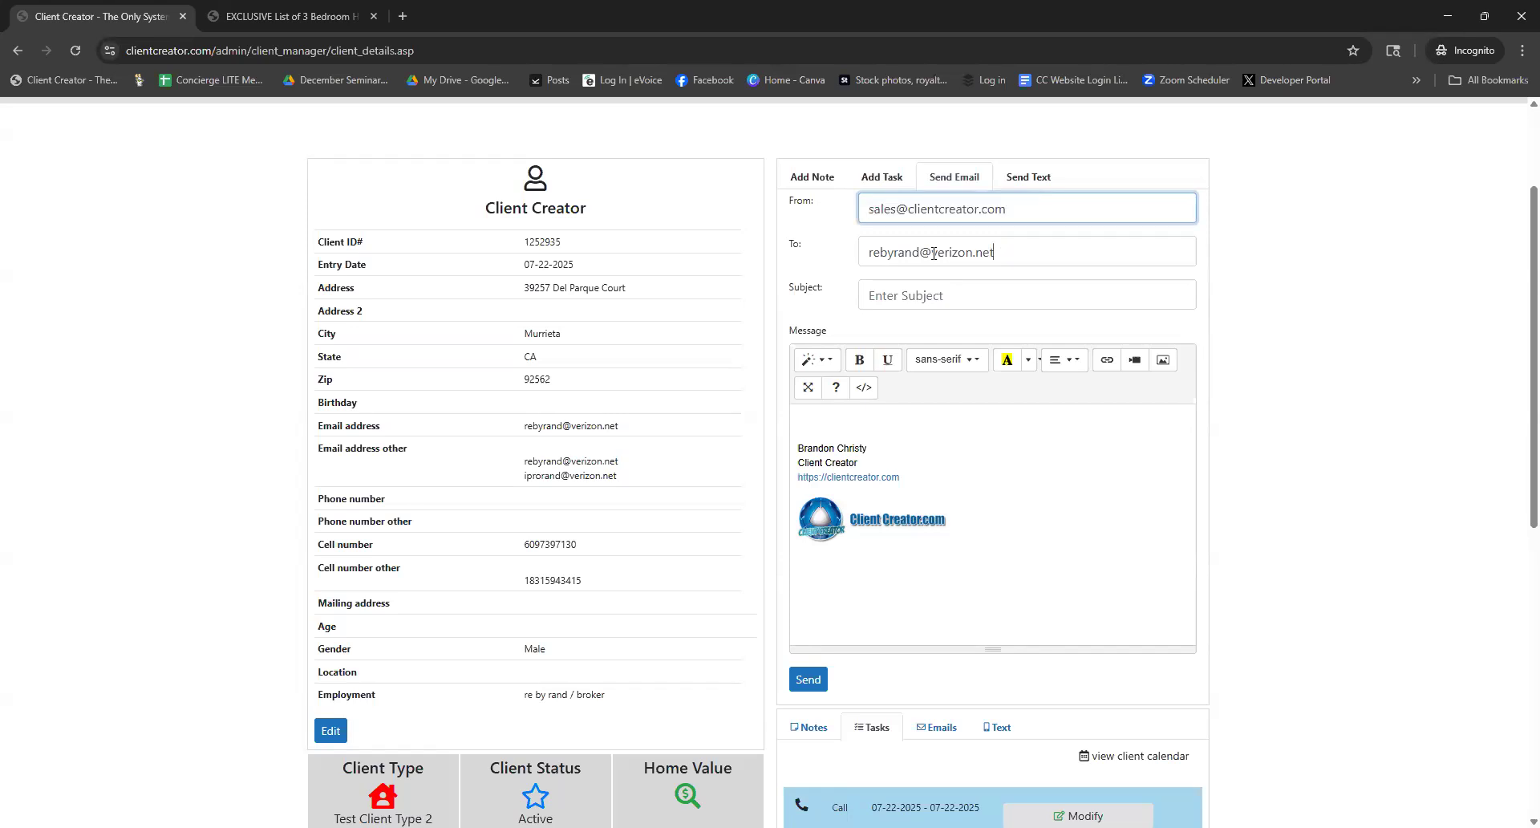
{"action": "left_click_drag", "start_coordinate": [933, 254], "coordinate": [864, 255]}
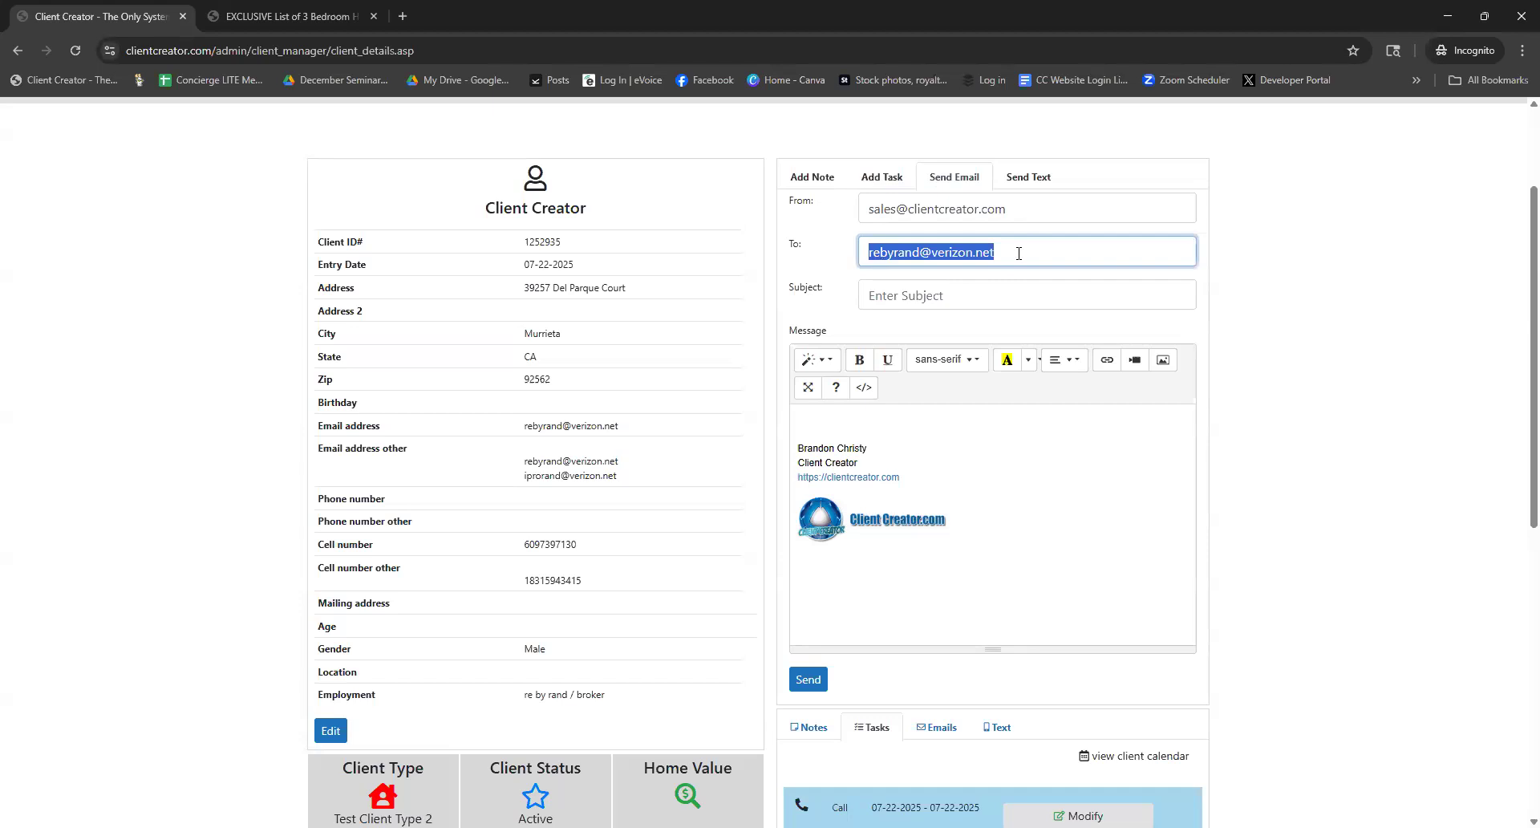
Send the client an email with subject 'test subject' and body 'test message'
{"action": "left_click", "coordinate": [964, 300]}
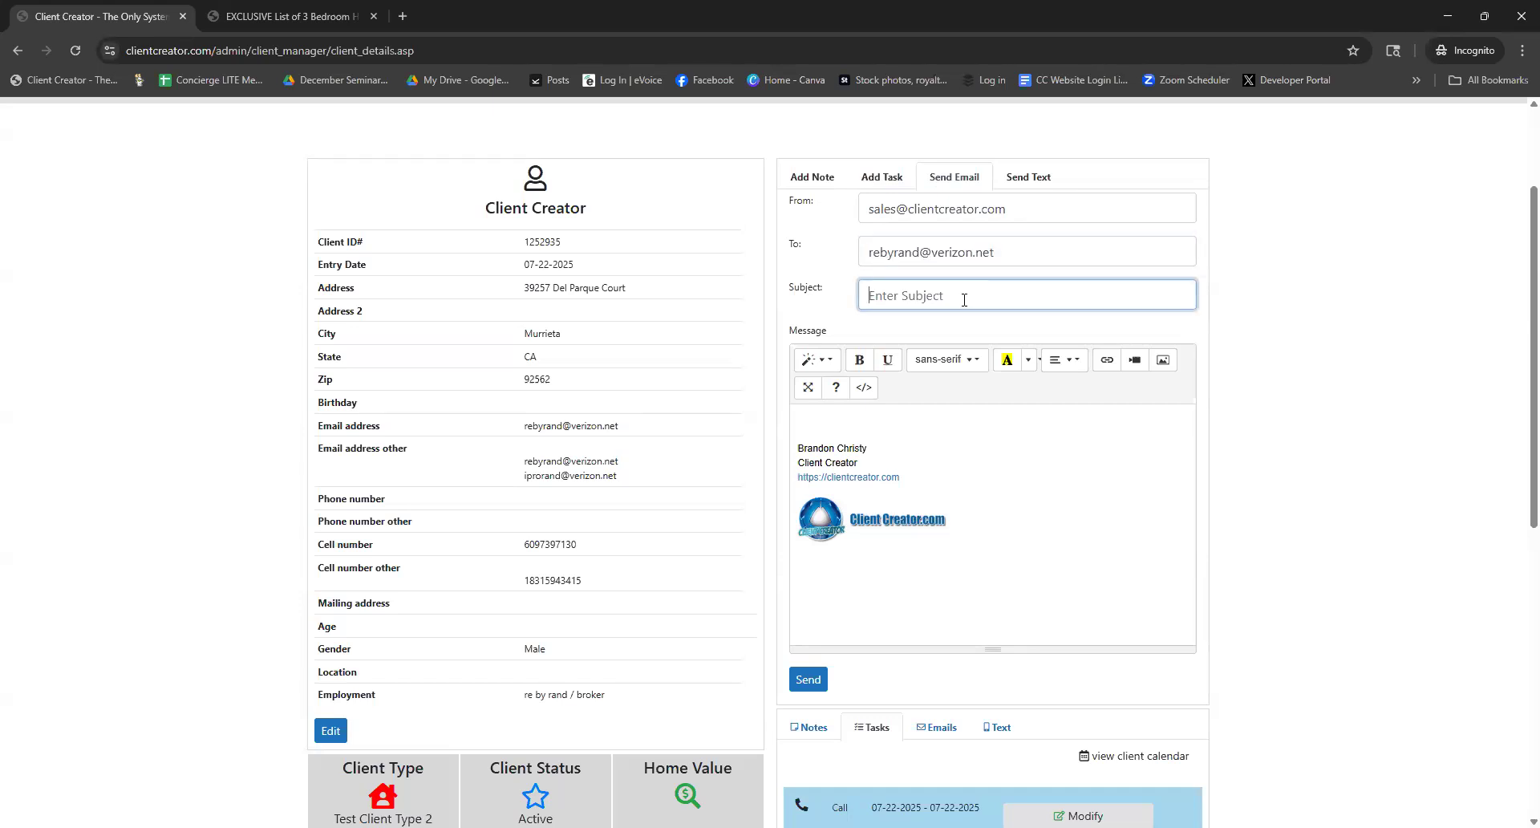
{"action": "type", "text": "test subject"}
{"action": "left_click", "coordinate": [839, 422]}
{"action": "type", "text": "test message"}
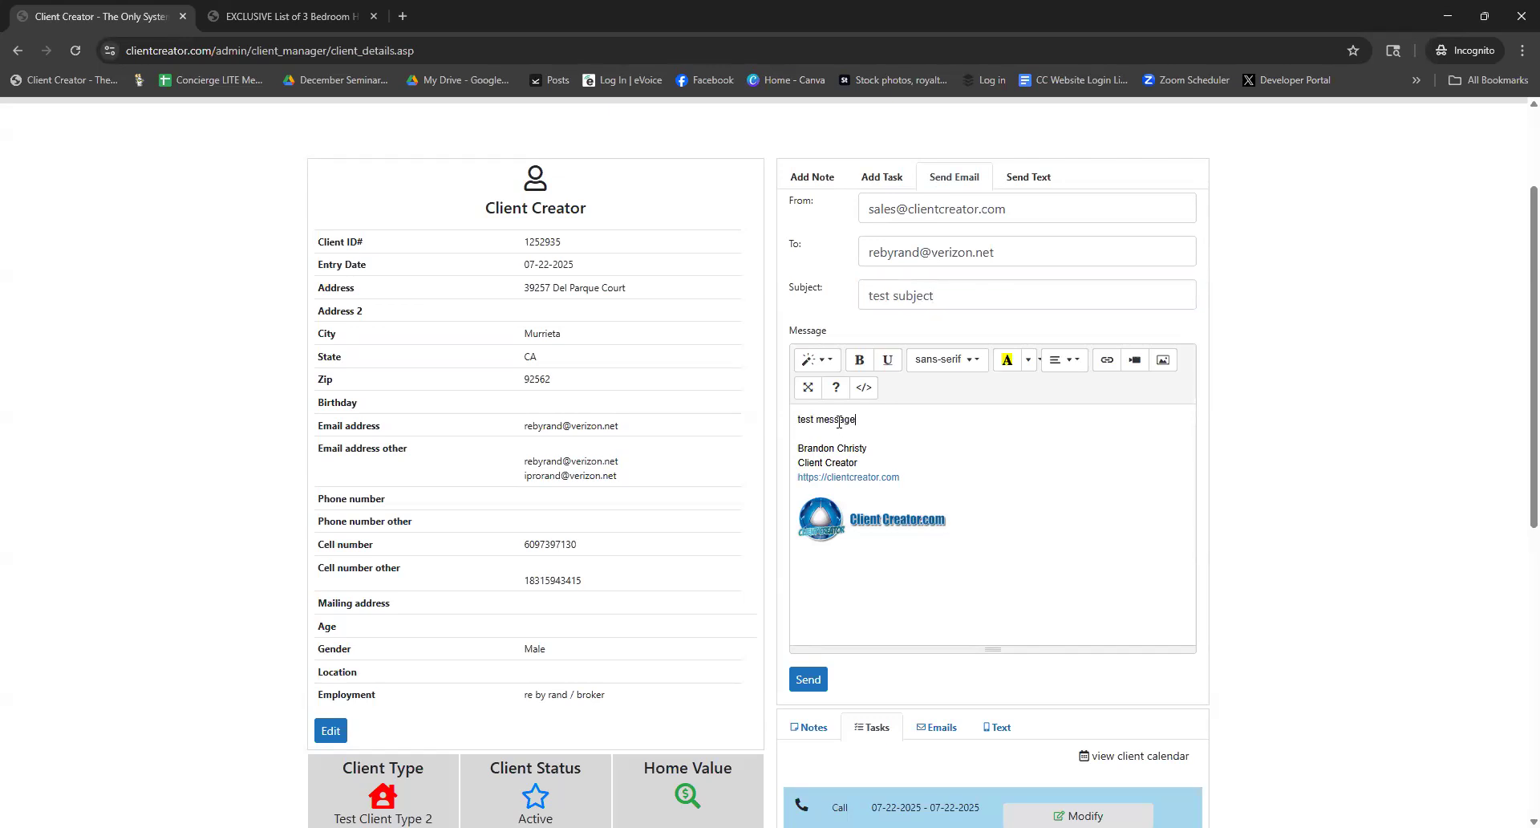
{"action": "left_click", "coordinate": [818, 679]}
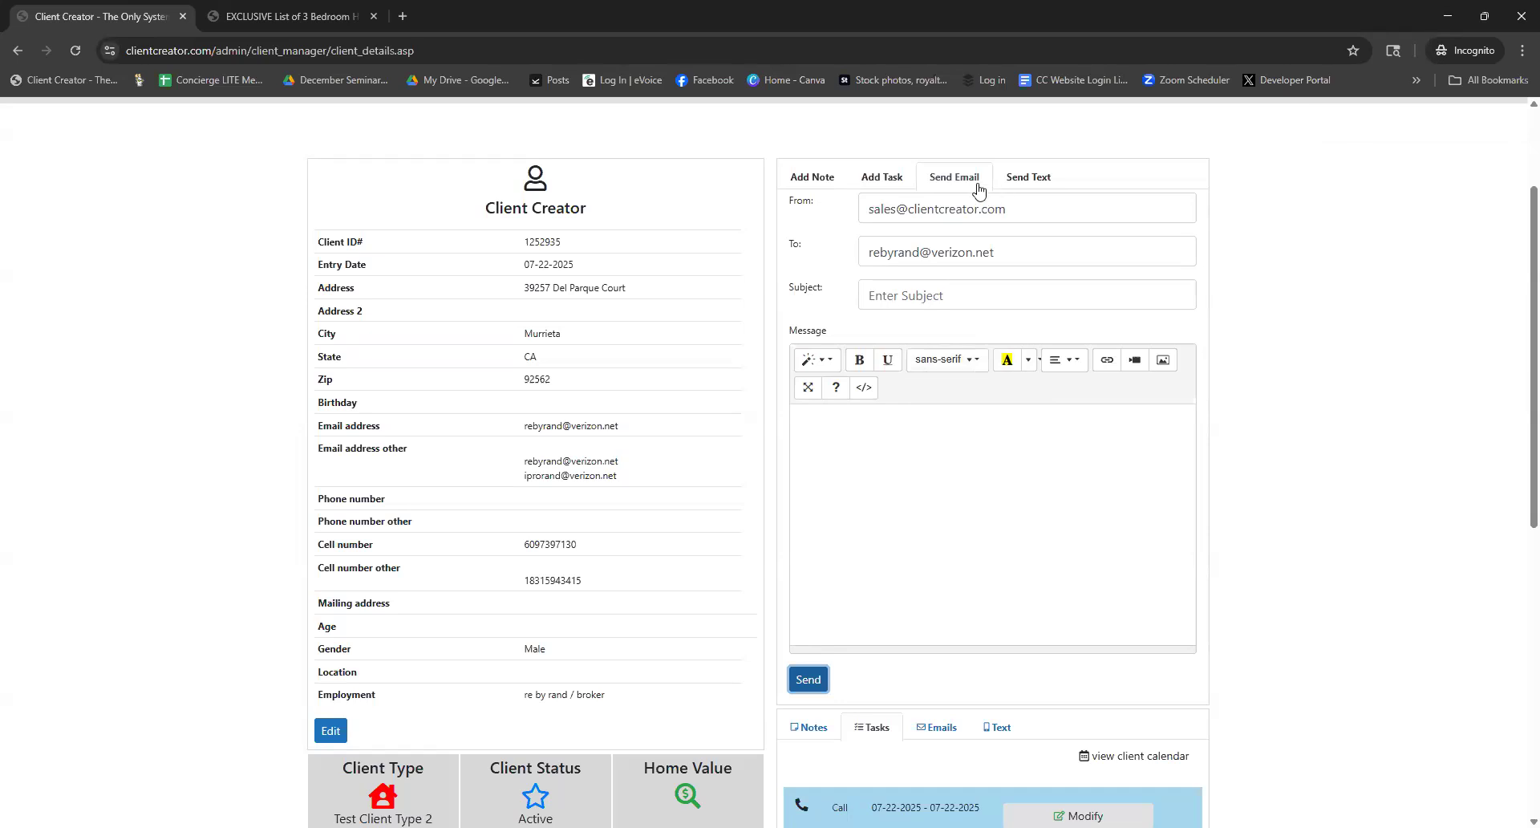
{"action": "left_click", "coordinate": [1018, 185]}
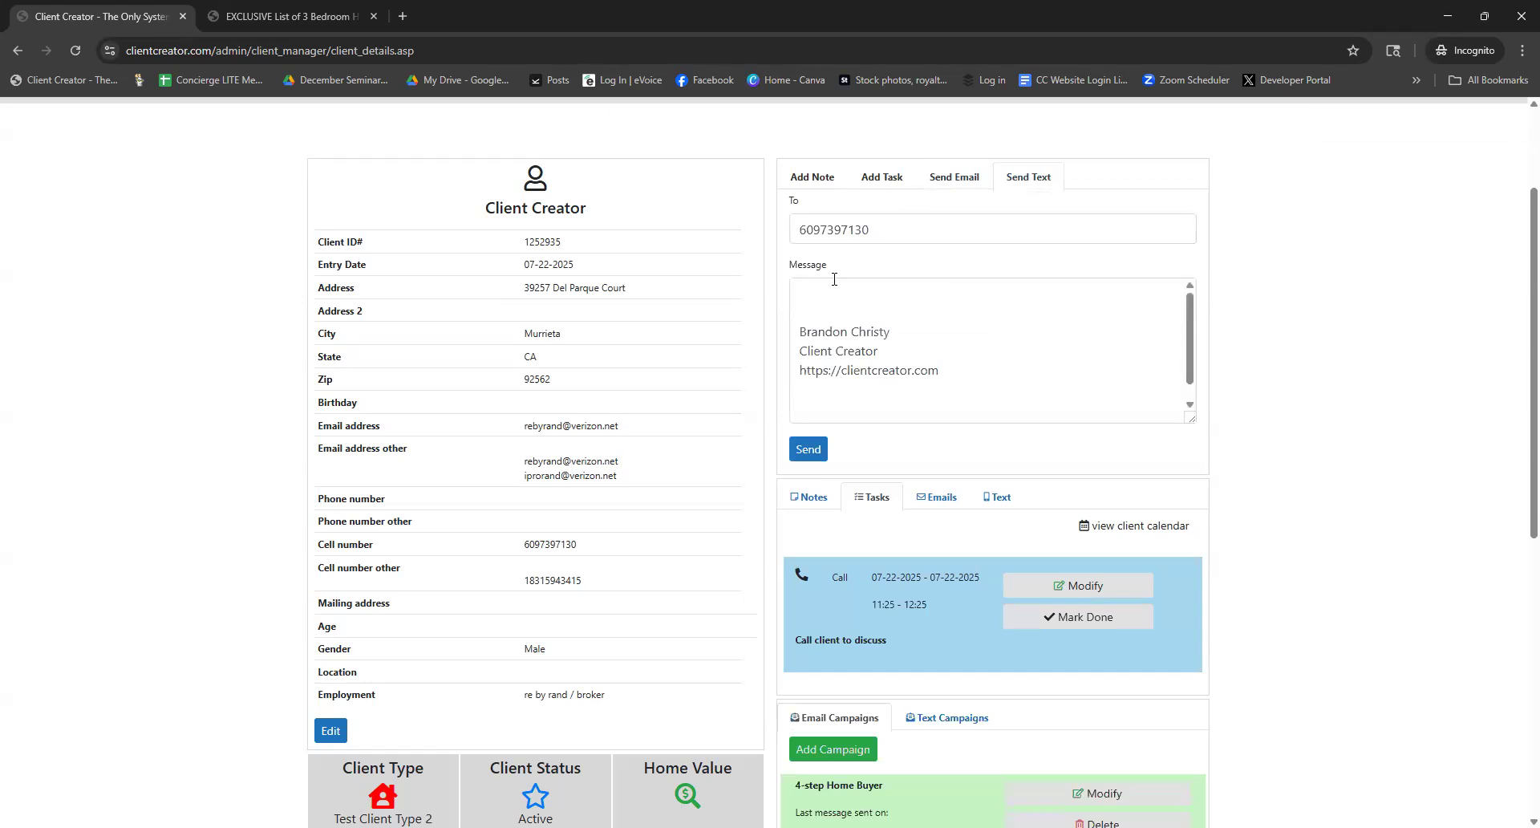
Check the recipient cell number on the text form and place the cursor in the Message box
{"action": "left_click_drag", "start_coordinate": [874, 230], "coordinate": [777, 237]}
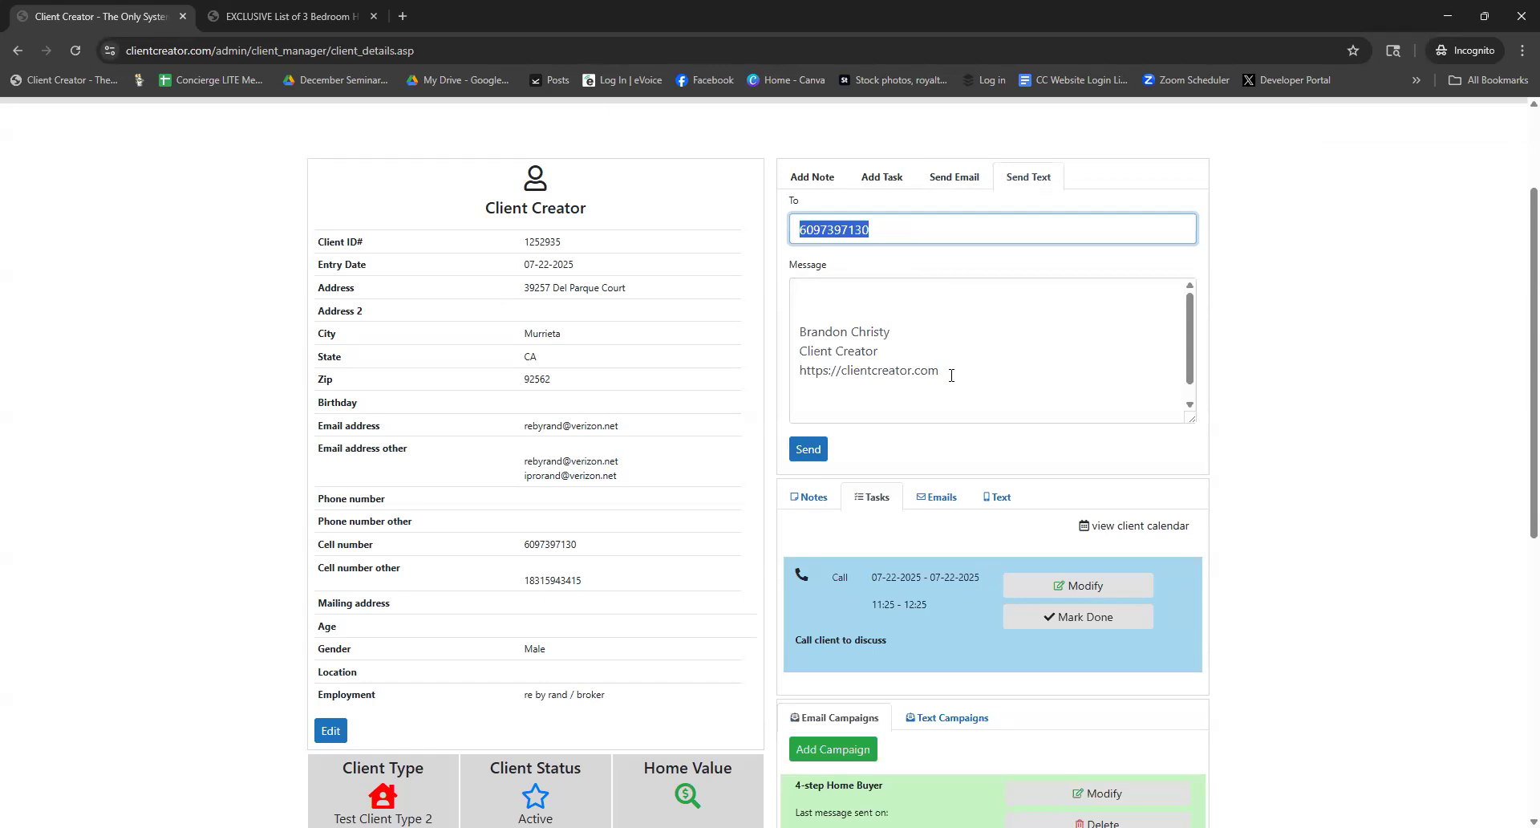
{"action": "left_click", "coordinate": [863, 295]}
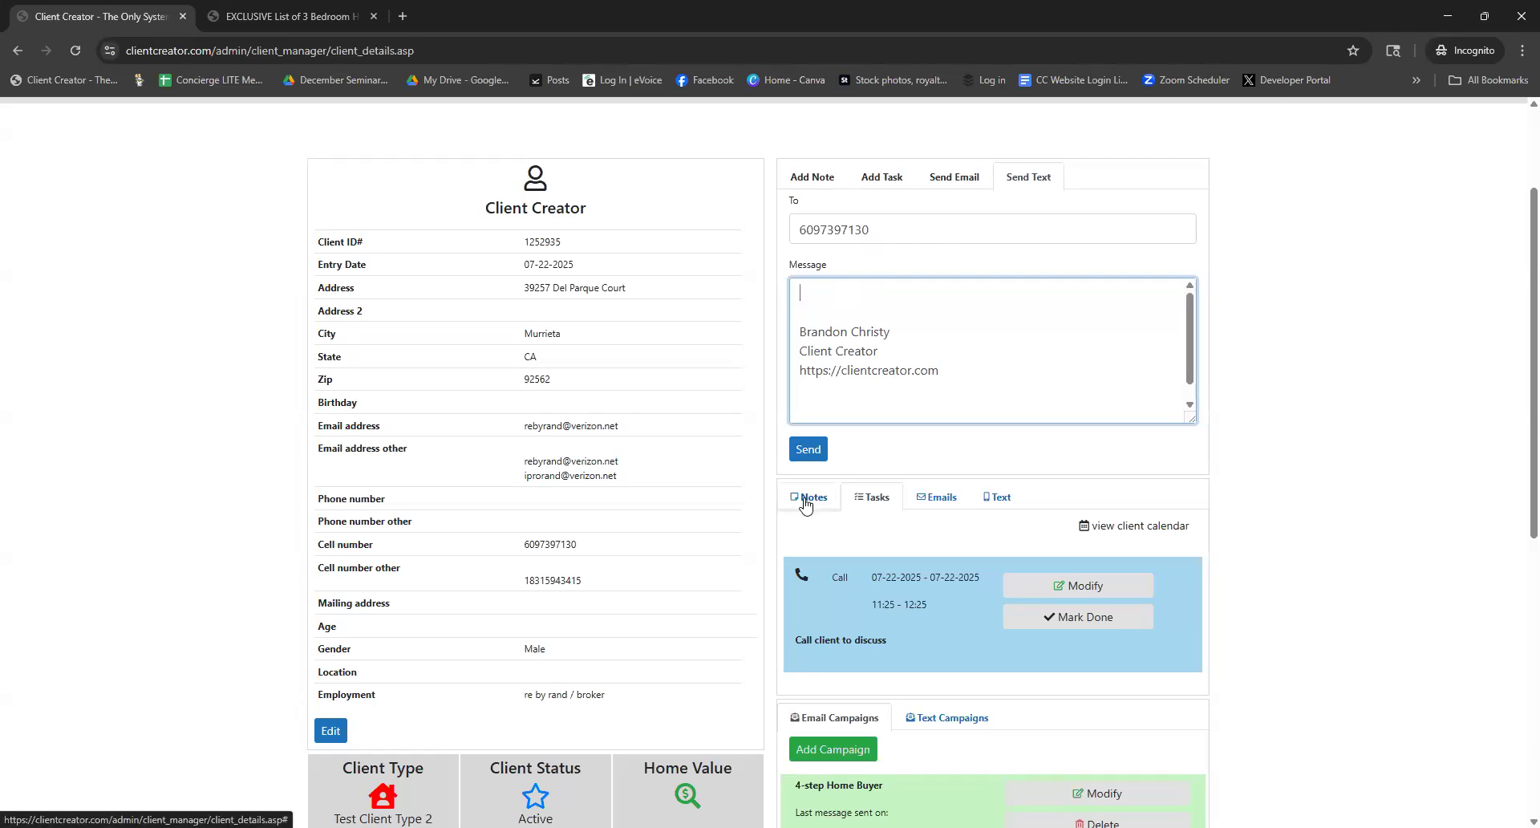
Switch to the Emails list and scroll through each message's delivery status, opens and clicks
{"action": "left_click", "coordinate": [870, 505]}
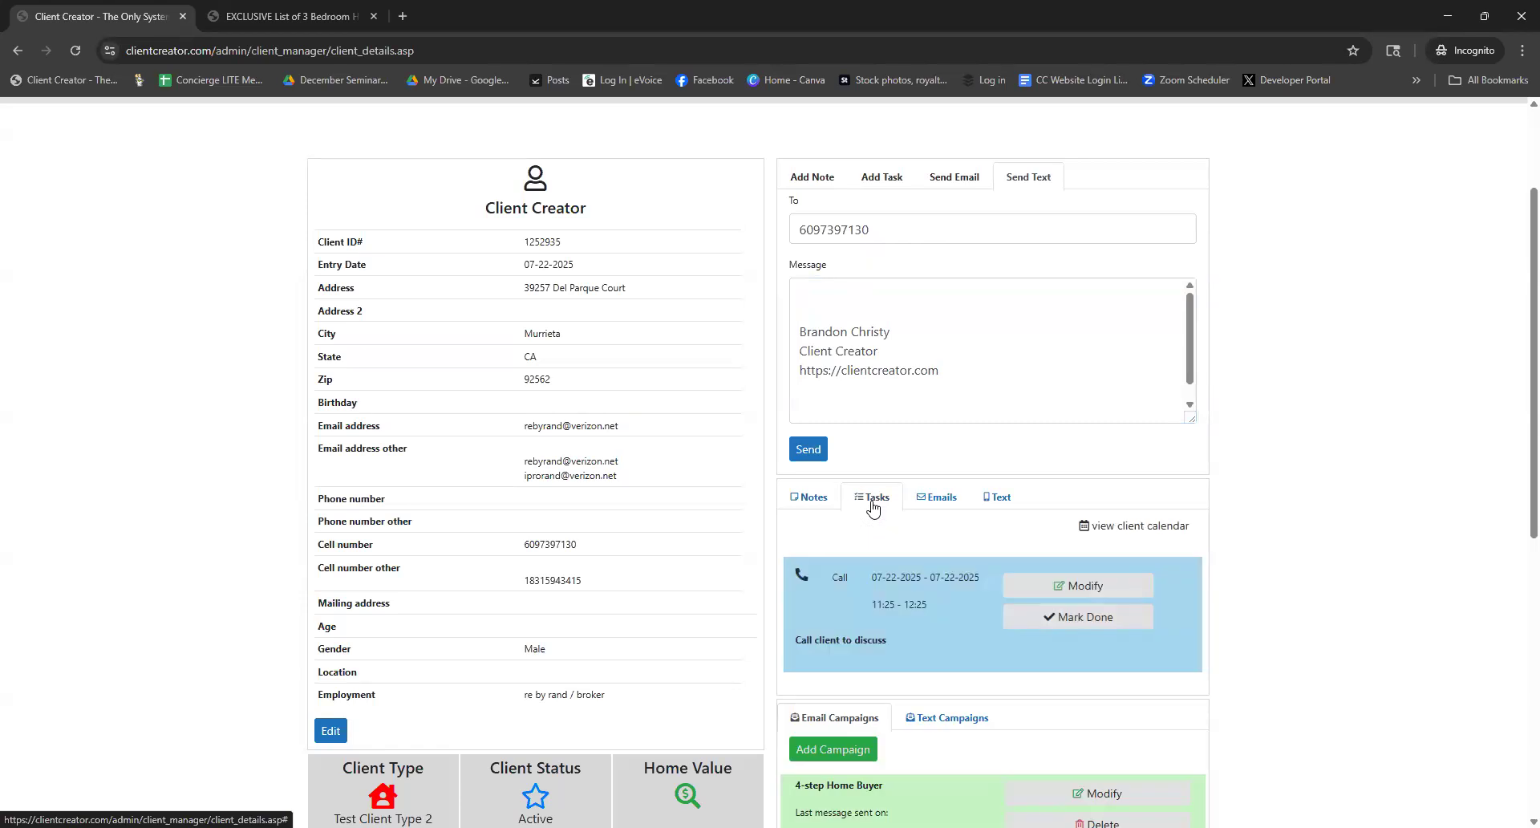
{"action": "left_click", "coordinate": [938, 503]}
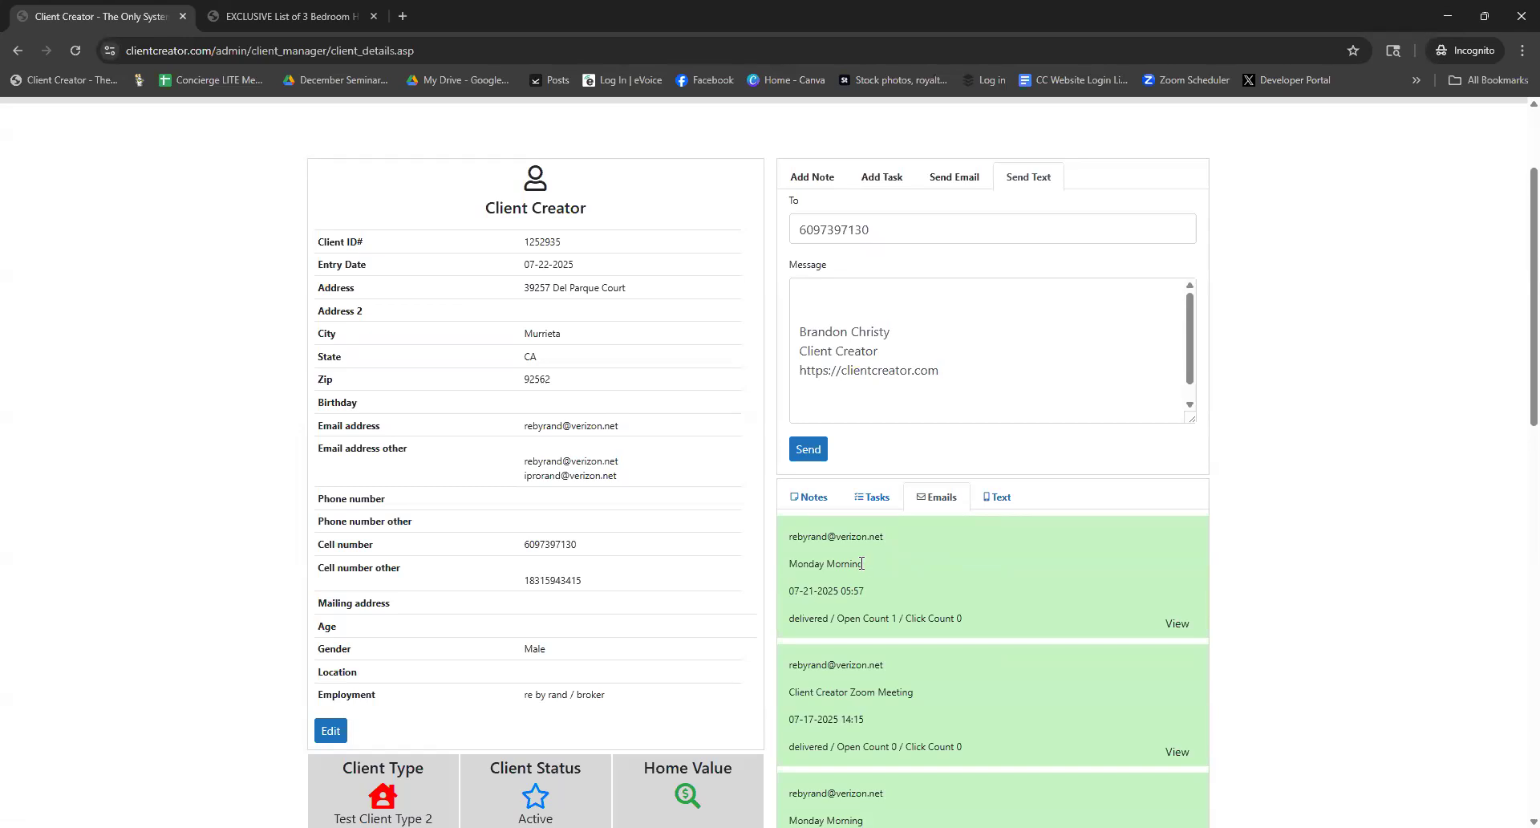
{"action": "scroll", "coordinate": [861, 563], "scroll_direction": "down", "scroll_amount": 2}
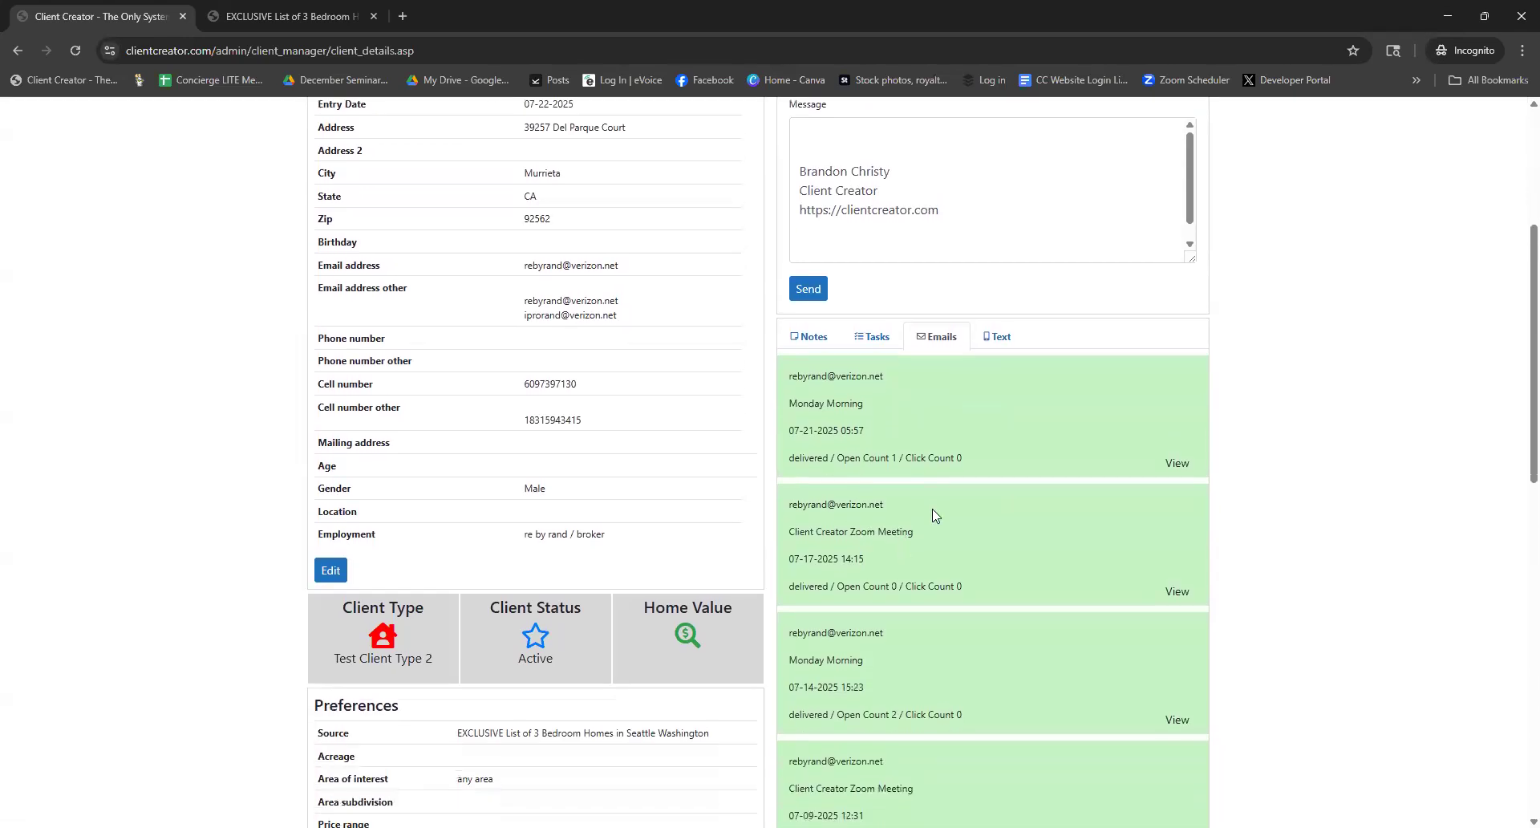
{"action": "scroll", "coordinate": [931, 504], "scroll_direction": "up", "scroll_amount": 1}
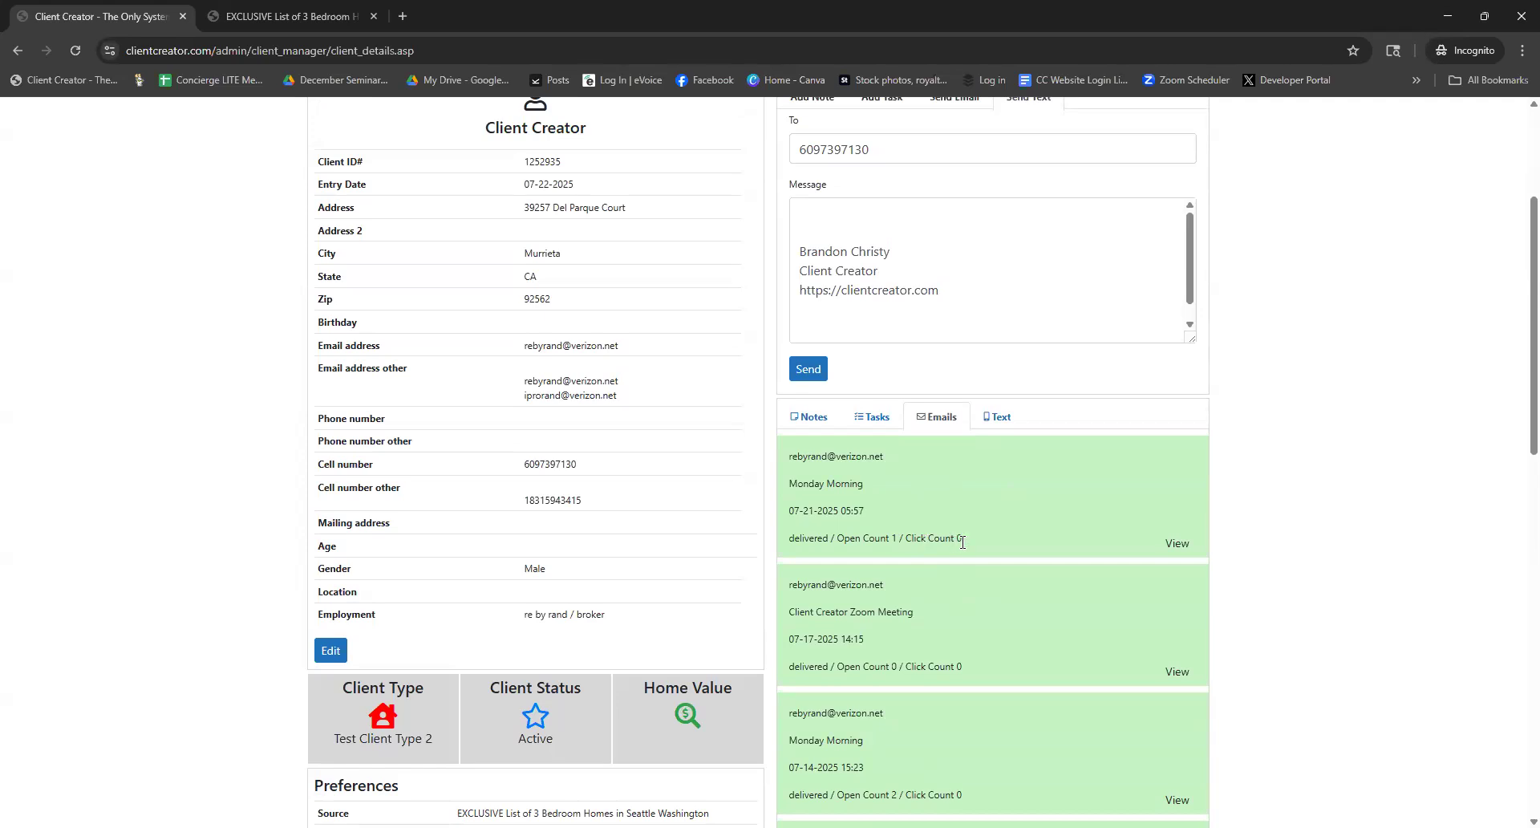
{"action": "left_click", "coordinate": [1177, 545]}
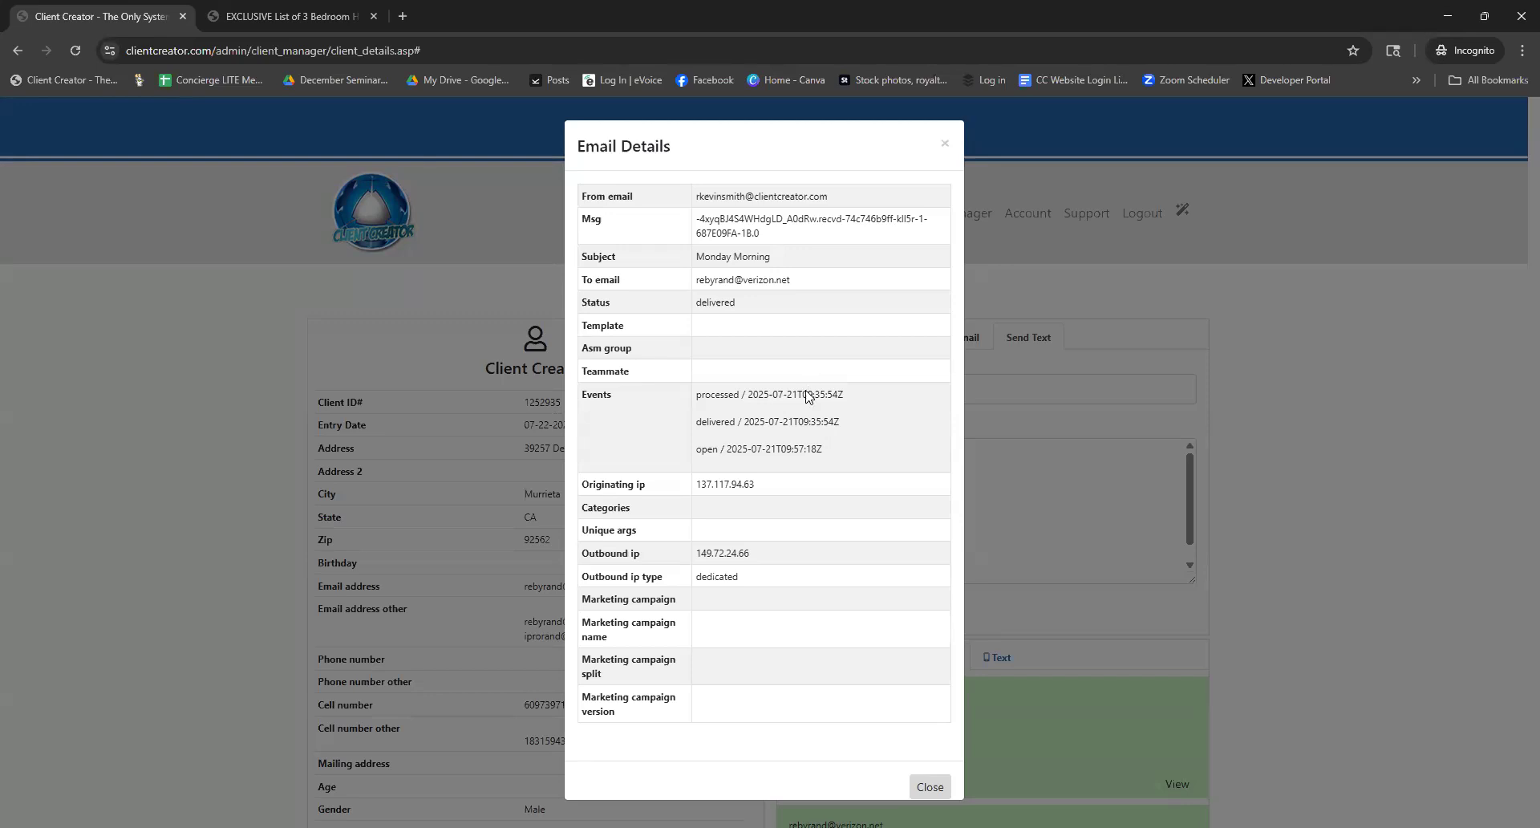
{"action": "left_click_drag", "start_coordinate": [806, 447], "coordinate": [697, 417]}
{"action": "left_click", "coordinate": [758, 421]}
{"action": "left_click_drag", "start_coordinate": [831, 257], "coordinate": [695, 258]}
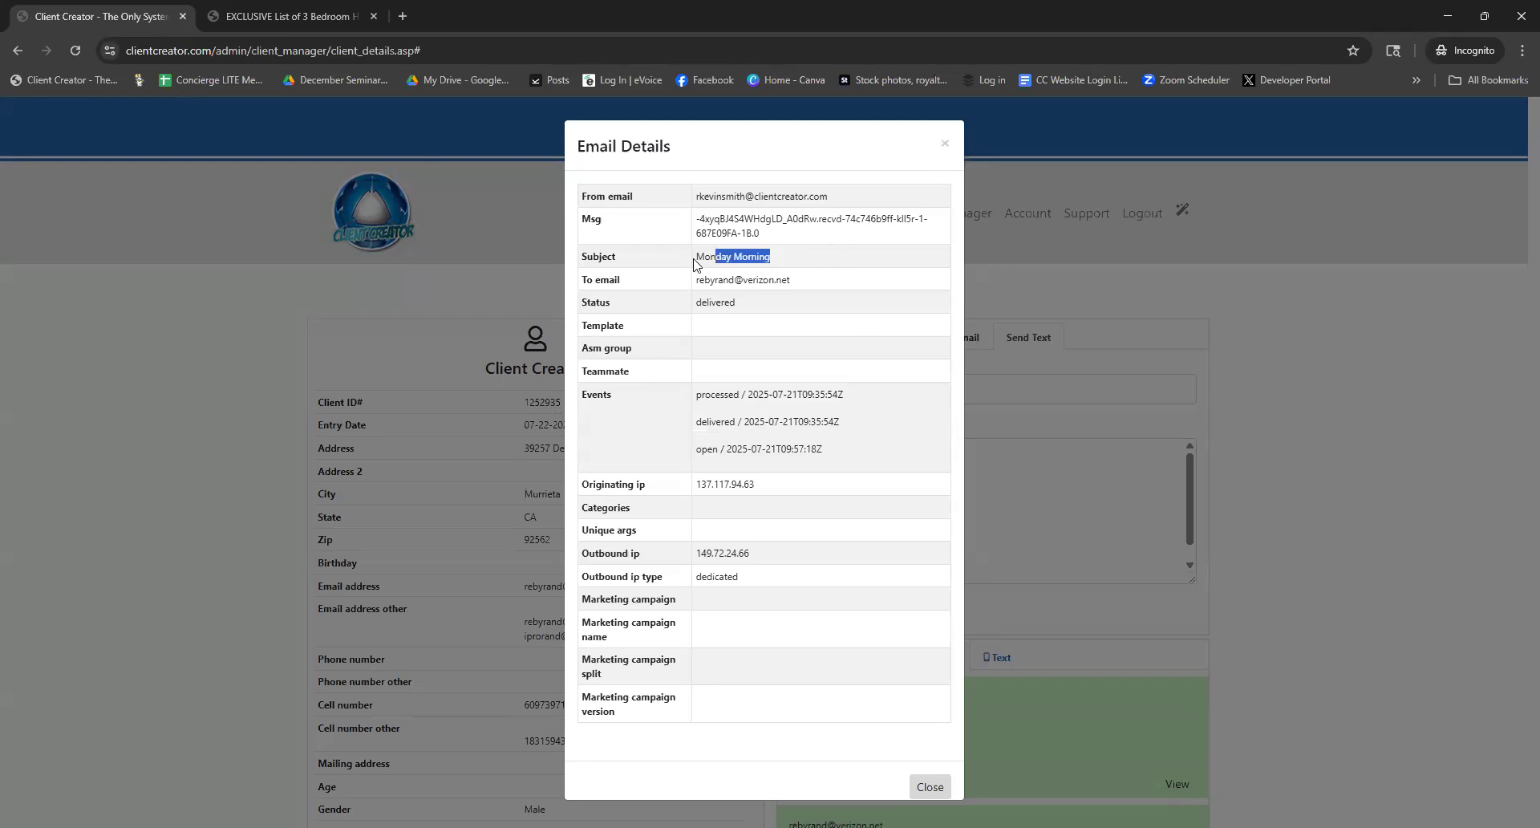
{"action": "left_click", "coordinate": [945, 150]}
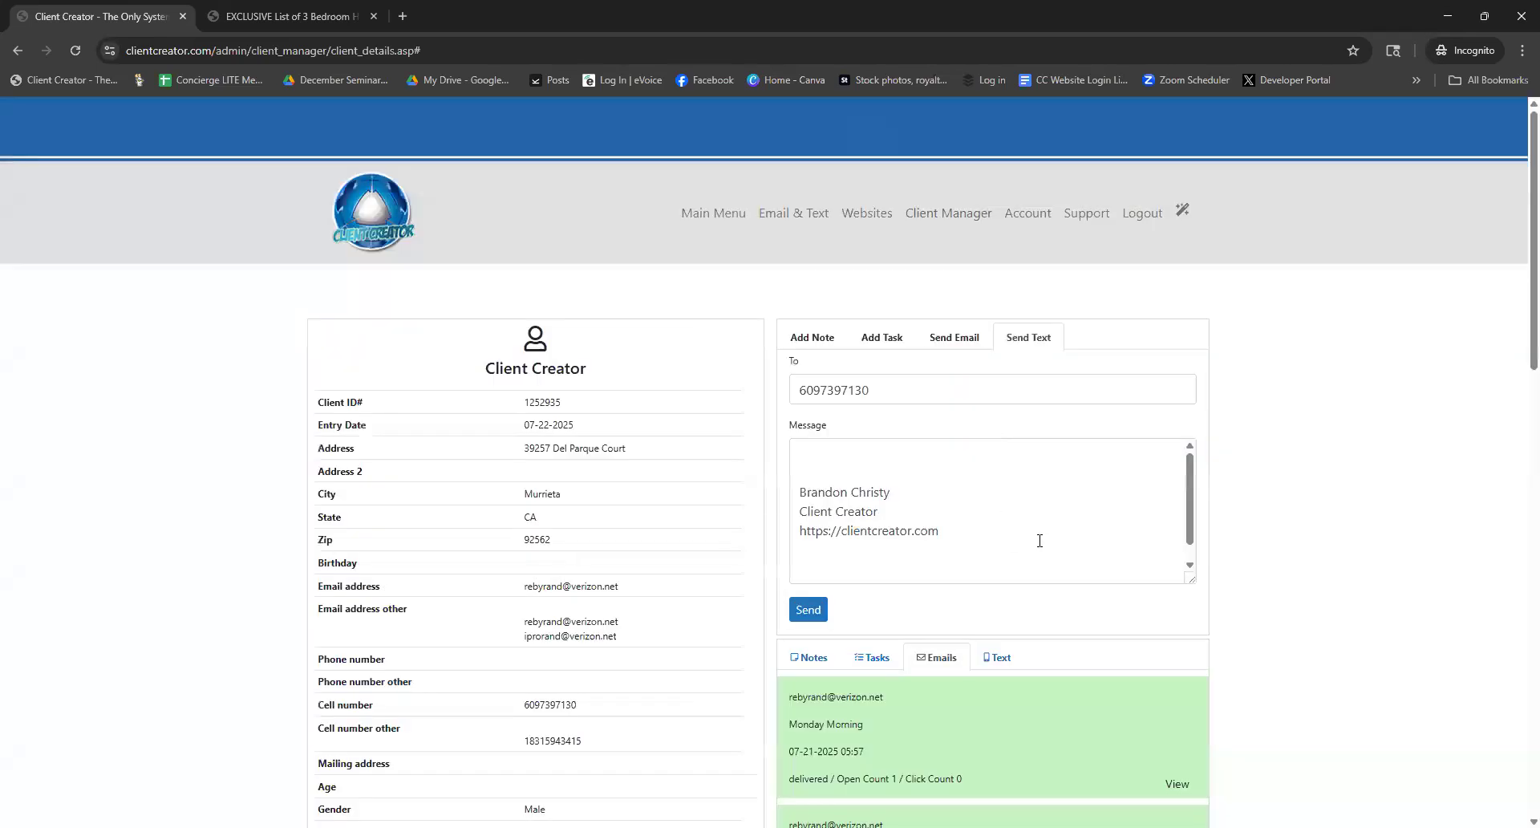
{"action": "scroll", "coordinate": [1076, 620], "scroll_direction": "down", "scroll_amount": 1}
{"action": "scroll", "coordinate": [1076, 620], "scroll_direction": "down", "scroll_amount": 4}
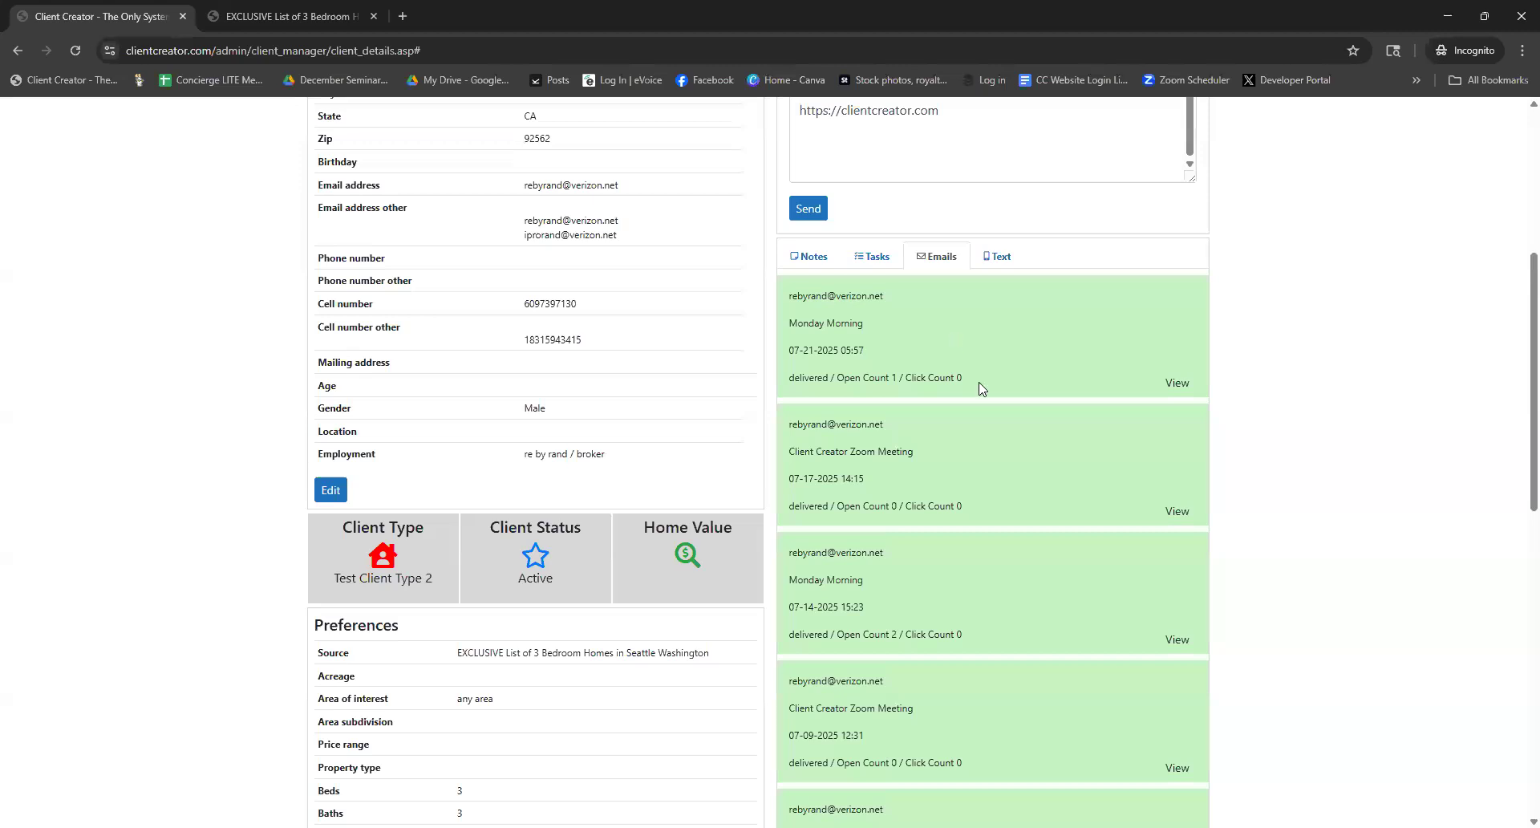
{"action": "scroll", "coordinate": [979, 385], "scroll_direction": "down", "scroll_amount": 9}
{"action": "scroll", "coordinate": [999, 437], "scroll_direction": "up", "scroll_amount": 10}
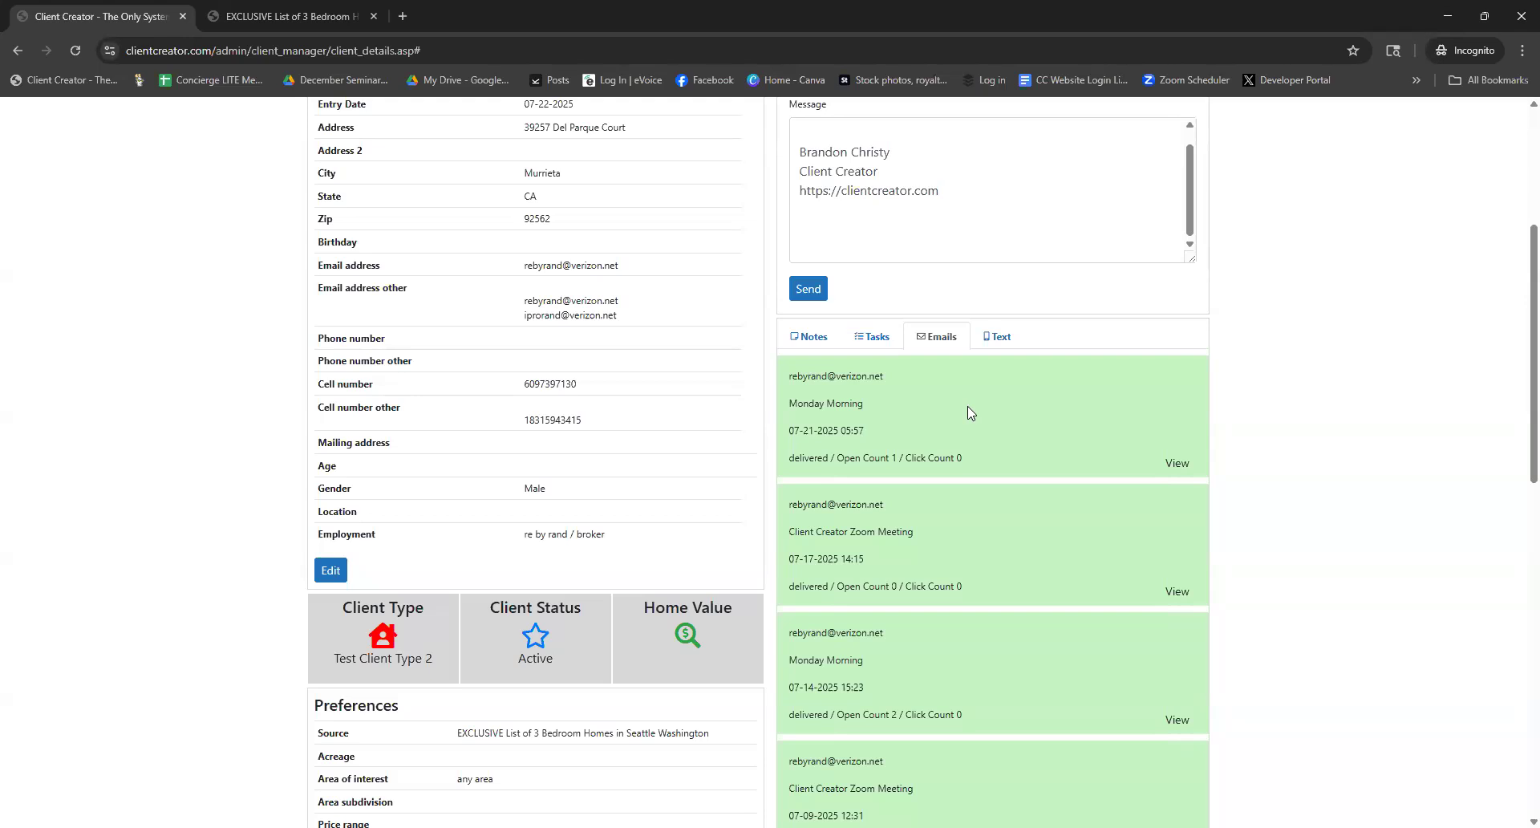
{"action": "scroll", "coordinate": [938, 494], "scroll_direction": "down", "scroll_amount": 3}
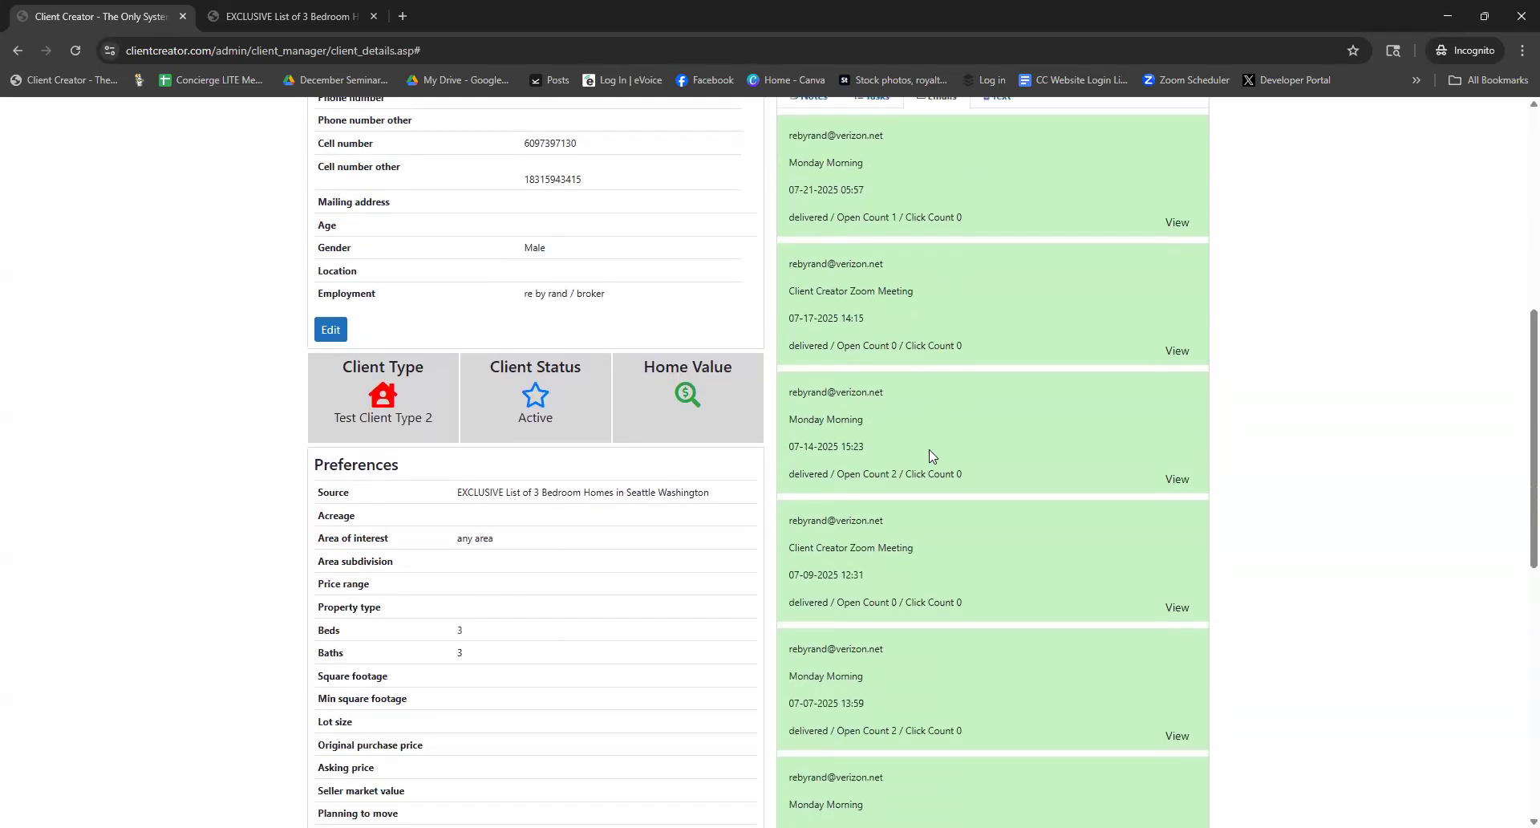
{"action": "scroll", "coordinate": [932, 455], "scroll_direction": "down", "scroll_amount": 2}
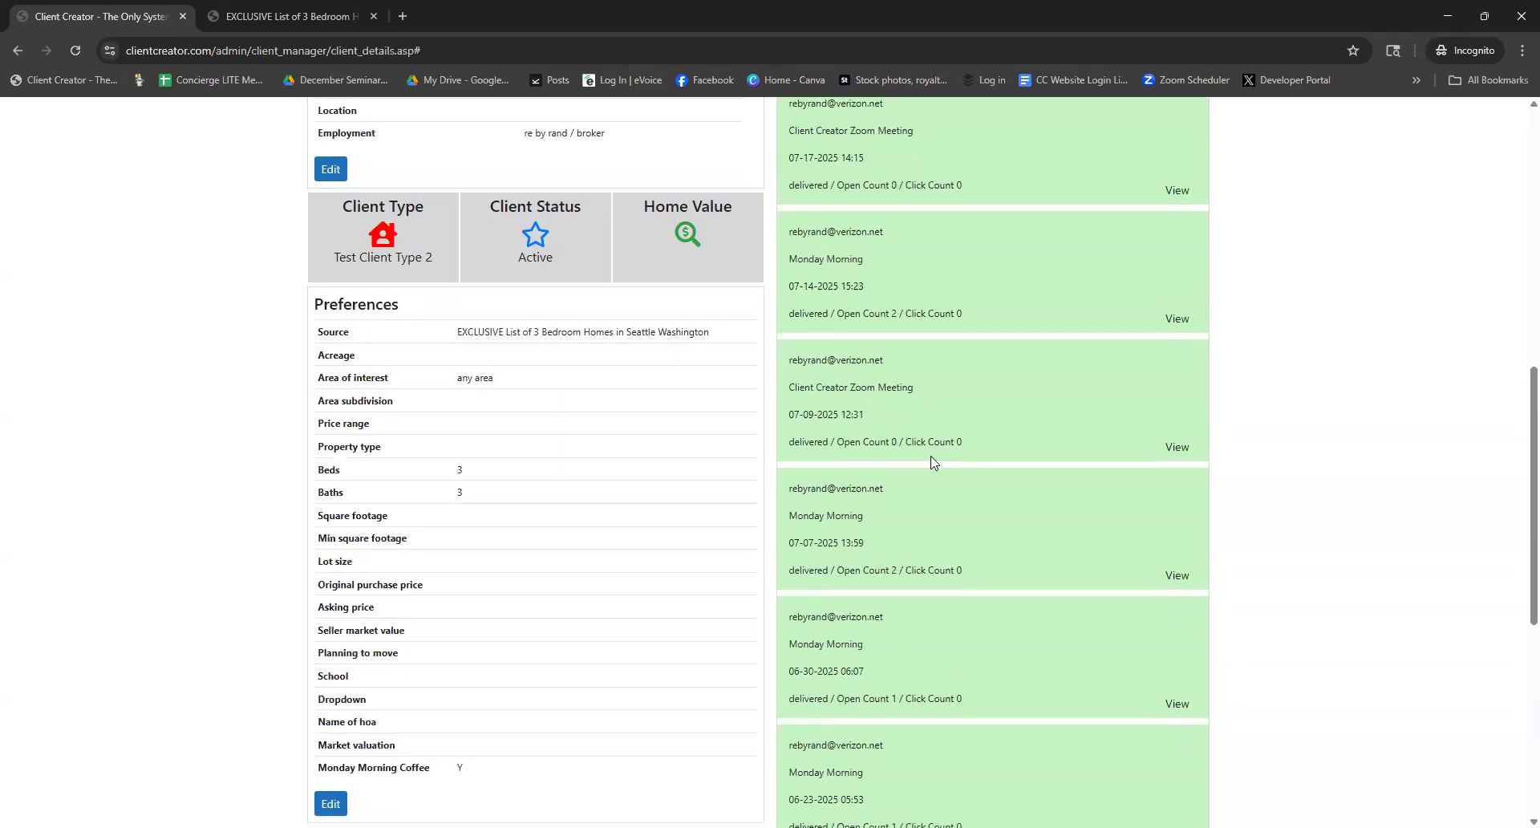
{"action": "scroll", "coordinate": [930, 455], "scroll_direction": "up", "scroll_amount": 5}
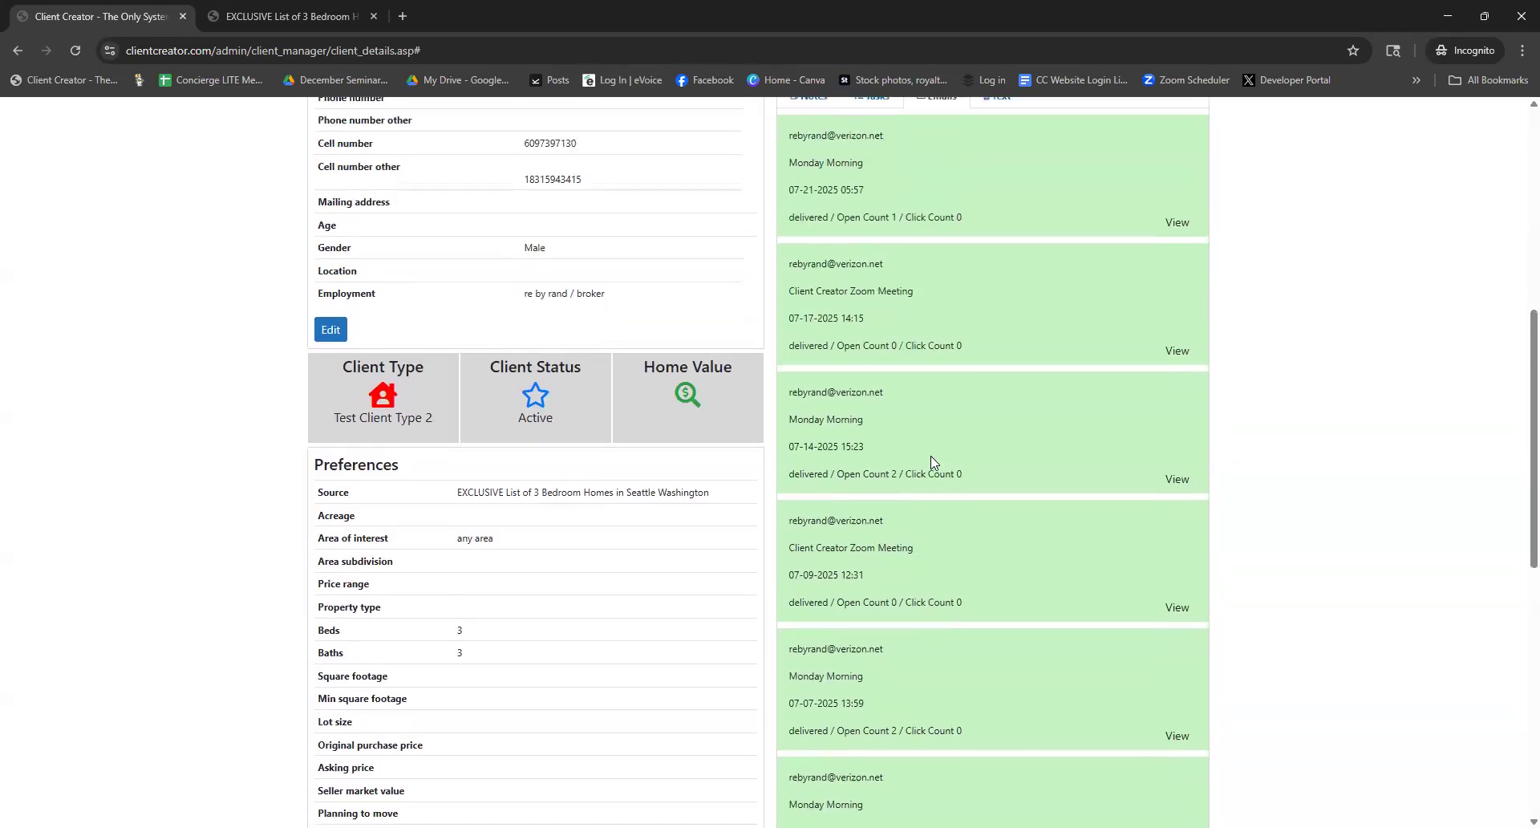
{"action": "scroll", "coordinate": [930, 463], "scroll_direction": "up", "scroll_amount": 1}
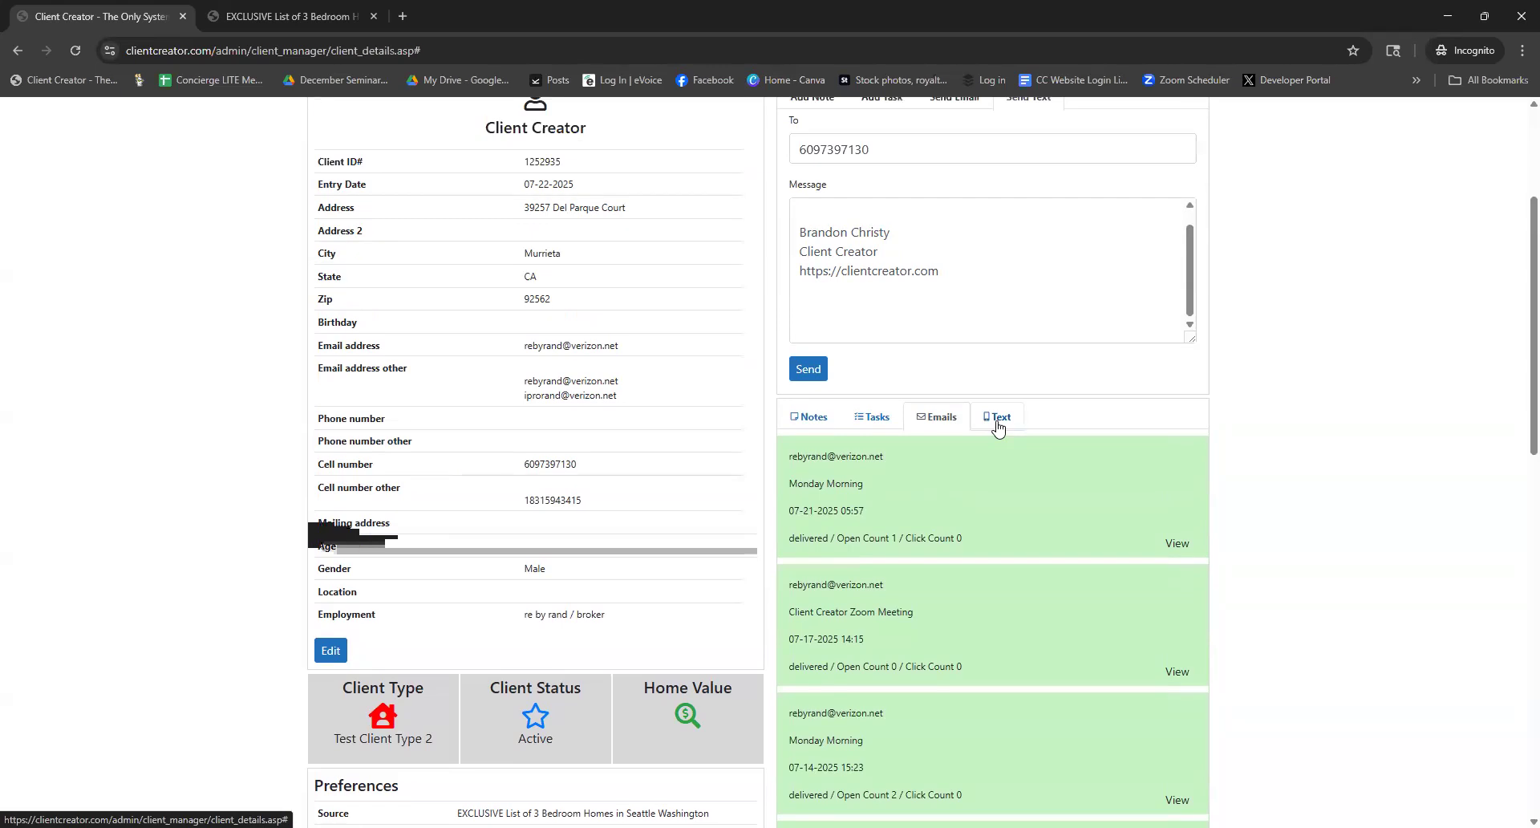
Show the Text history and scroll through the delivered and received 07-22-2025 lead-alert and access-code texts
{"action": "left_click", "coordinate": [997, 423]}
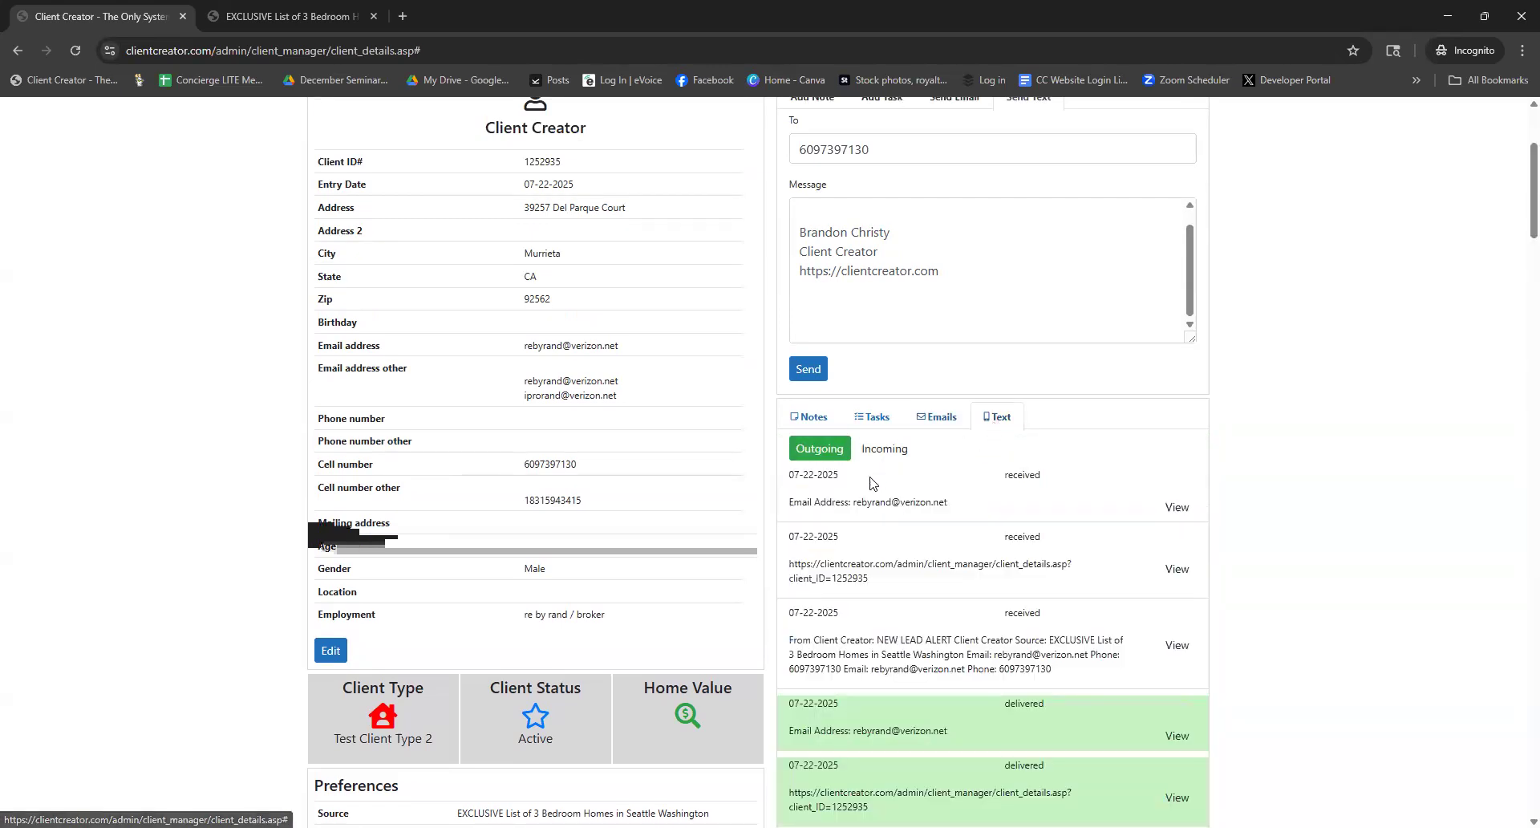
{"action": "scroll", "coordinate": [887, 526], "scroll_direction": "up", "scroll_amount": 1}
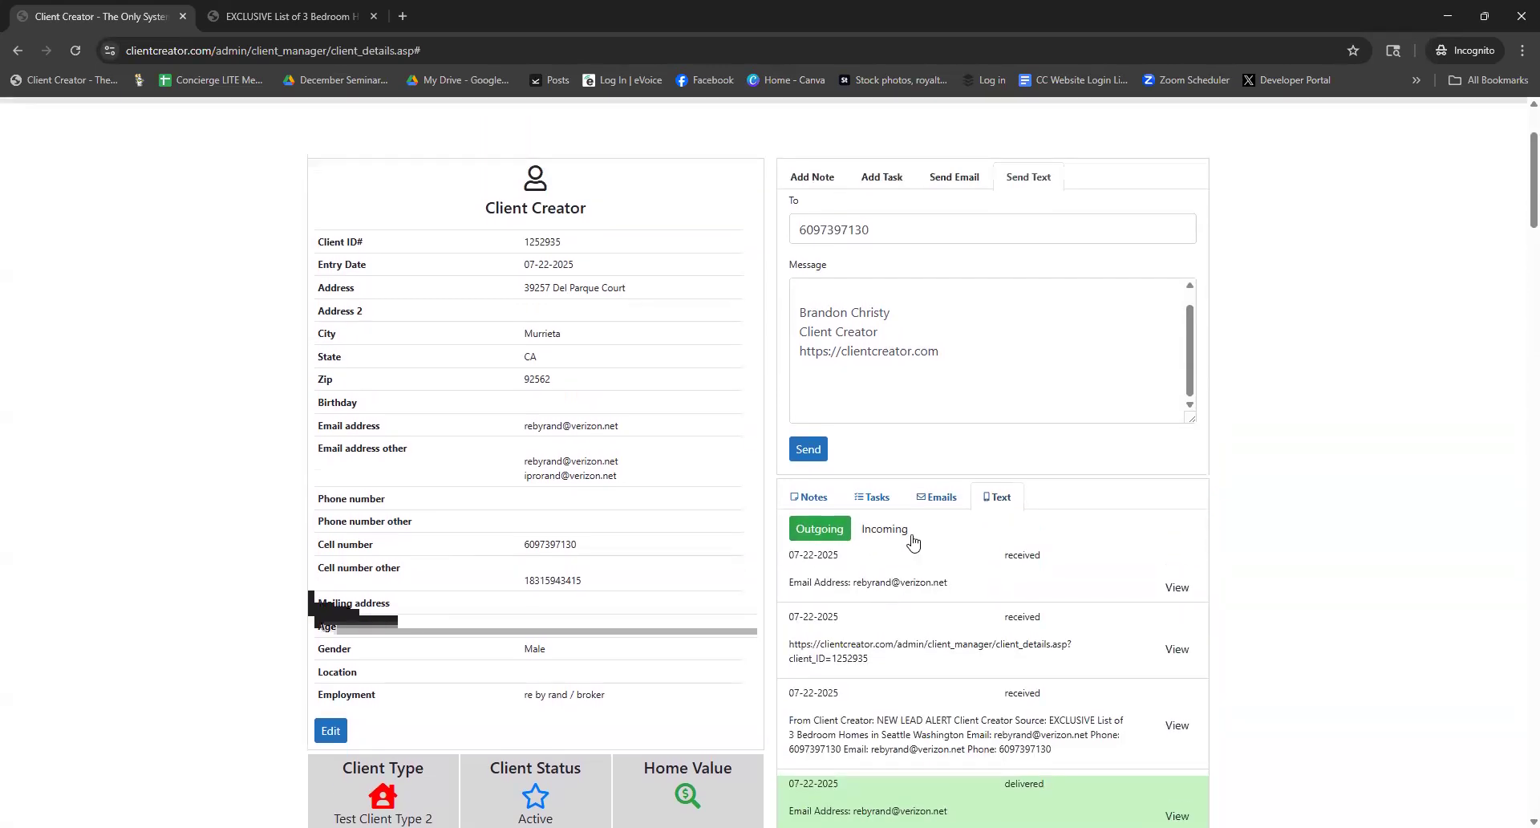
{"action": "scroll", "coordinate": [887, 531], "scroll_direction": "down", "scroll_amount": 1}
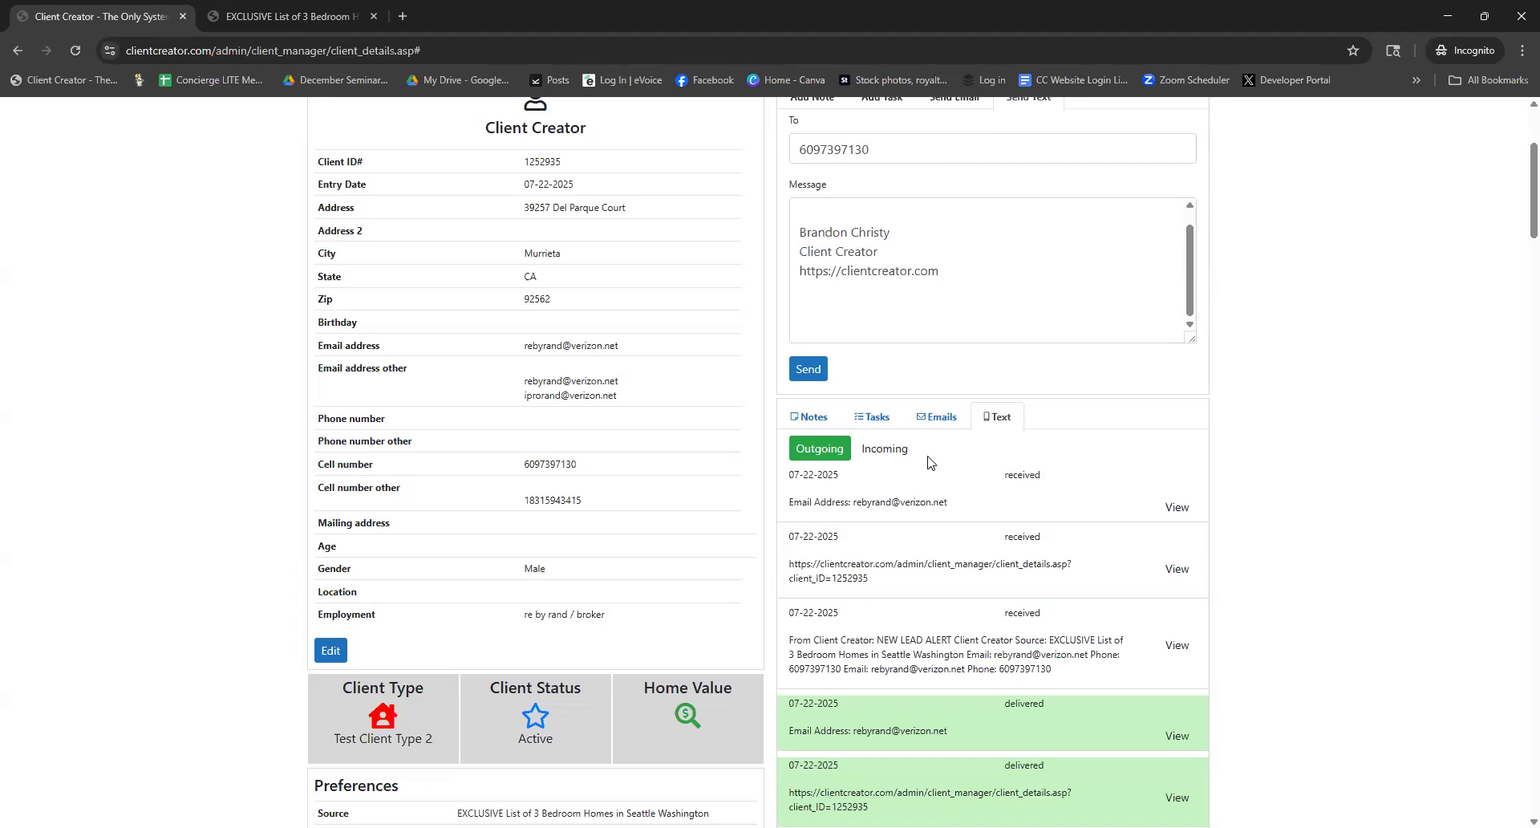
{"action": "scroll", "coordinate": [882, 461], "scroll_direction": "down", "scroll_amount": 2}
{"action": "scroll", "coordinate": [930, 465], "scroll_direction": "up", "scroll_amount": 1}
{"action": "scroll", "coordinate": [955, 396], "scroll_direction": "down", "scroll_amount": 1}
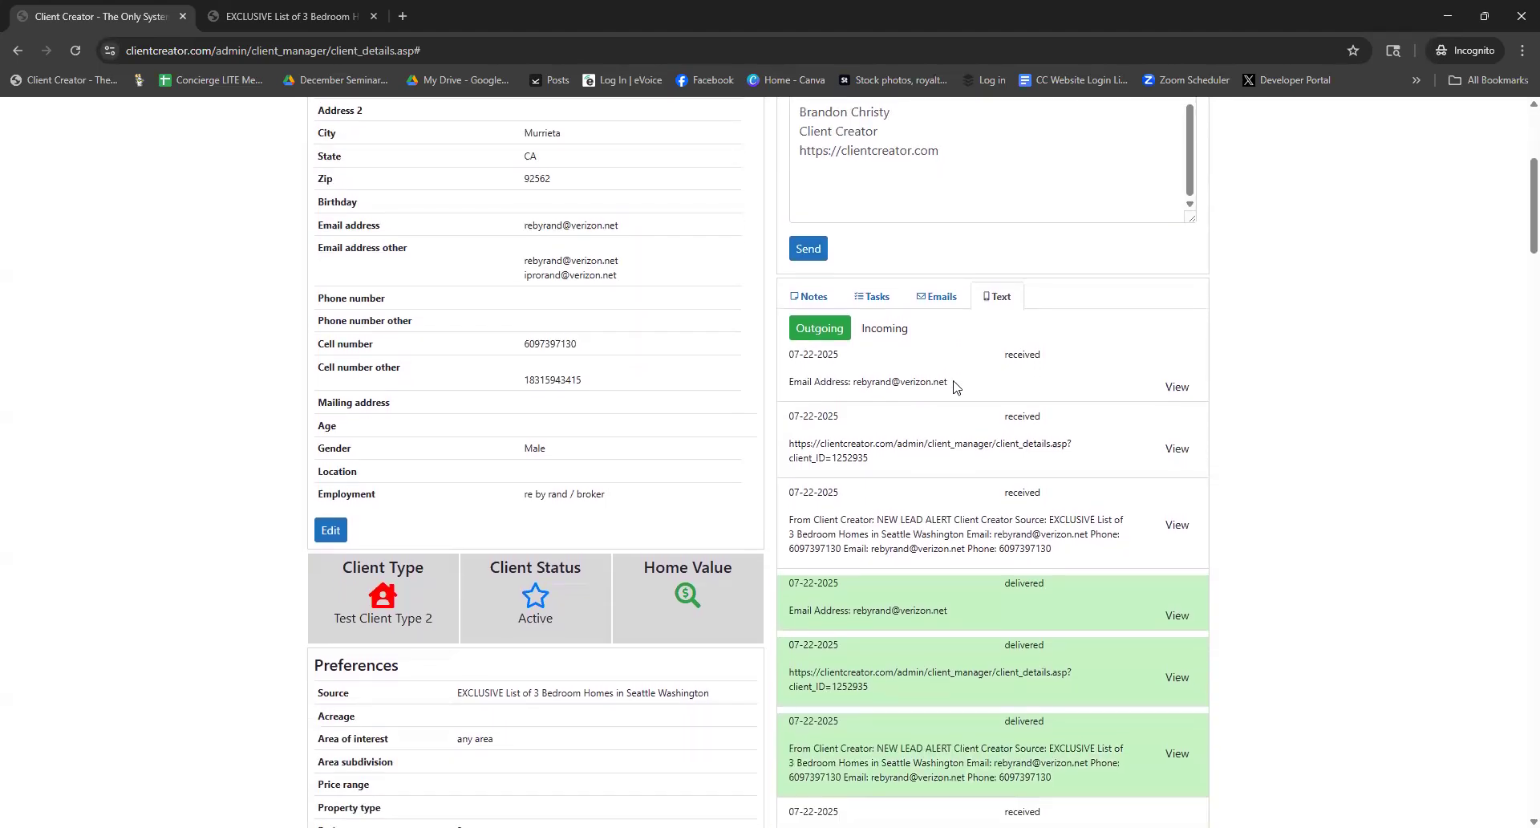
{"action": "scroll", "coordinate": [928, 308], "scroll_direction": "up", "scroll_amount": 1}
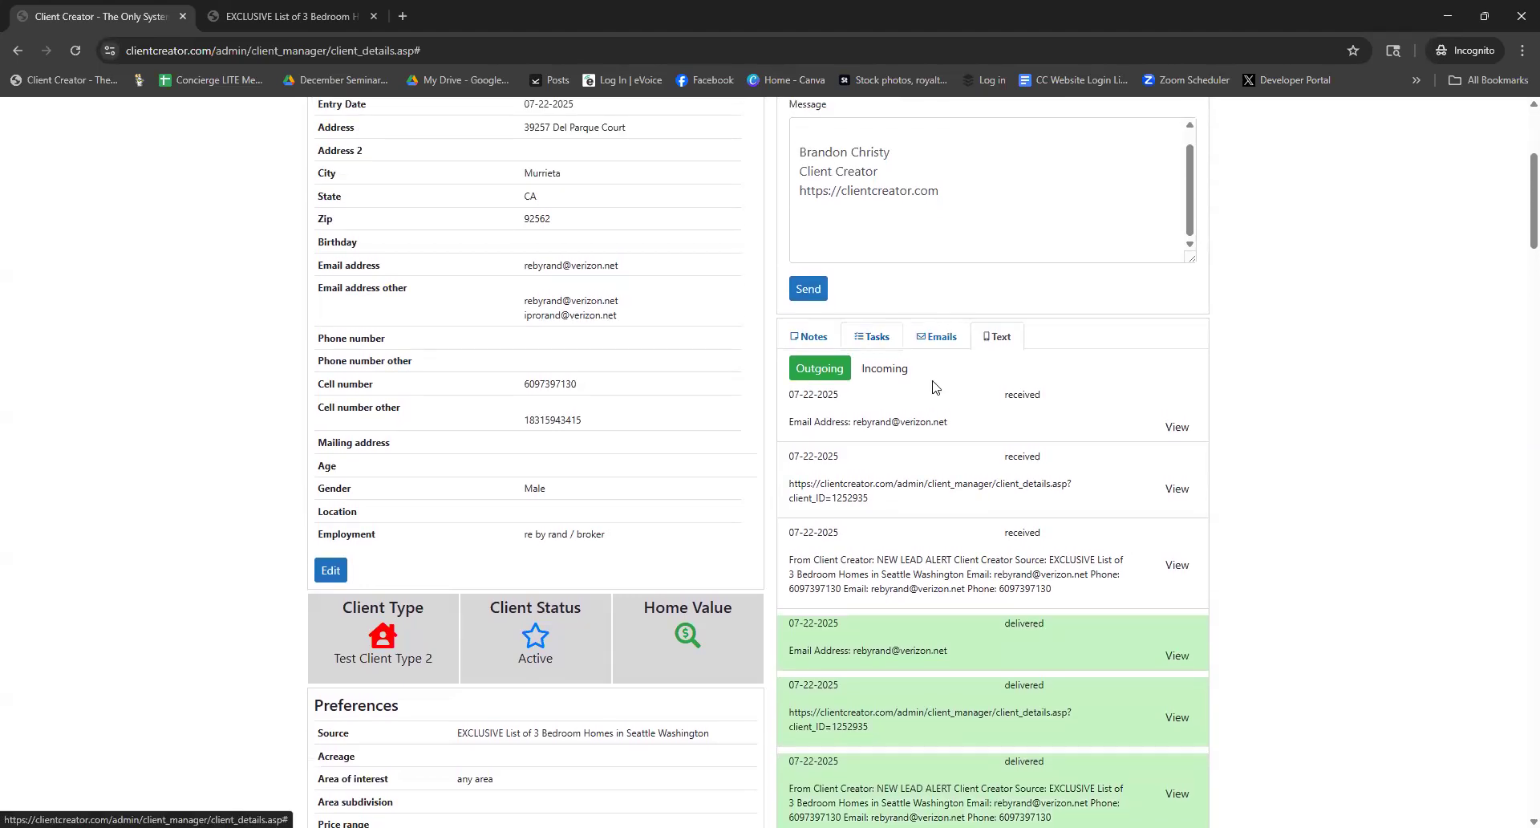
{"action": "scroll", "coordinate": [934, 386], "scroll_direction": "down", "scroll_amount": 5}
{"action": "scroll", "coordinate": [932, 386], "scroll_direction": "down", "scroll_amount": 1}
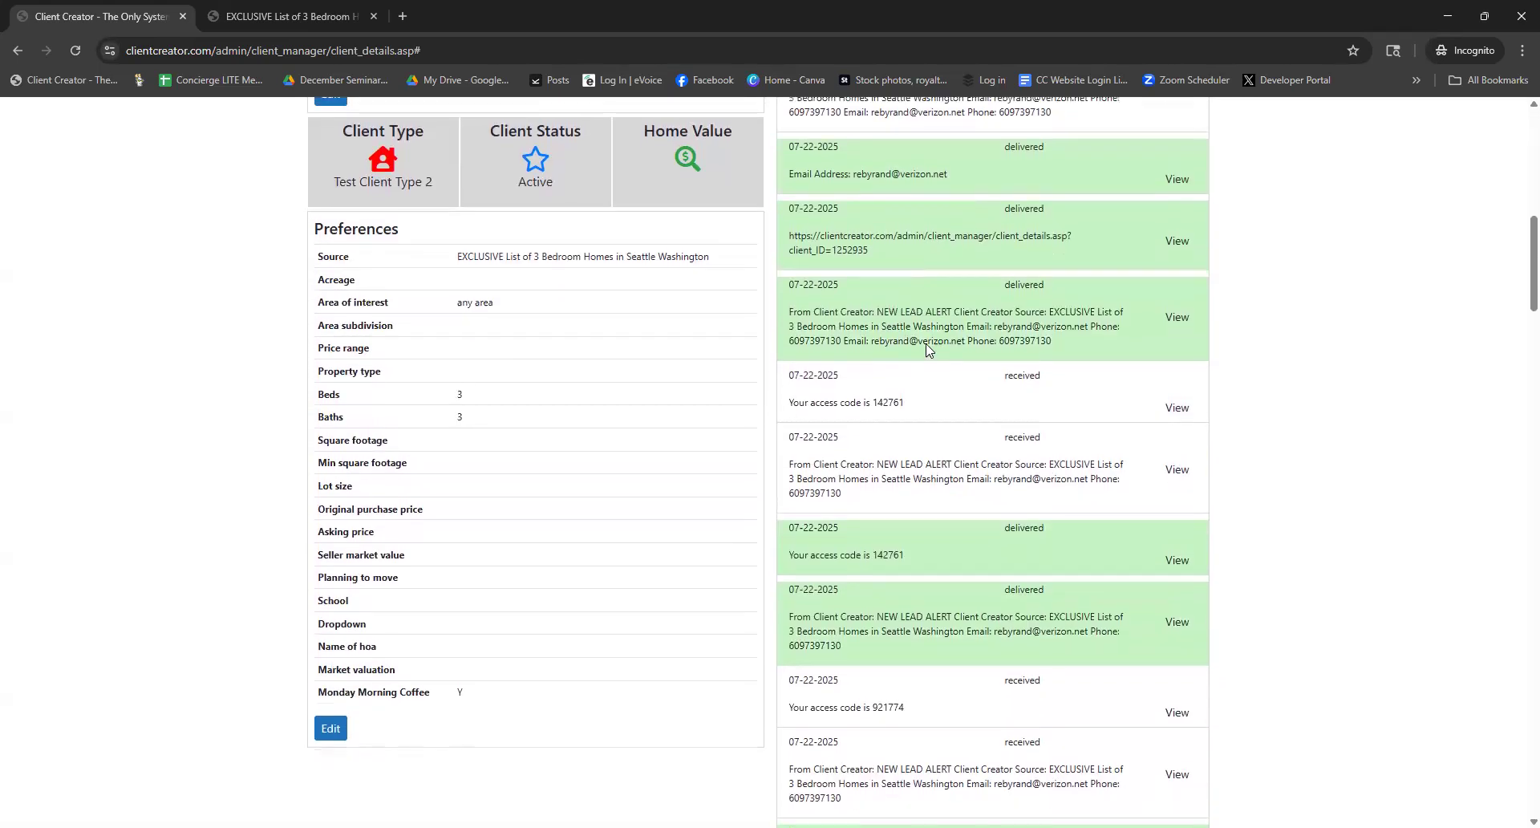
{"action": "scroll", "coordinate": [932, 386], "scroll_direction": "up", "scroll_amount": 6}
Show the lead's notes, including the phone-call note
{"action": "left_click", "coordinate": [811, 339]}
{"action": "scroll", "coordinate": [927, 522], "scroll_direction": "down", "scroll_amount": 2}
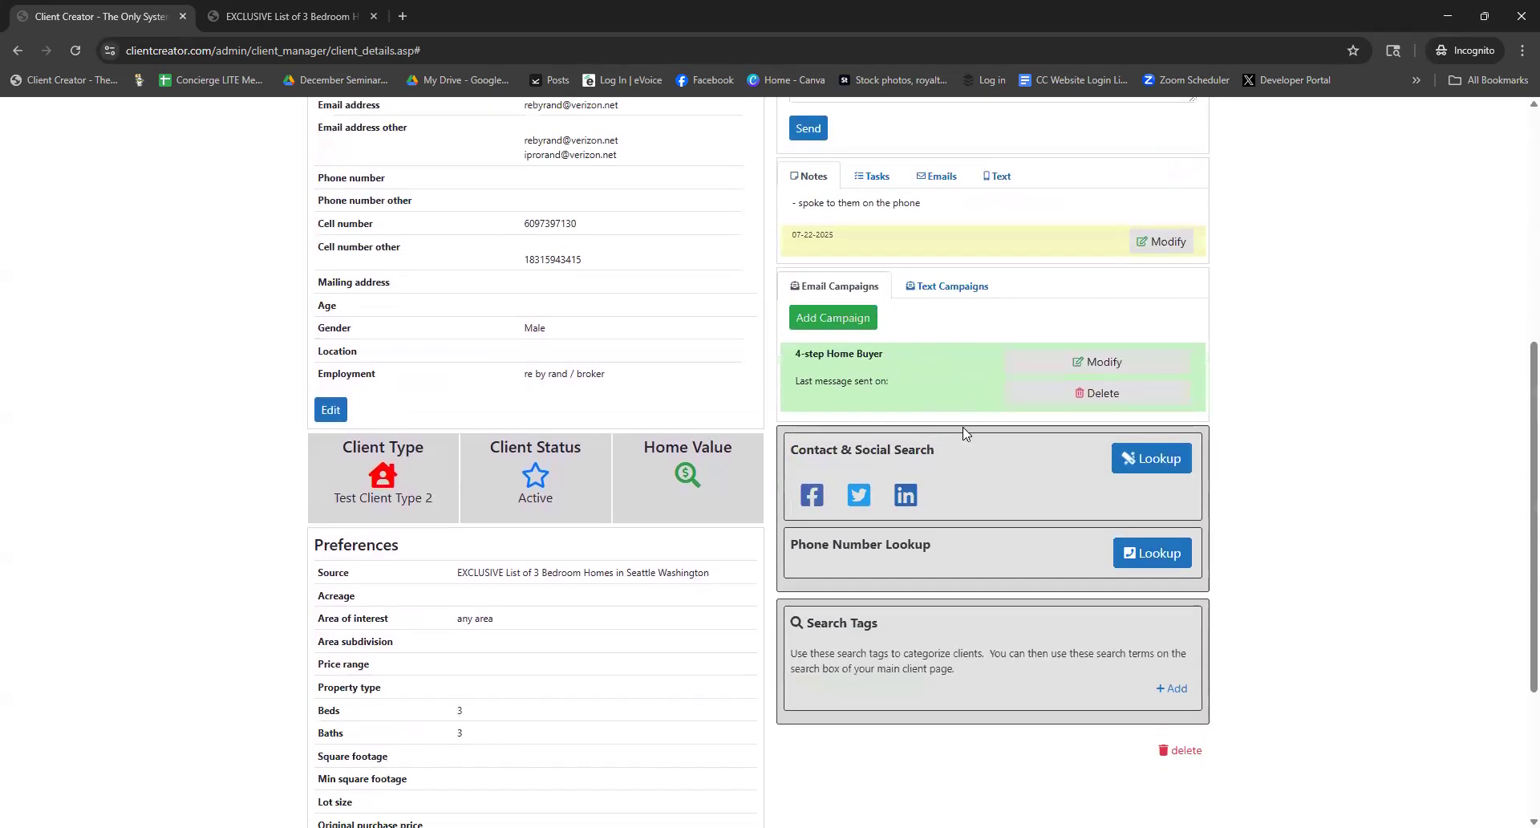
{"action": "scroll", "coordinate": [962, 433], "scroll_direction": "up", "scroll_amount": 1}
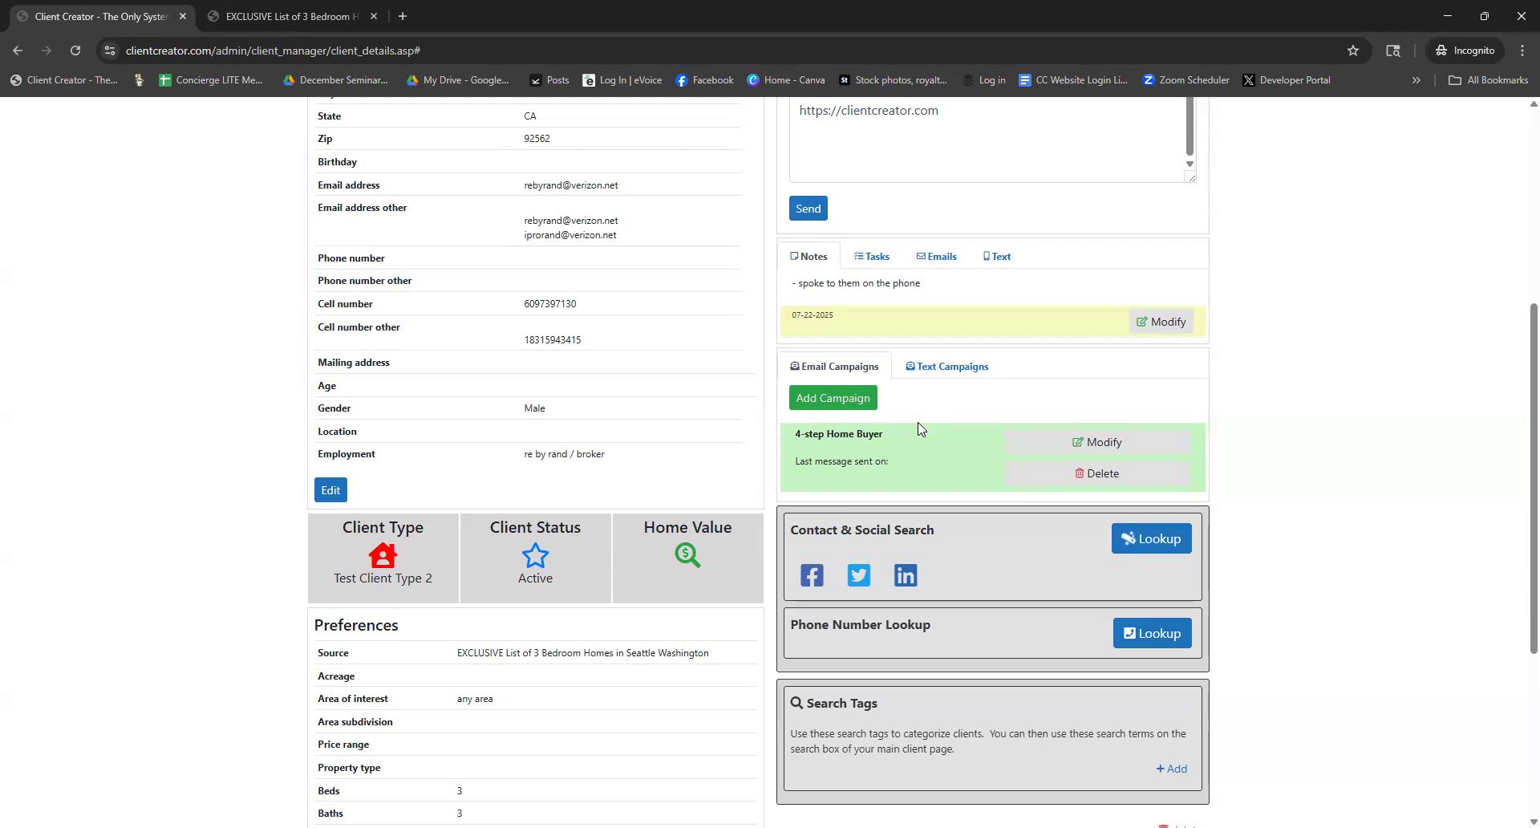
Check the assigned 4-step Home Buyer campaign and its last message sent, then open its message schedule
{"action": "left_click_drag", "start_coordinate": [897, 437], "coordinate": [785, 441]}
{"action": "left_click_drag", "start_coordinate": [915, 463], "coordinate": [794, 464]}
{"action": "left_click", "coordinate": [910, 466]}
{"action": "left_click", "coordinate": [1099, 444]}
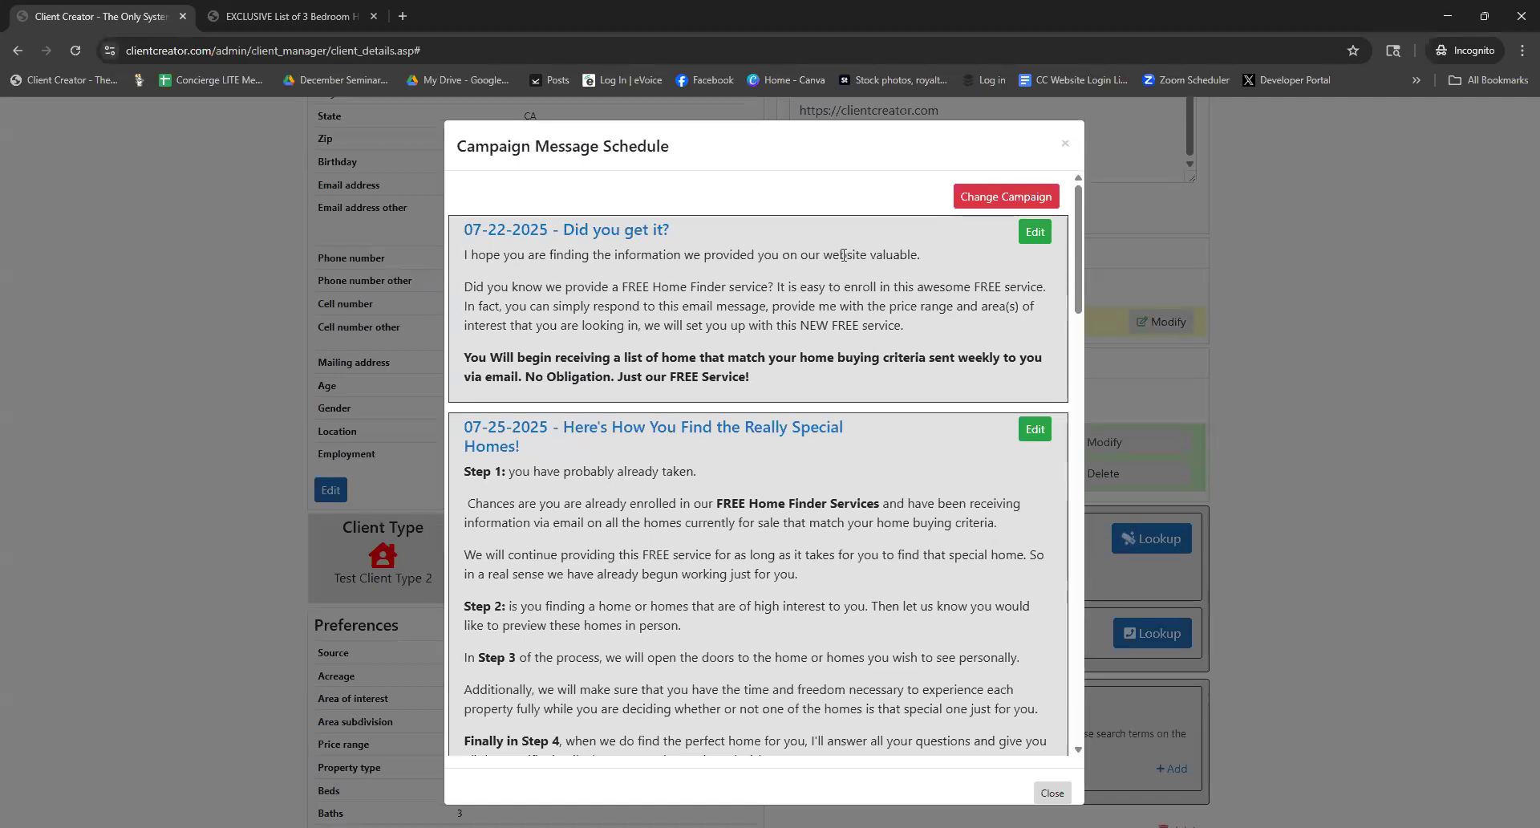
Review the first scheduled emails, from 07-22-2025 'Did you get it?' to the 07-30-2025 heading
{"action": "triple_click", "coordinate": [510, 231]}
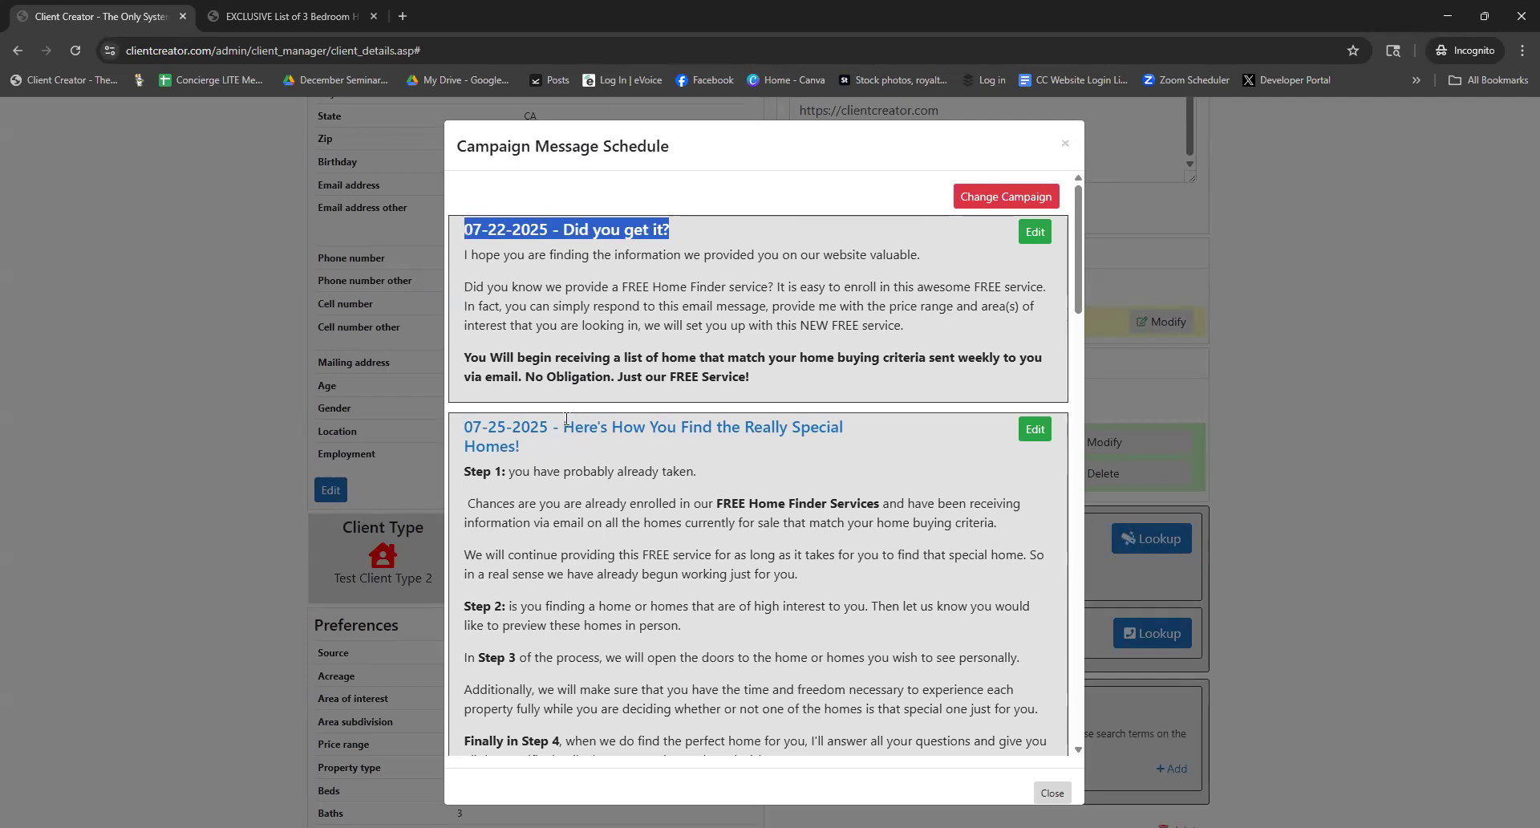
{"action": "left_click", "coordinate": [480, 433]}
{"action": "triple_click", "coordinate": [480, 433]}
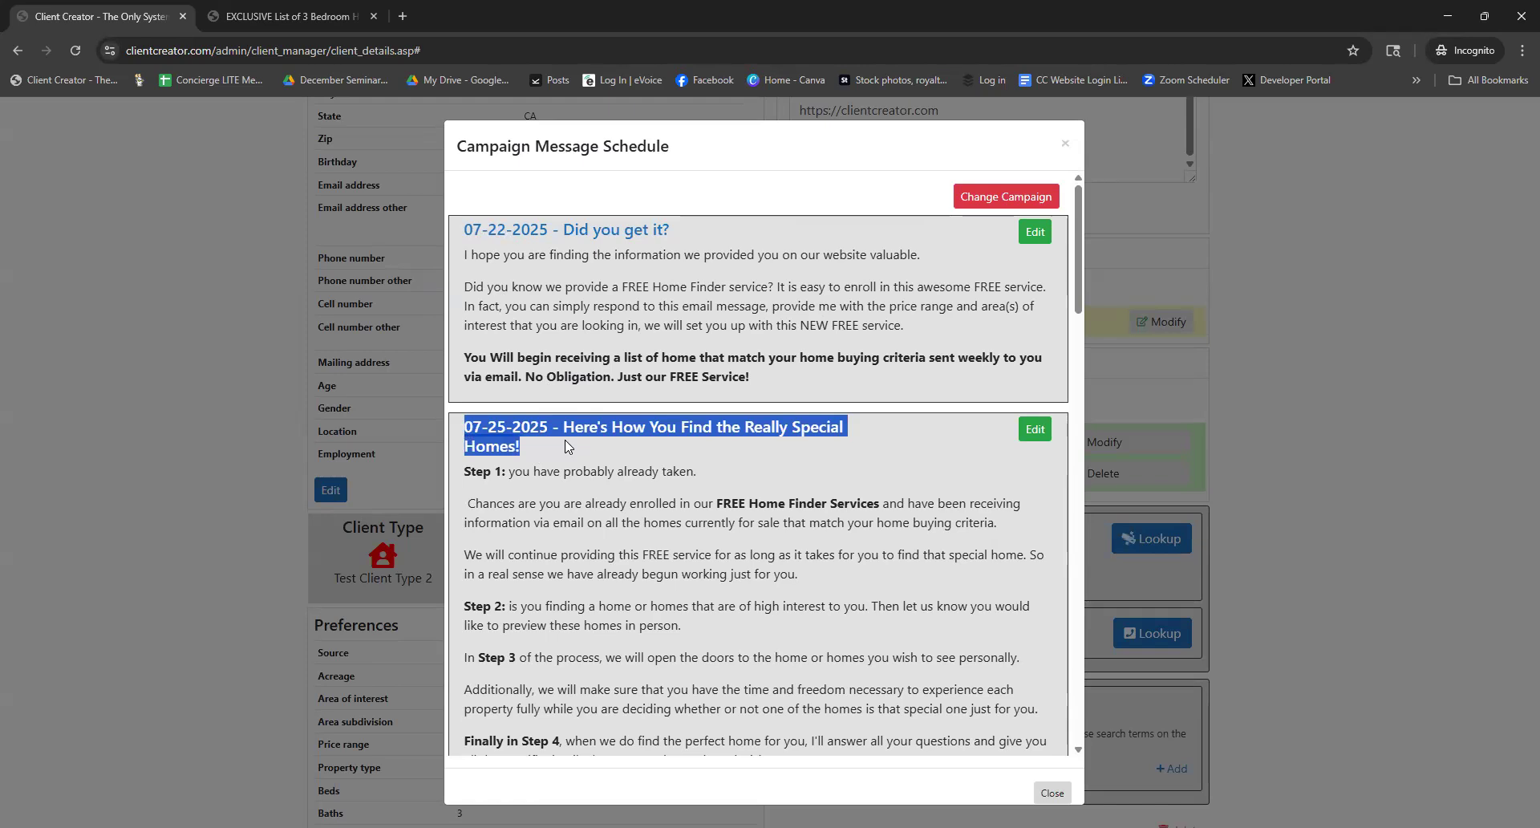
{"action": "scroll", "coordinate": [561, 447], "scroll_direction": "down", "scroll_amount": 7}
{"action": "scroll", "coordinate": [630, 437], "scroll_direction": "down", "scroll_amount": 2}
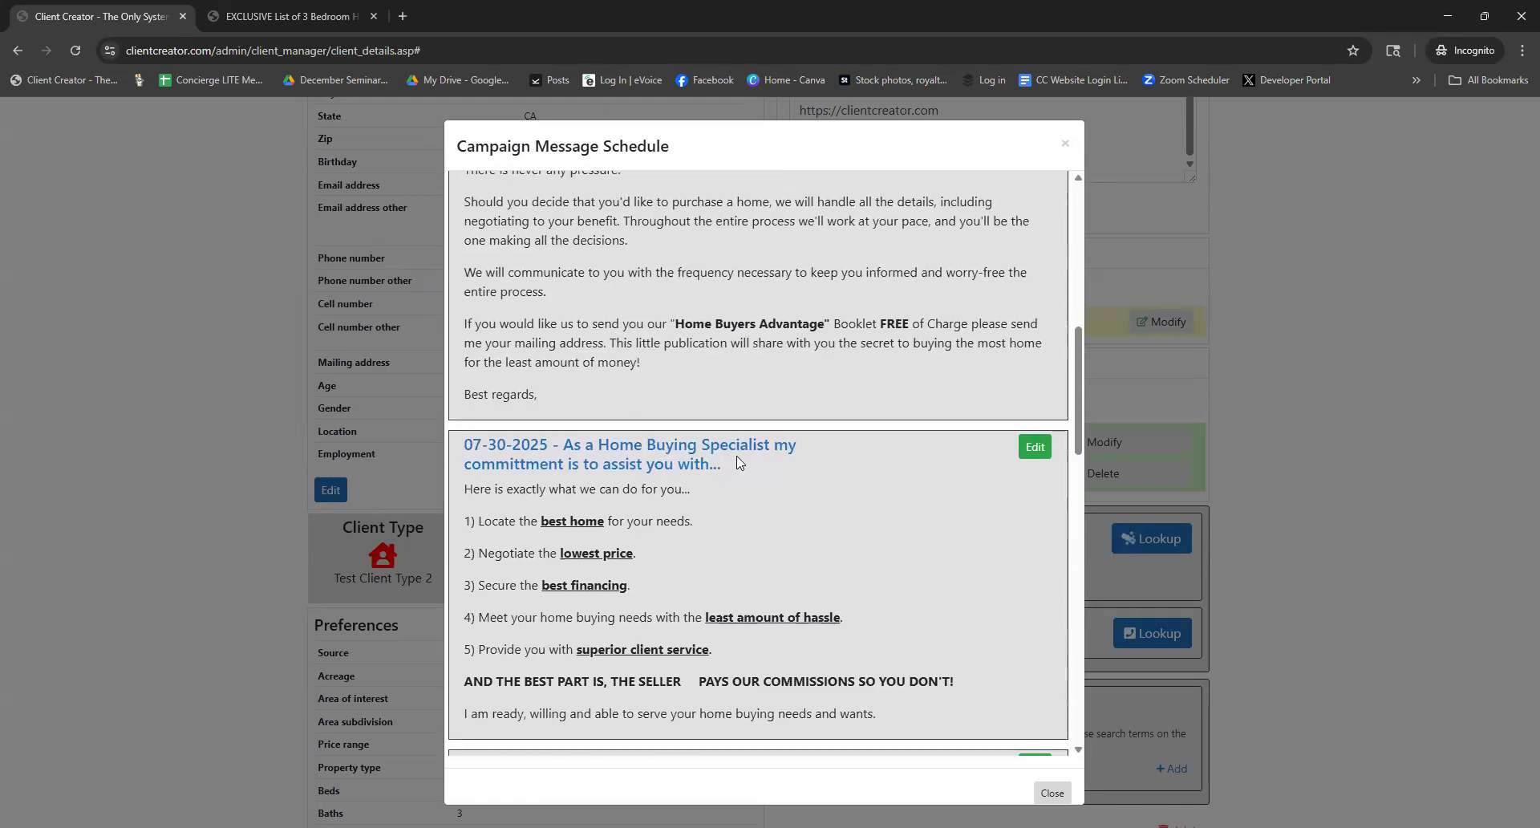
{"action": "scroll", "coordinate": [736, 462], "scroll_direction": "down", "scroll_amount": 1}
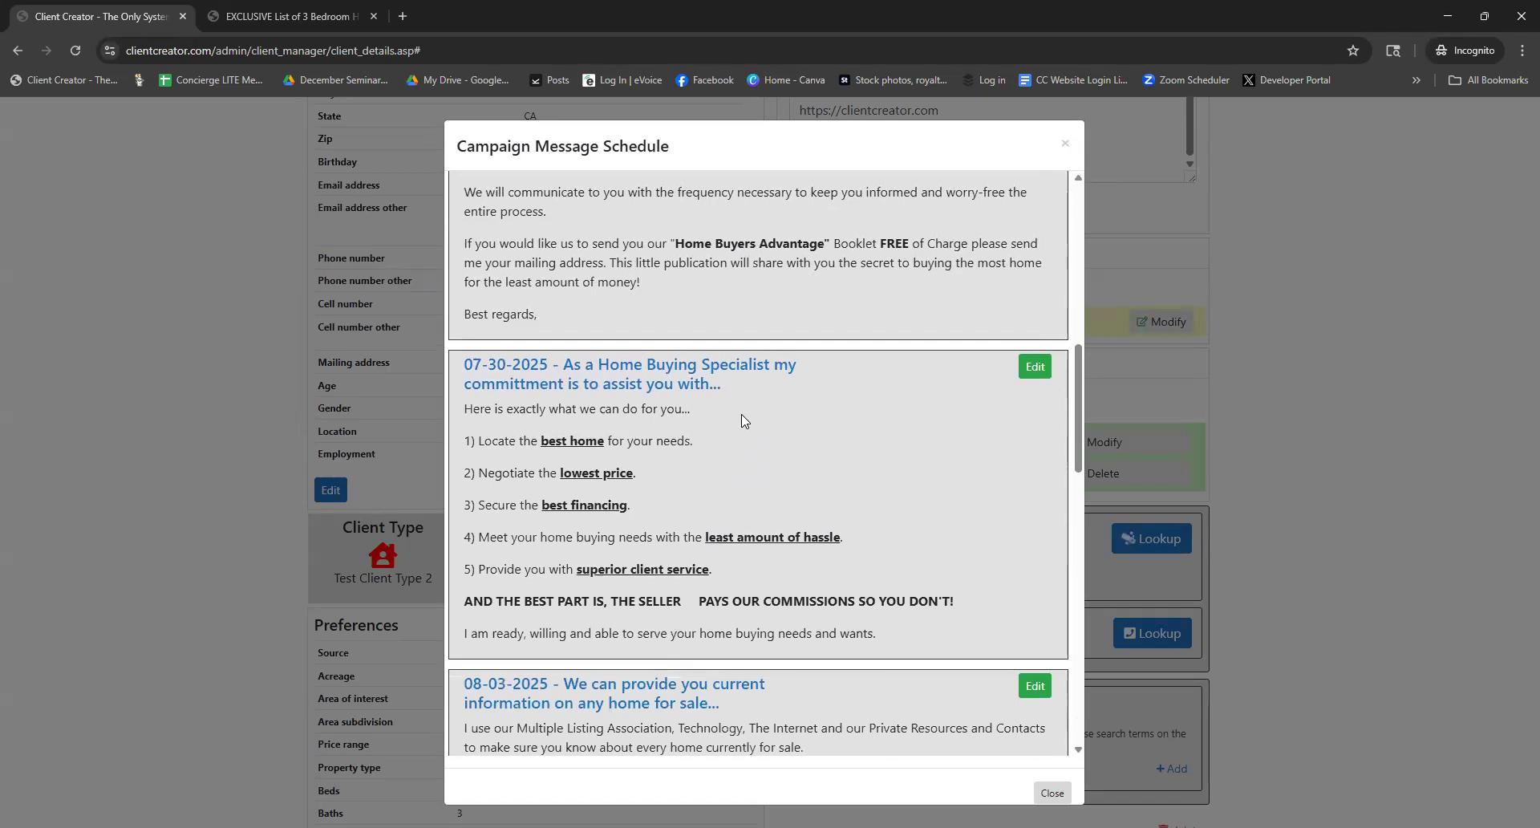
{"action": "left_click_drag", "start_coordinate": [561, 366], "coordinate": [728, 392]}
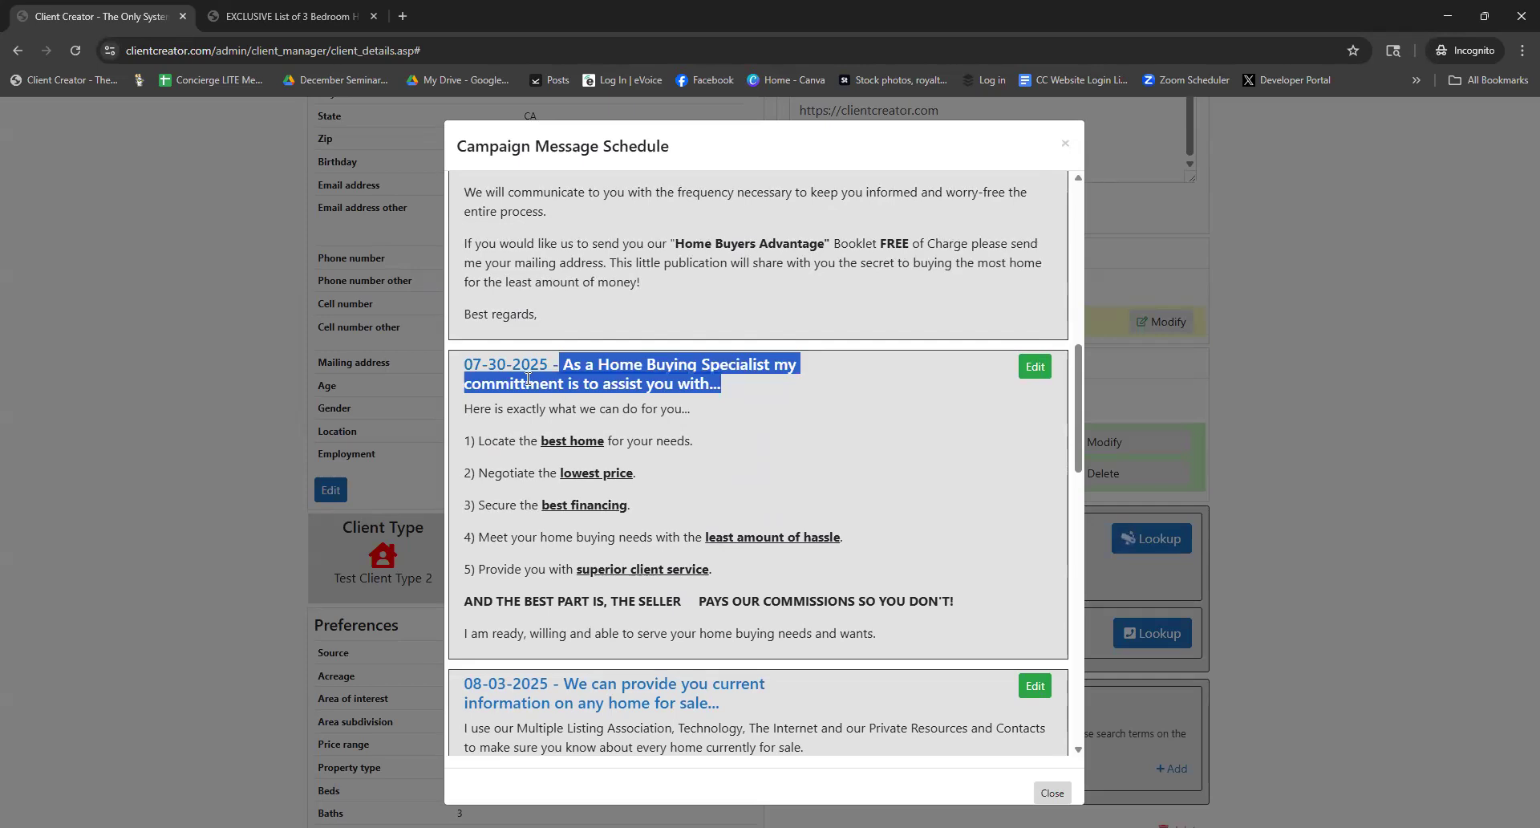
{"action": "left_click_drag", "start_coordinate": [550, 366], "coordinate": [462, 366]}
Read the 07-30-2025 message body and the later emails through 08-14-2025, then return to the top
{"action": "scroll", "coordinate": [726, 421], "scroll_direction": "down", "scroll_amount": 1}
{"action": "scroll", "coordinate": [726, 421], "scroll_direction": "down", "scroll_amount": 1}
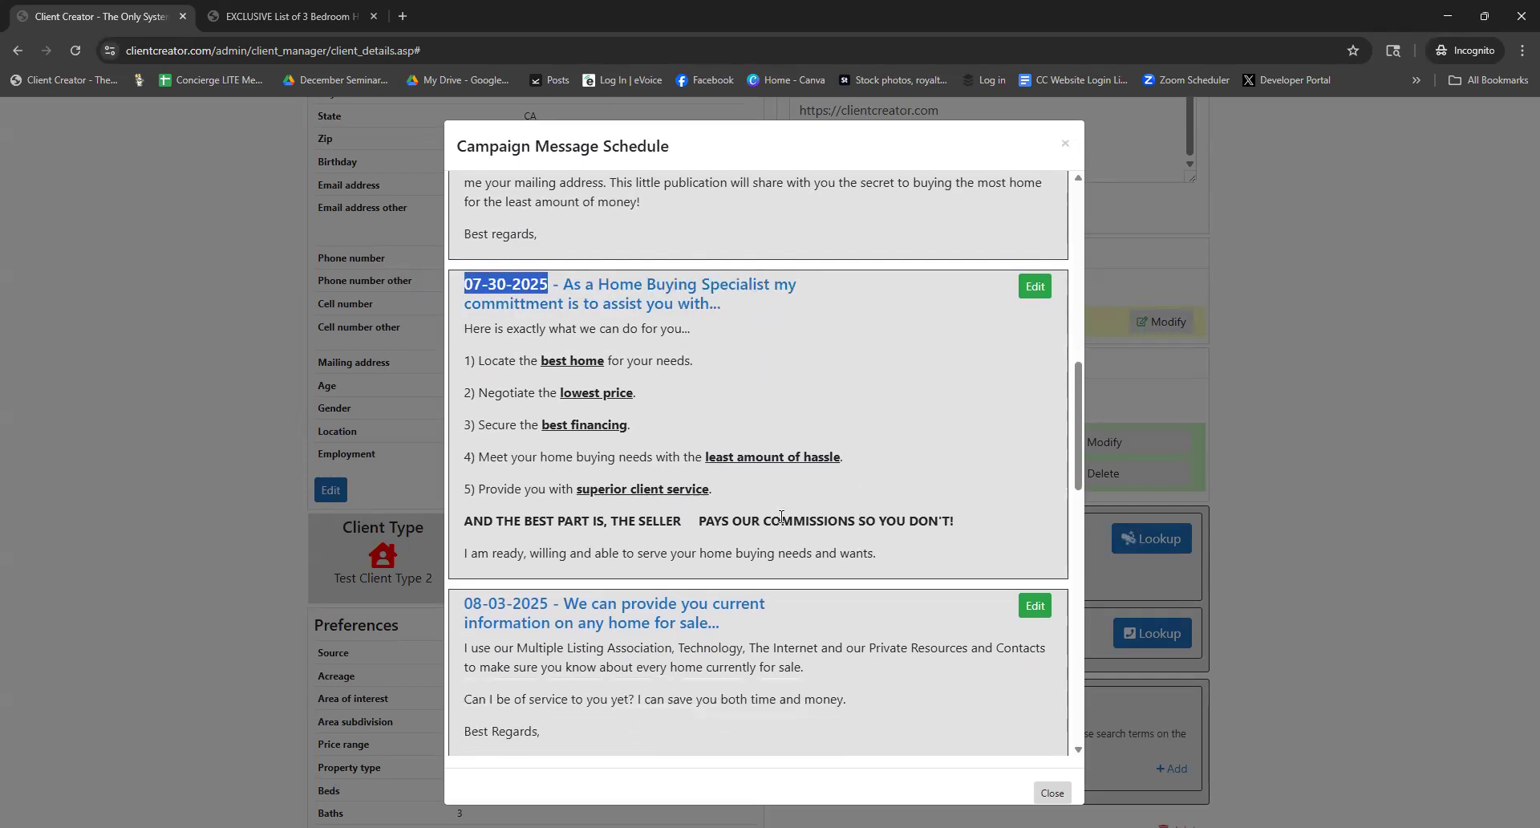
{"action": "left_click_drag", "start_coordinate": [464, 327], "coordinate": [927, 552]}
{"action": "scroll", "coordinate": [927, 552], "scroll_direction": "down", "scroll_amount": 3}
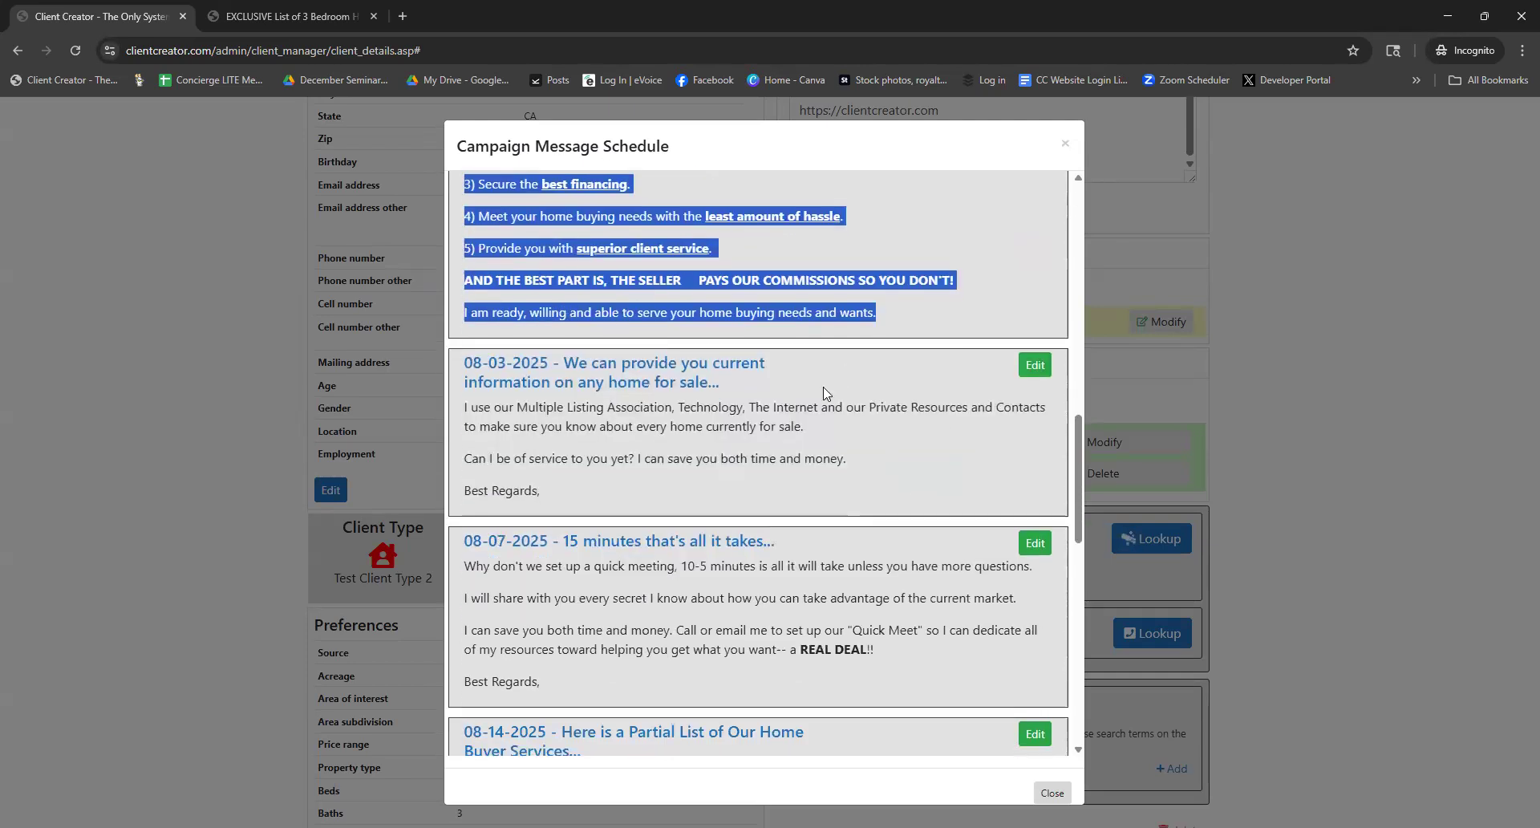
{"action": "scroll", "coordinate": [806, 385], "scroll_direction": "down", "scroll_amount": 4}
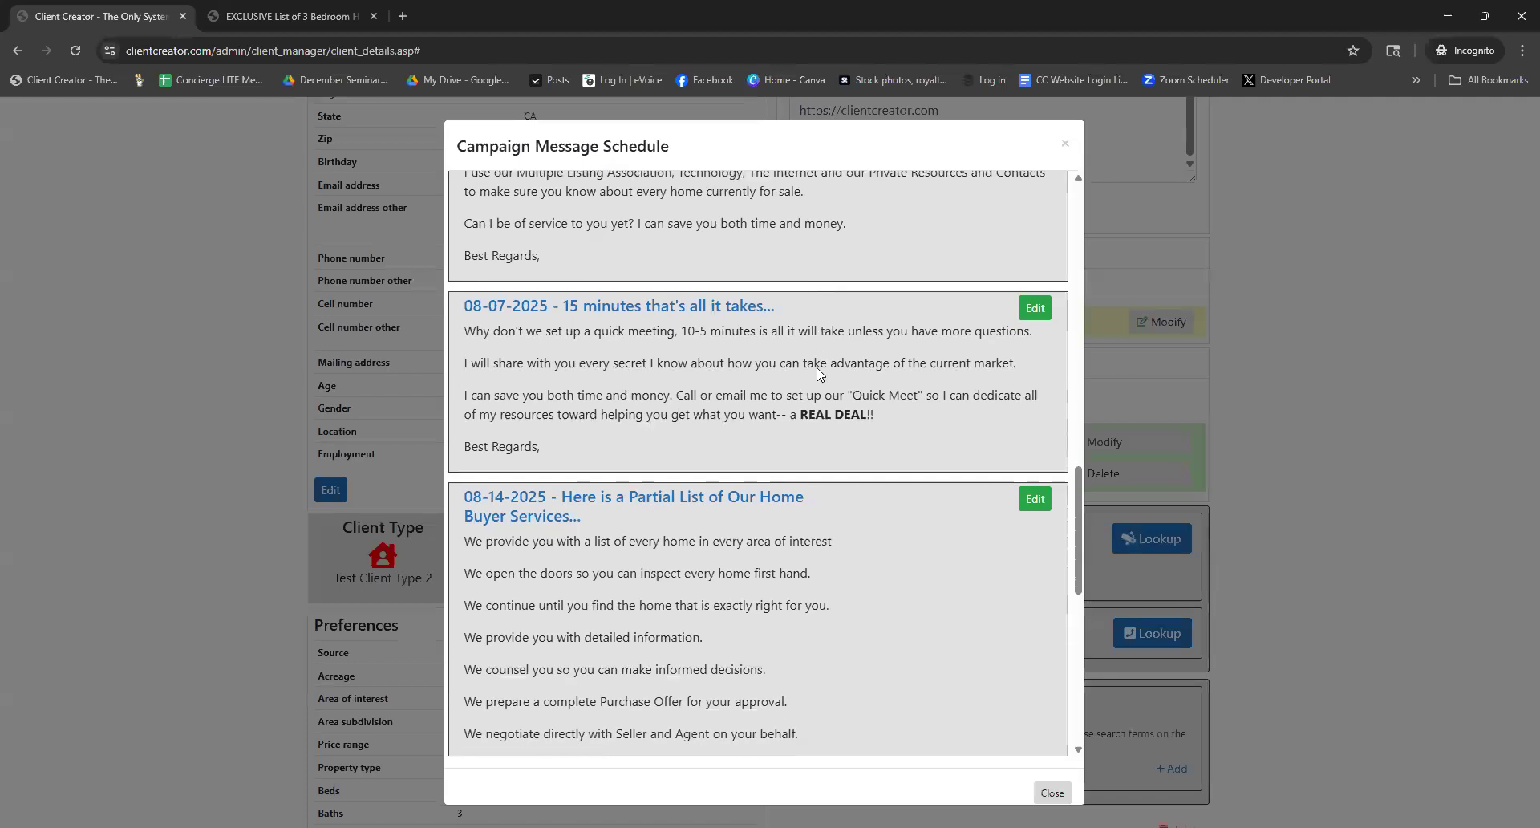
{"action": "scroll", "coordinate": [818, 373], "scroll_direction": "down", "scroll_amount": 7}
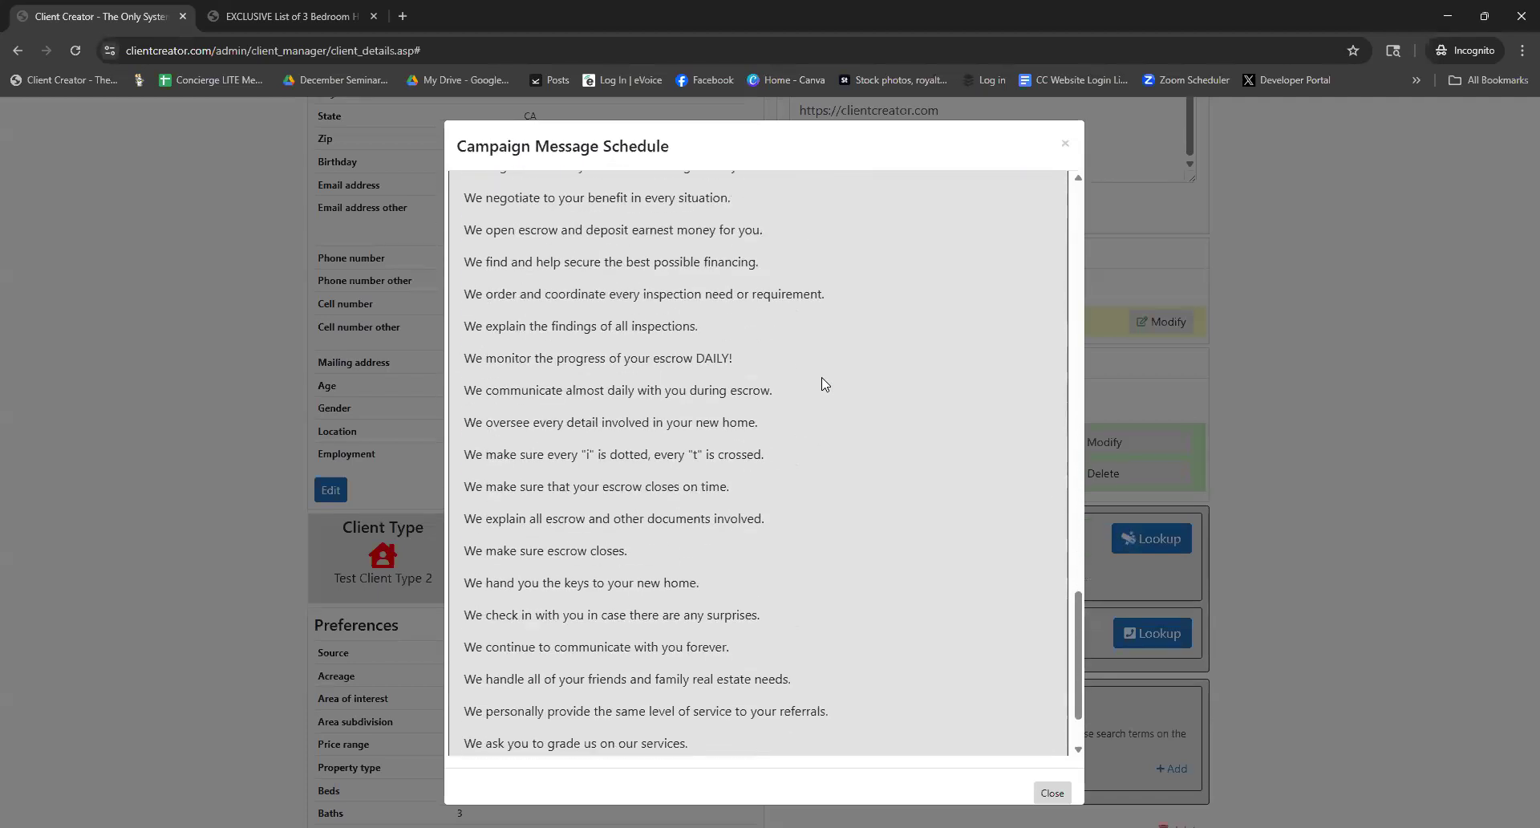
{"action": "scroll", "coordinate": [825, 391], "scroll_direction": "up", "scroll_amount": 8}
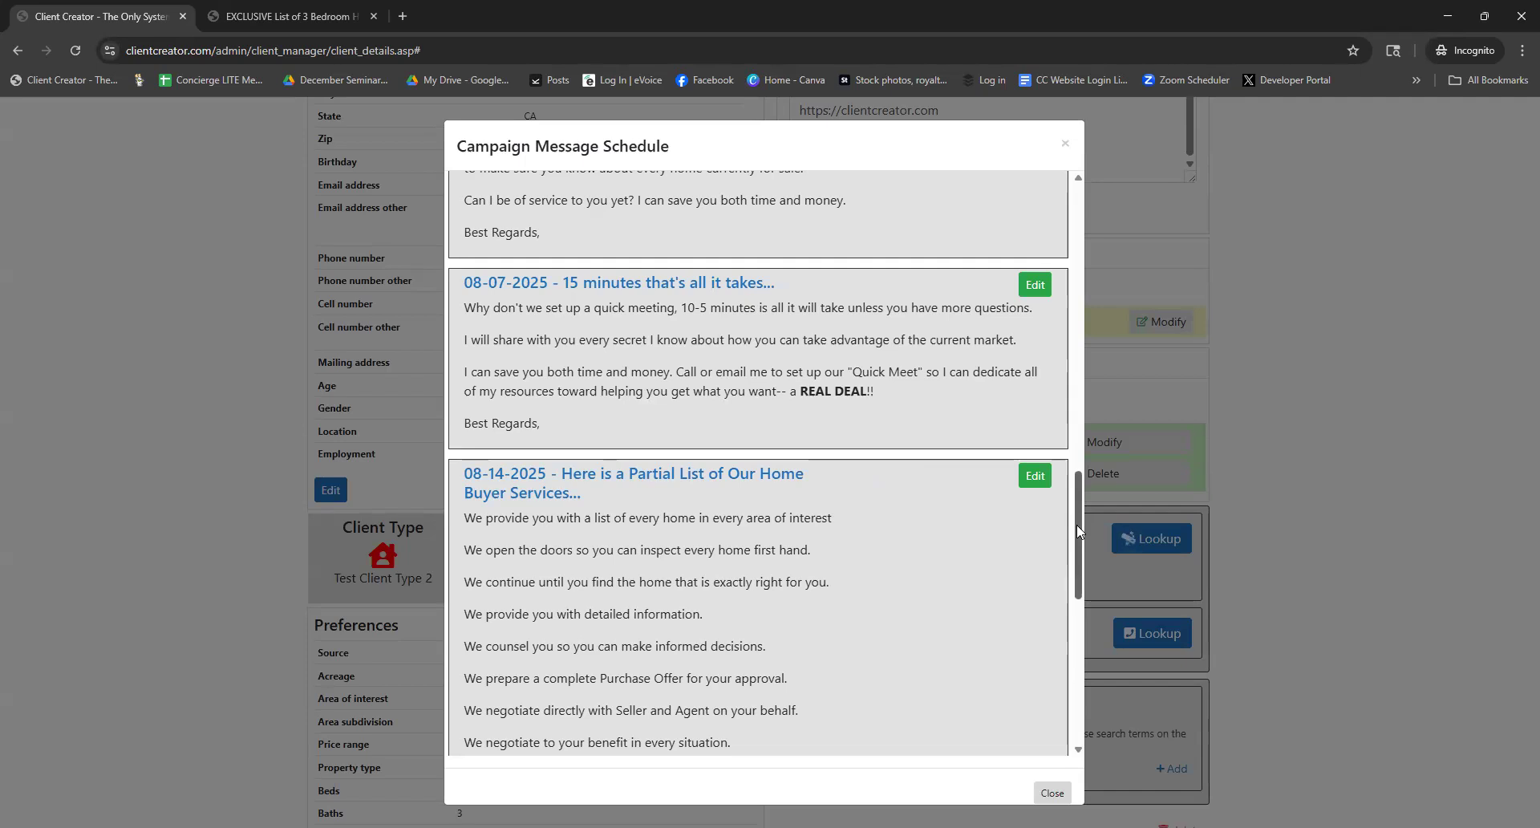
{"action": "left_click_drag", "start_coordinate": [1076, 525], "coordinate": [1088, 197]}
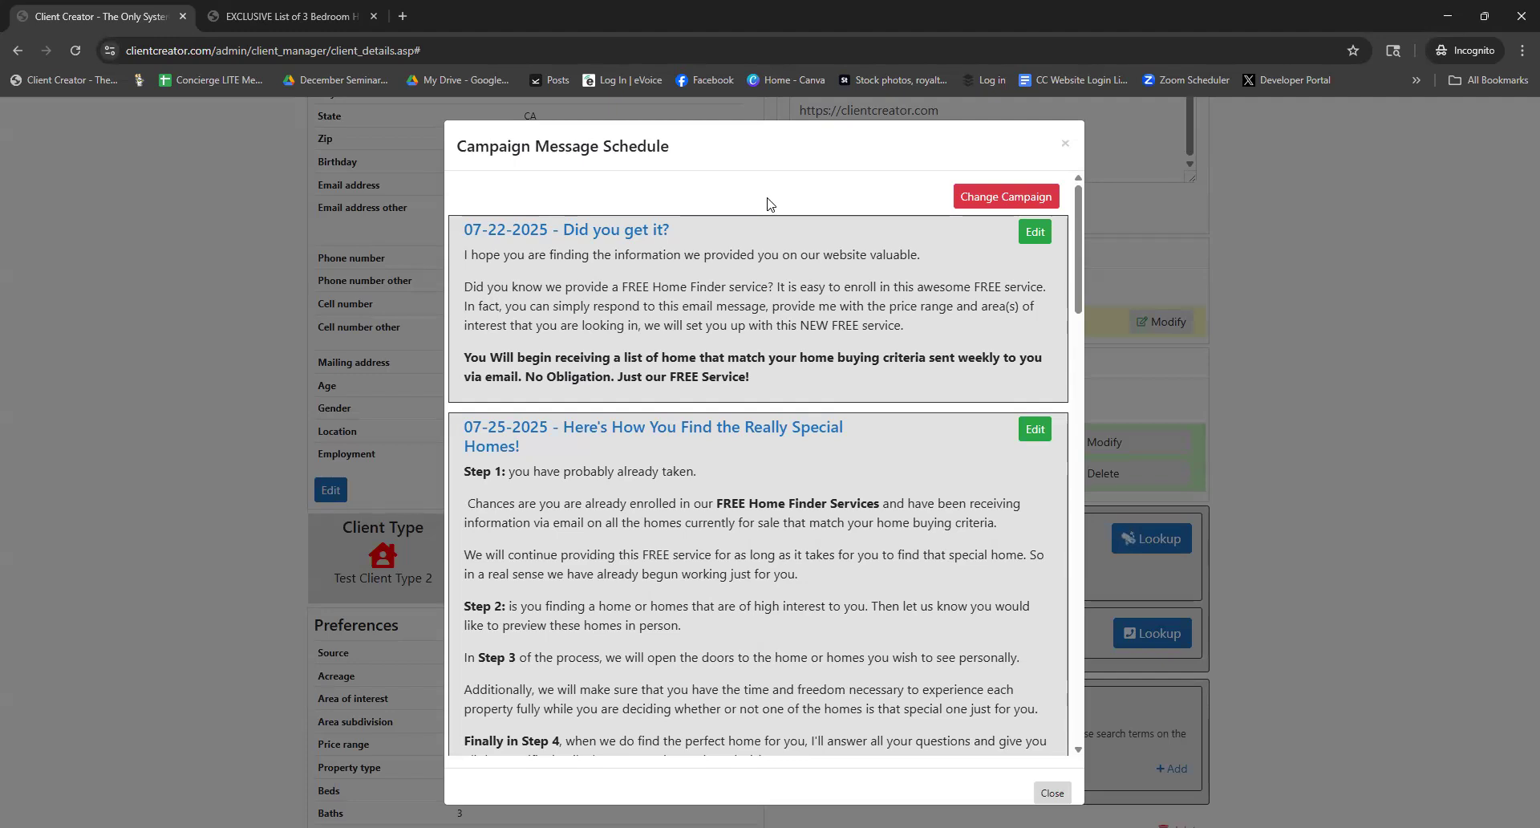
Close the Home Buyer campaign's message schedule to get back to the client record
{"action": "left_click", "coordinate": [1063, 145]}
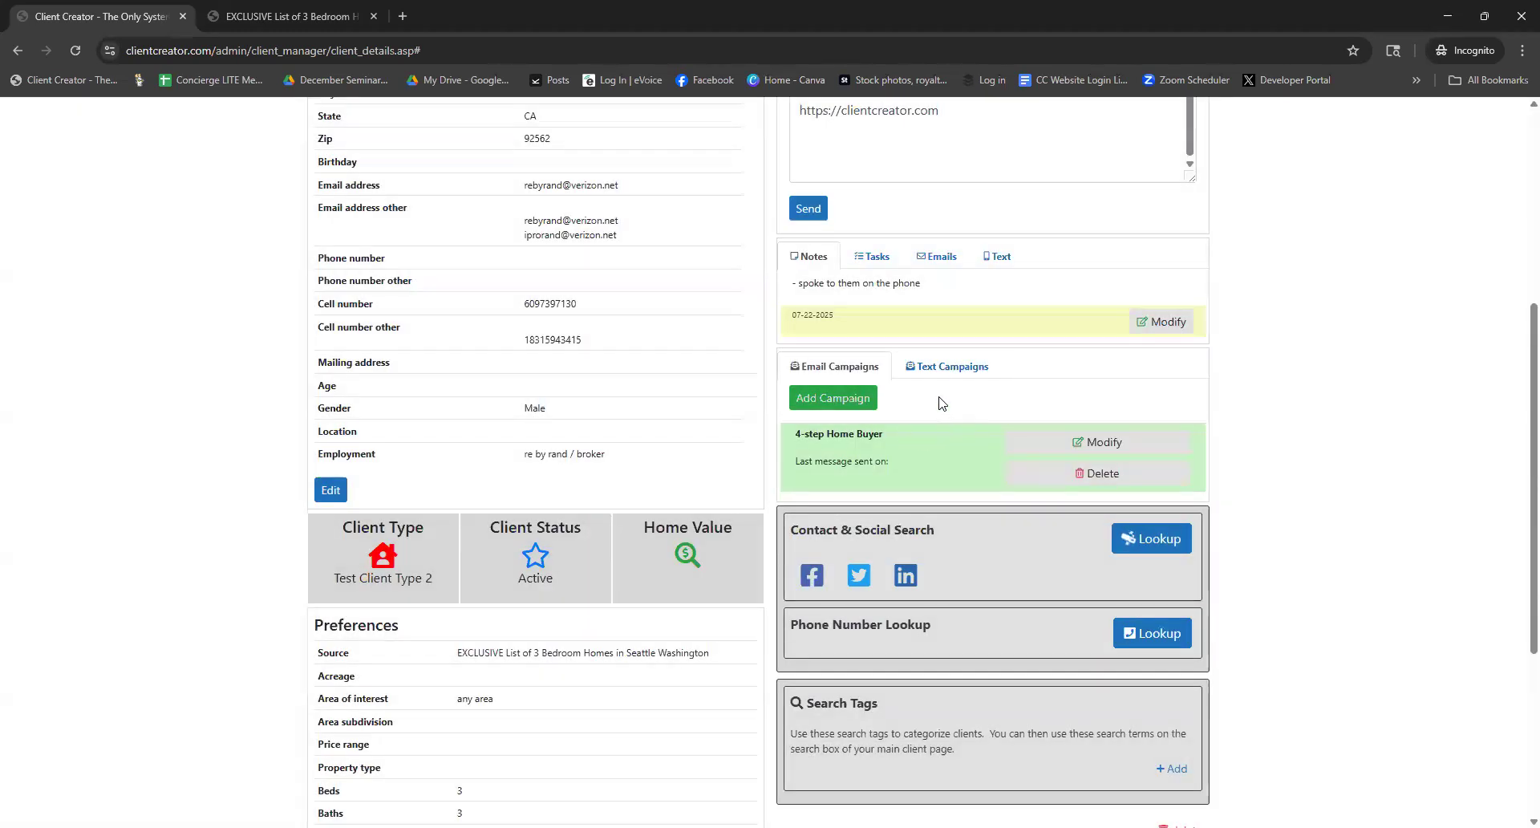
Switch to Text Campaigns and open the Buyer FREE List of Homes message schedule
{"action": "left_click", "coordinate": [939, 370]}
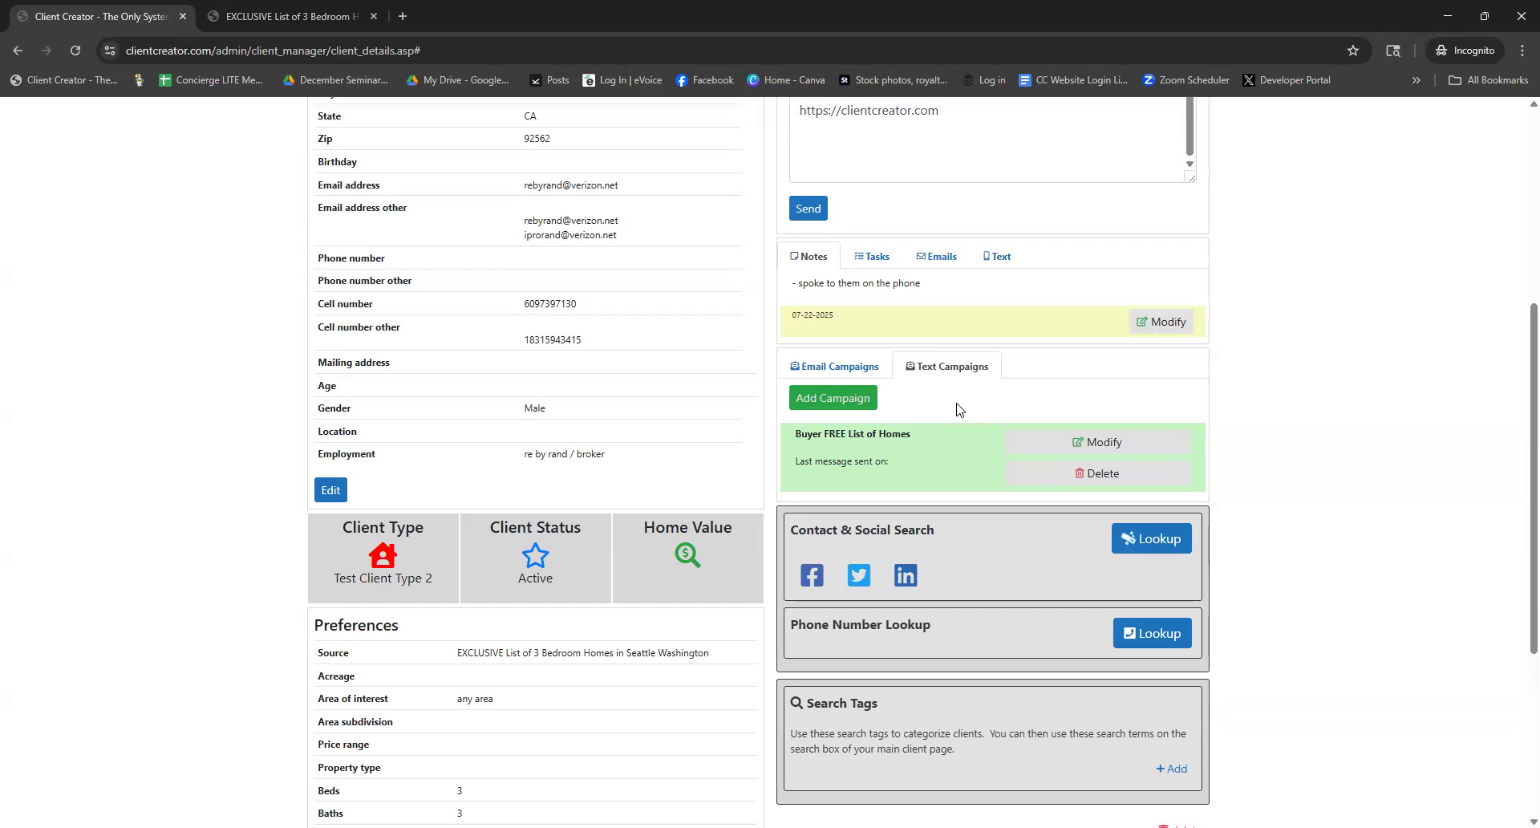
{"action": "left_click", "coordinate": [1092, 446]}
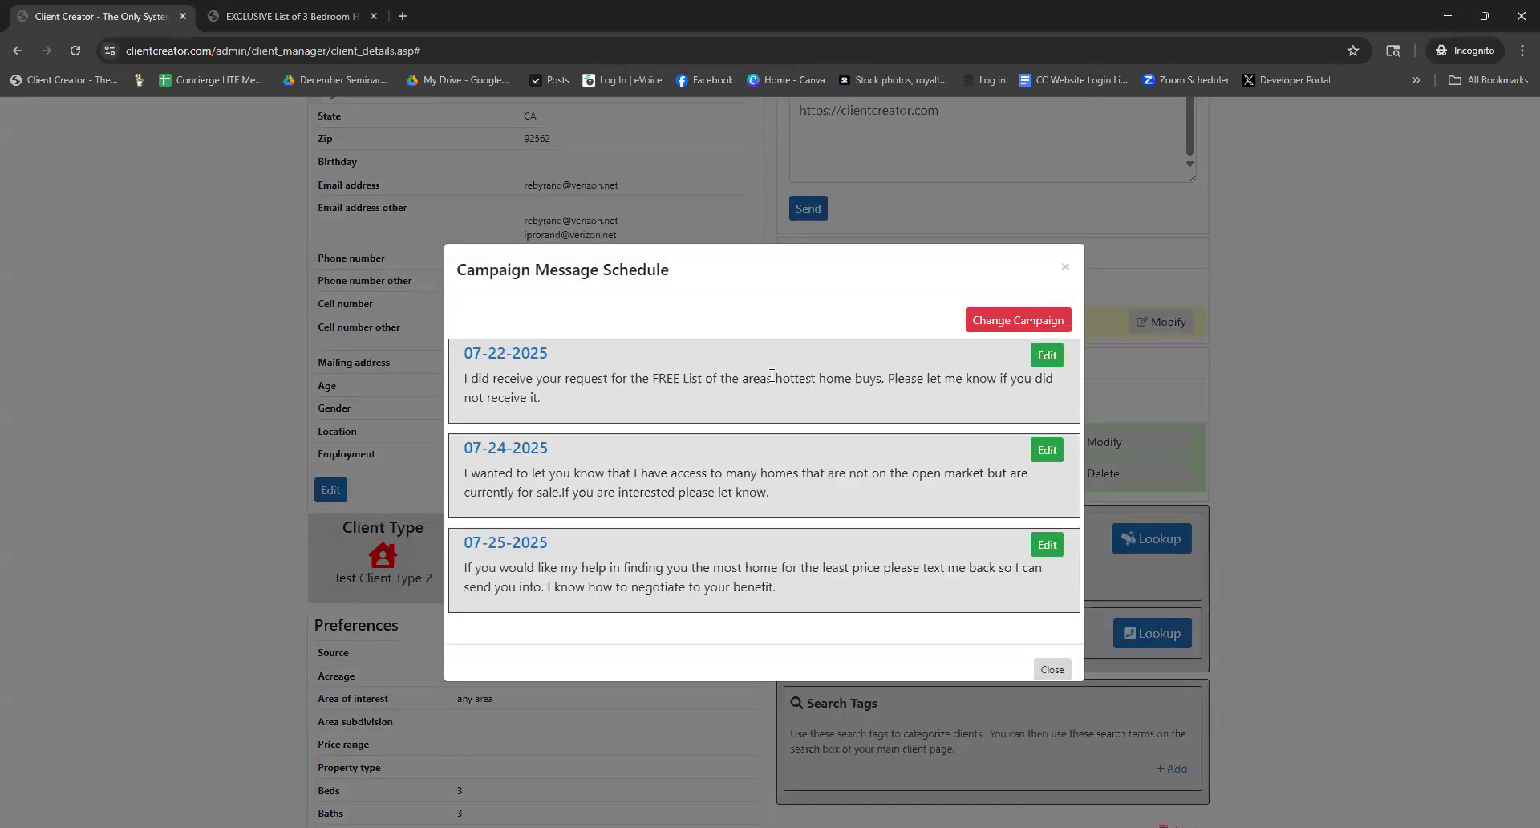
Highlight the three message dates, 07-22, 07-24 and 07-25-2025, then clear the highlight
{"action": "left_click_drag", "start_coordinate": [550, 357], "coordinate": [464, 354]}
{"action": "left_click_drag", "start_coordinate": [552, 448], "coordinate": [463, 448]}
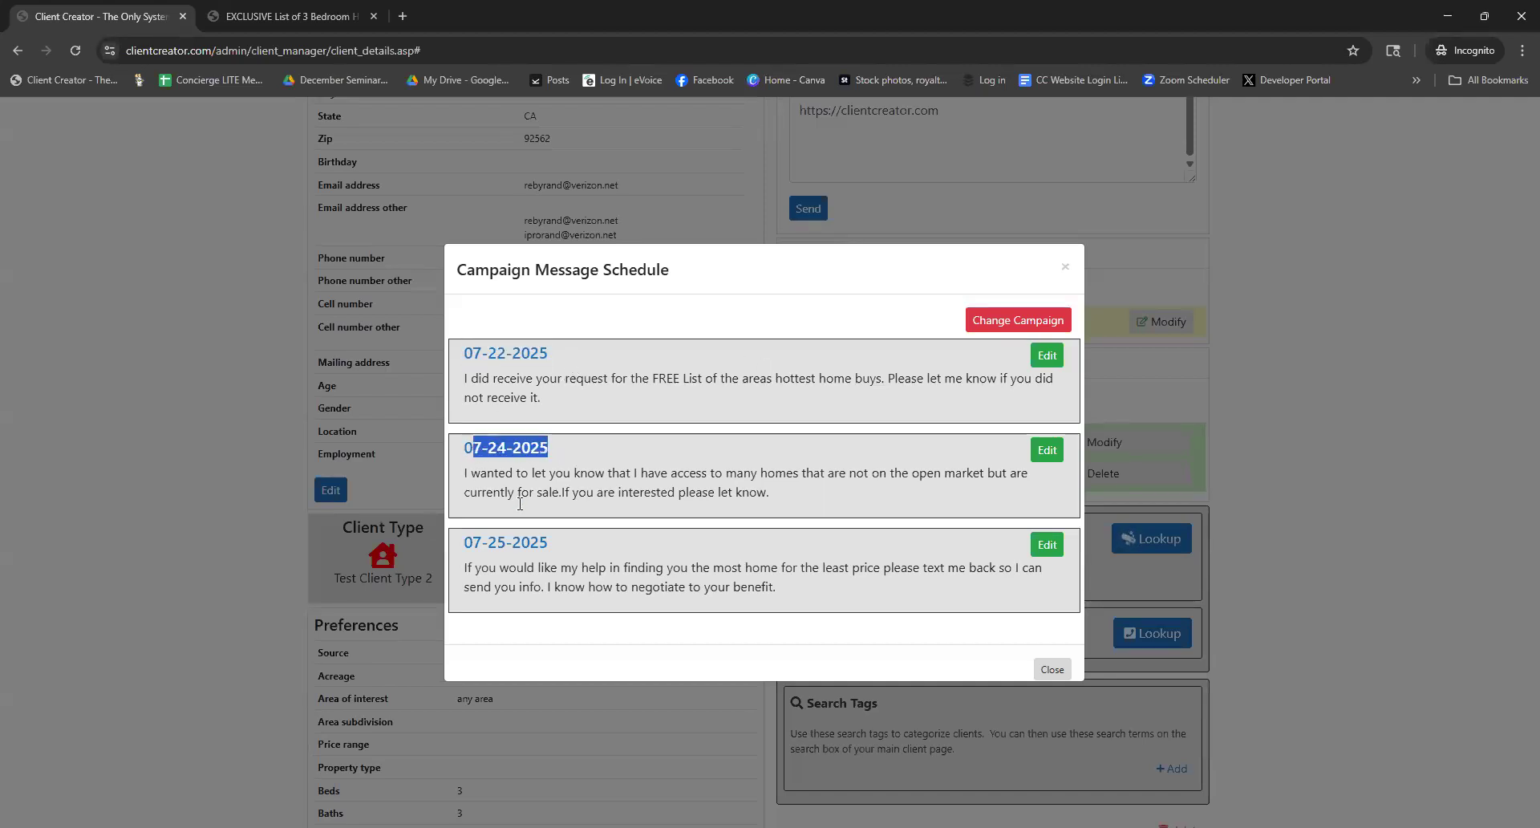
{"action": "left_click_drag", "start_coordinate": [562, 543], "coordinate": [497, 543]}
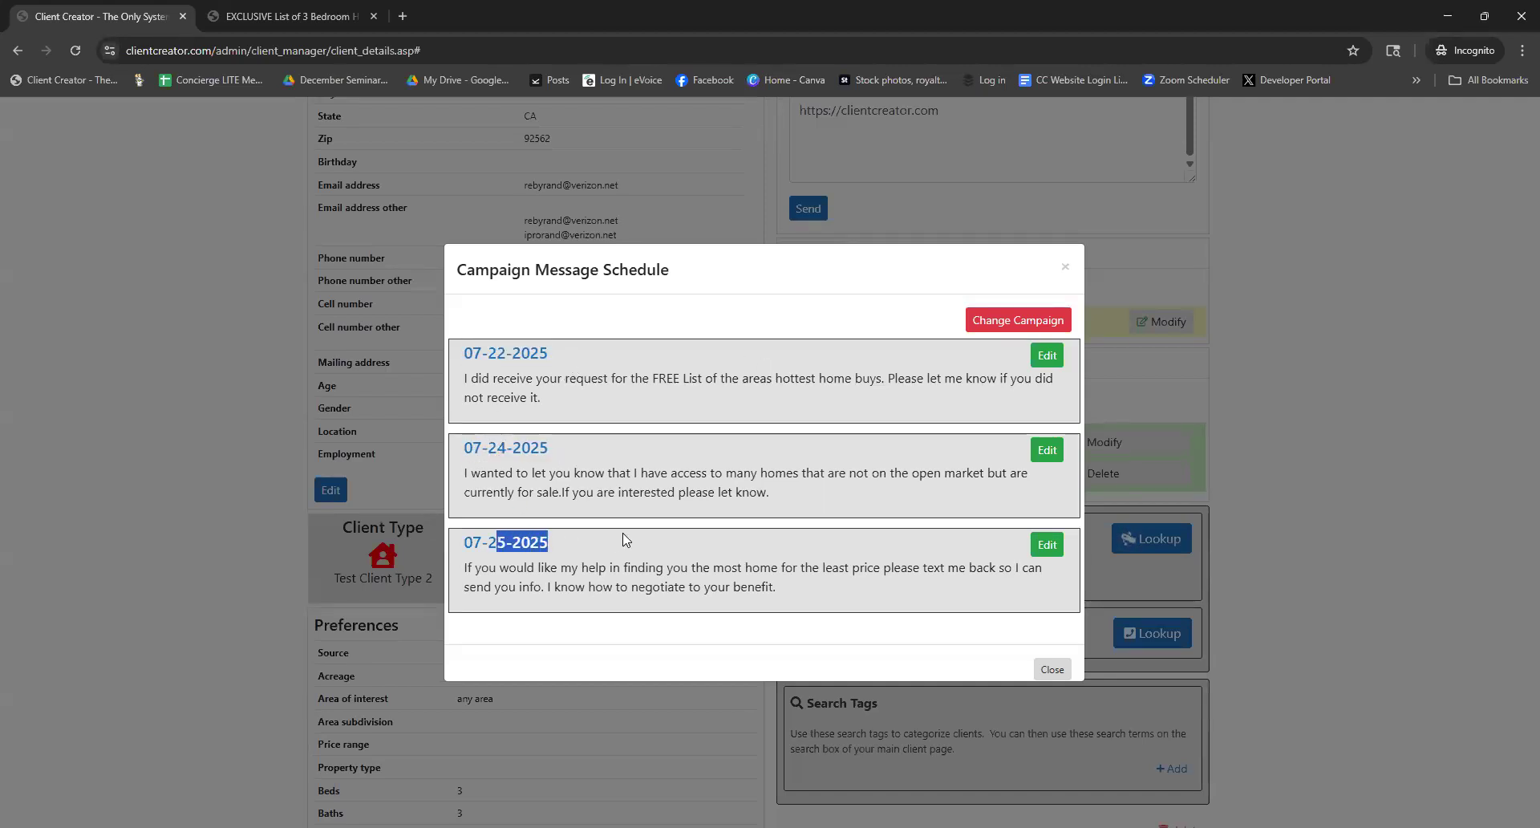
{"action": "left_click", "coordinate": [727, 319]}
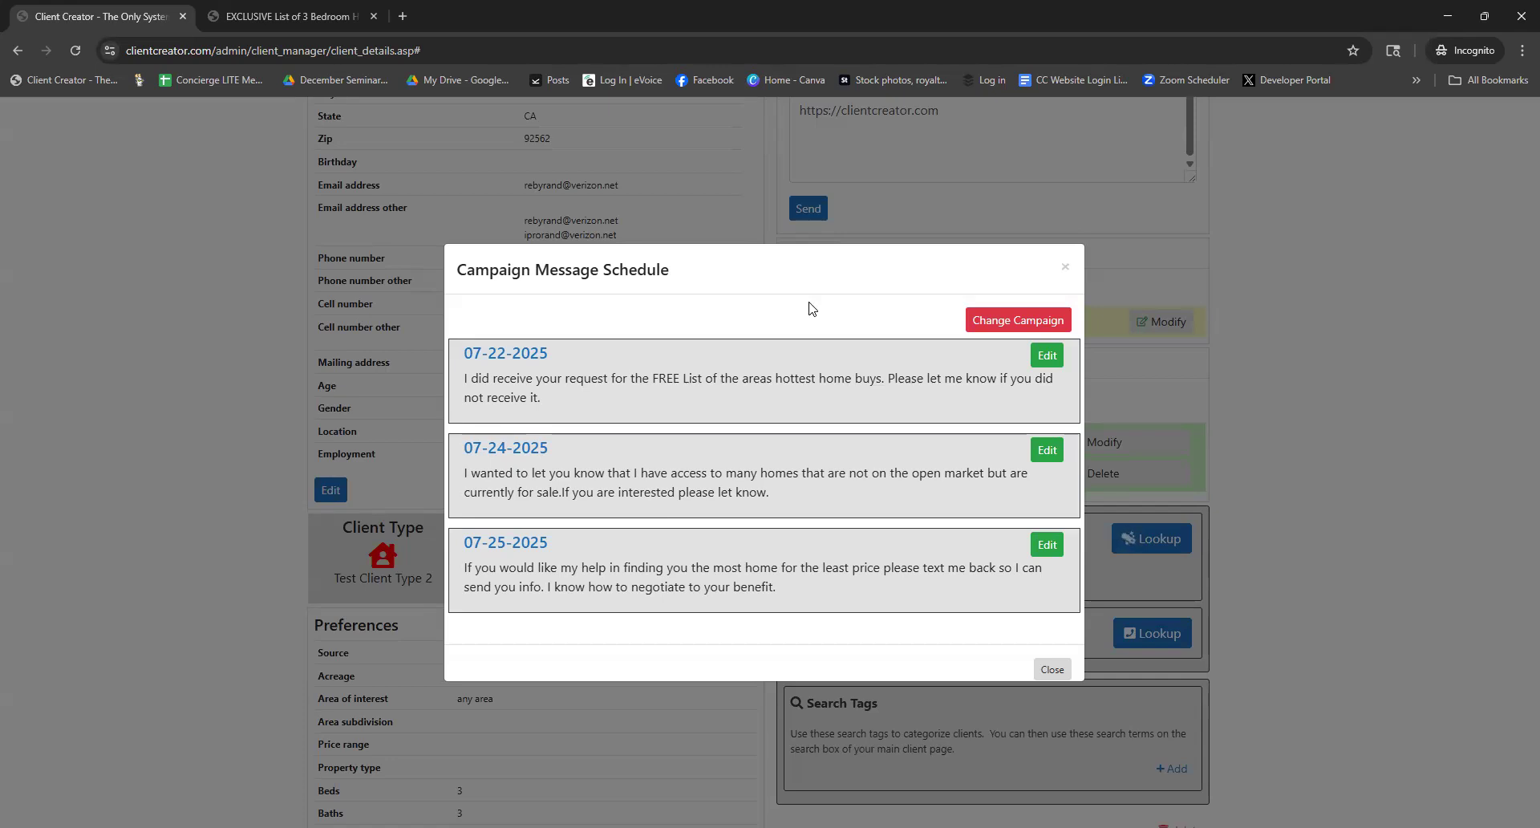
Close the text schedule and open the lead's Facebook profile from Contact & Social Search
{"action": "left_click", "coordinate": [1065, 270]}
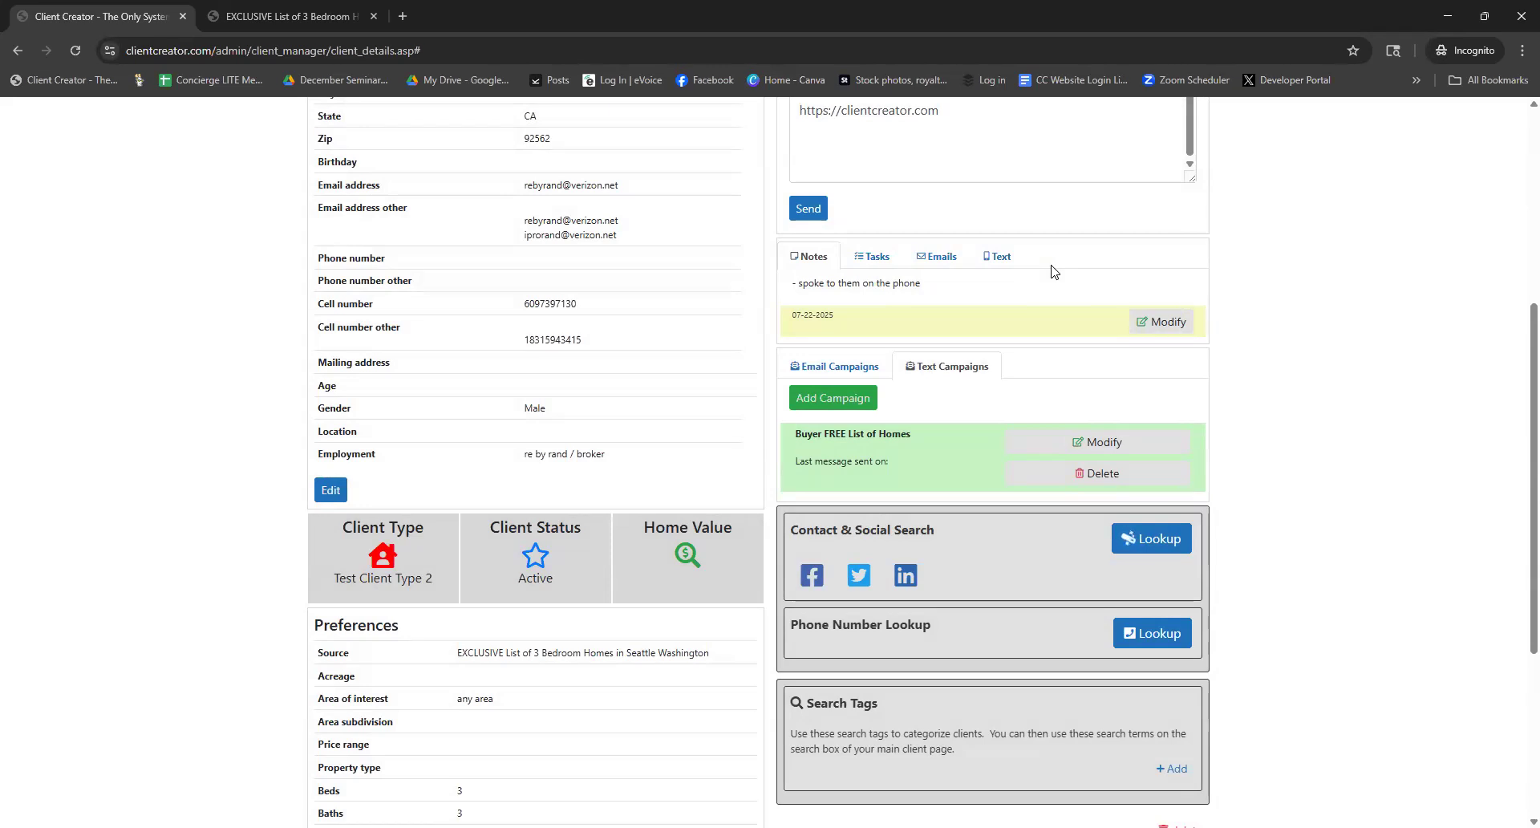
{"action": "scroll", "coordinate": [958, 509], "scroll_direction": "down", "scroll_amount": 1}
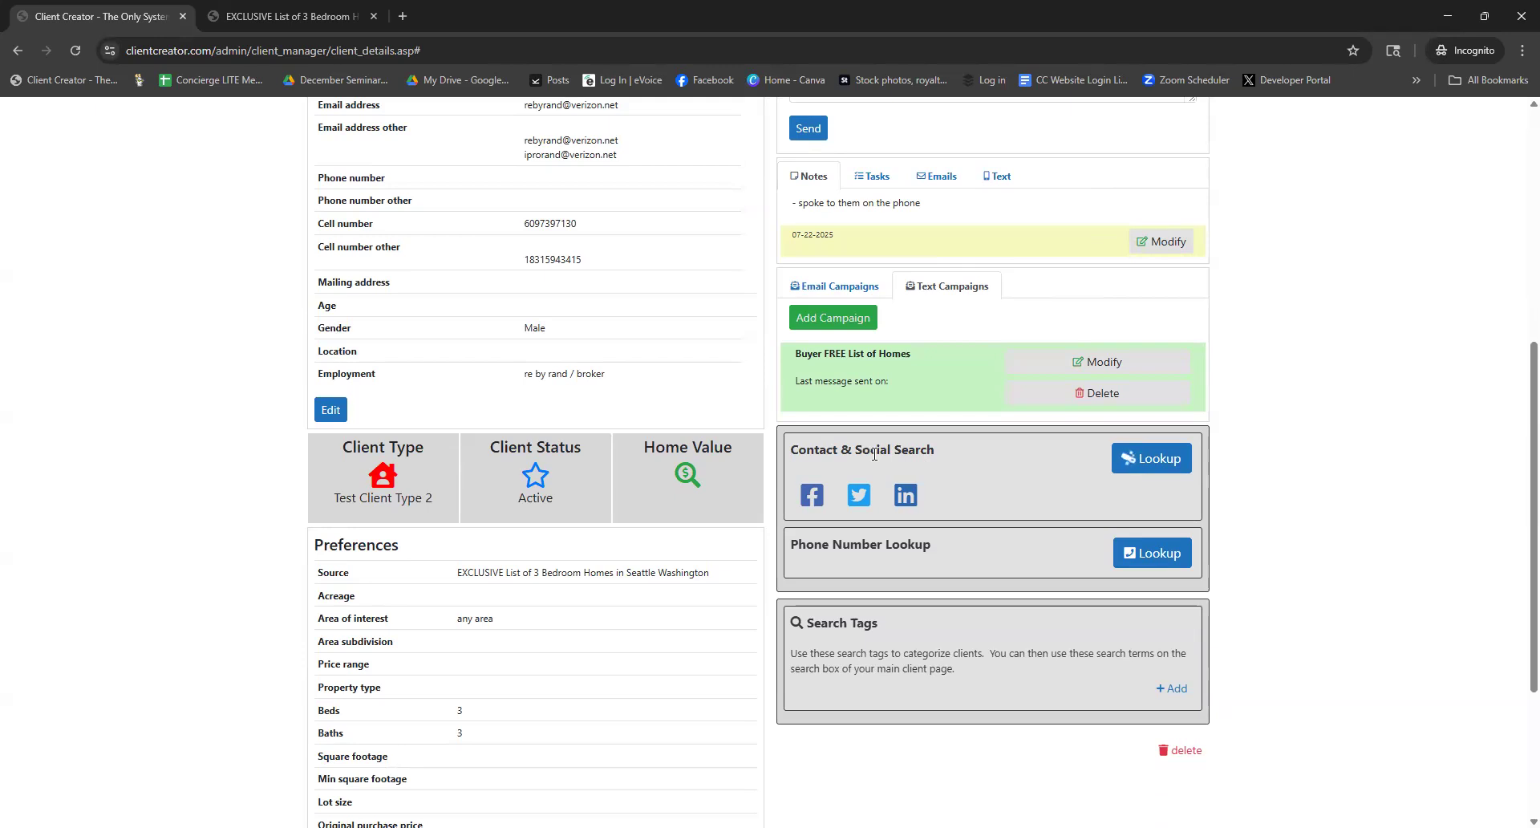
{"action": "left_click", "coordinate": [813, 500]}
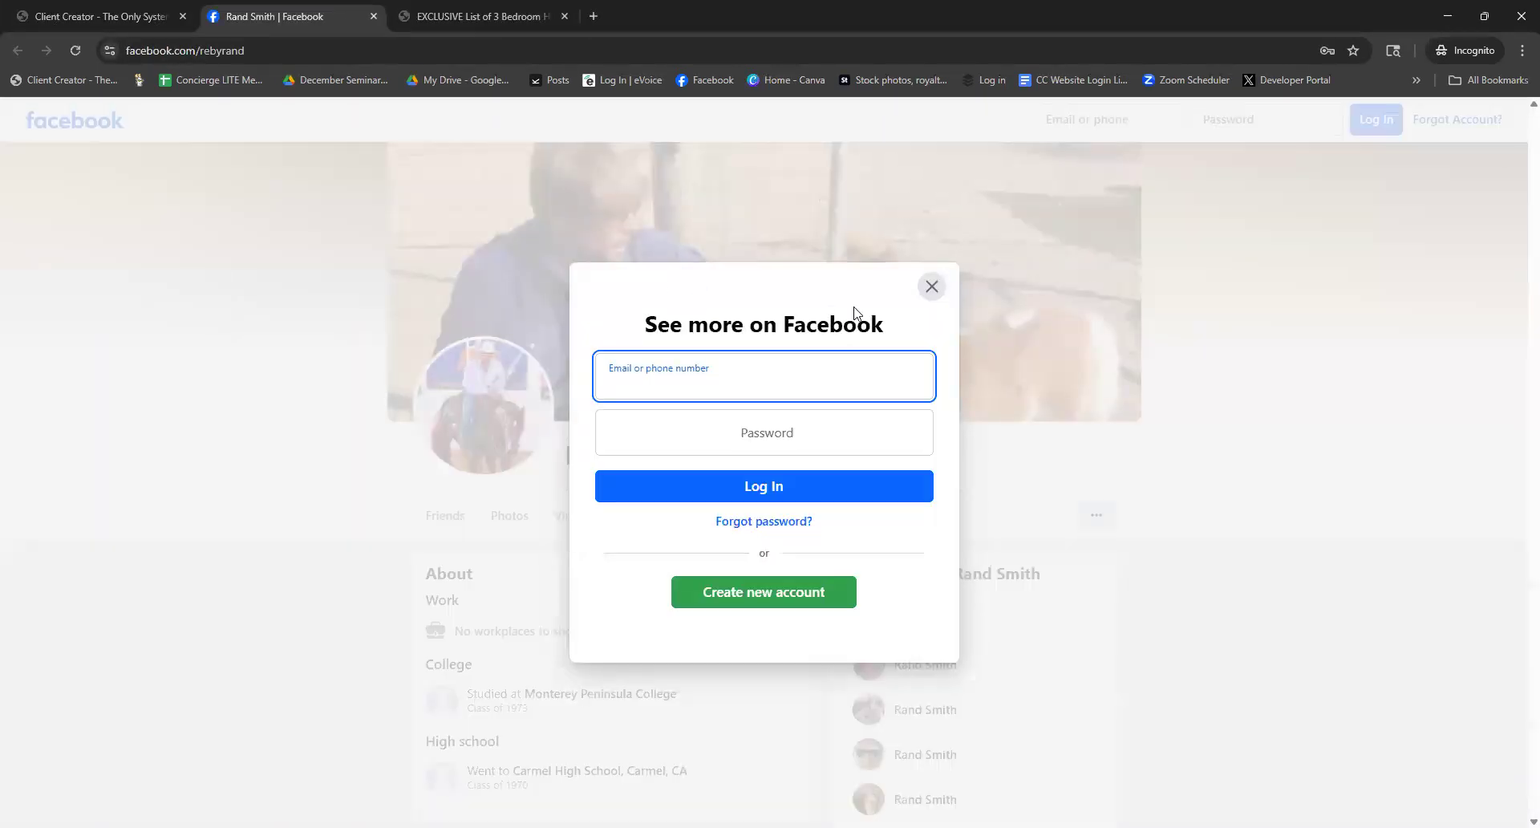
Dismiss Facebook's login prompt, scroll through the lead's profile, and return to Client Creator
{"action": "left_click", "coordinate": [931, 289]}
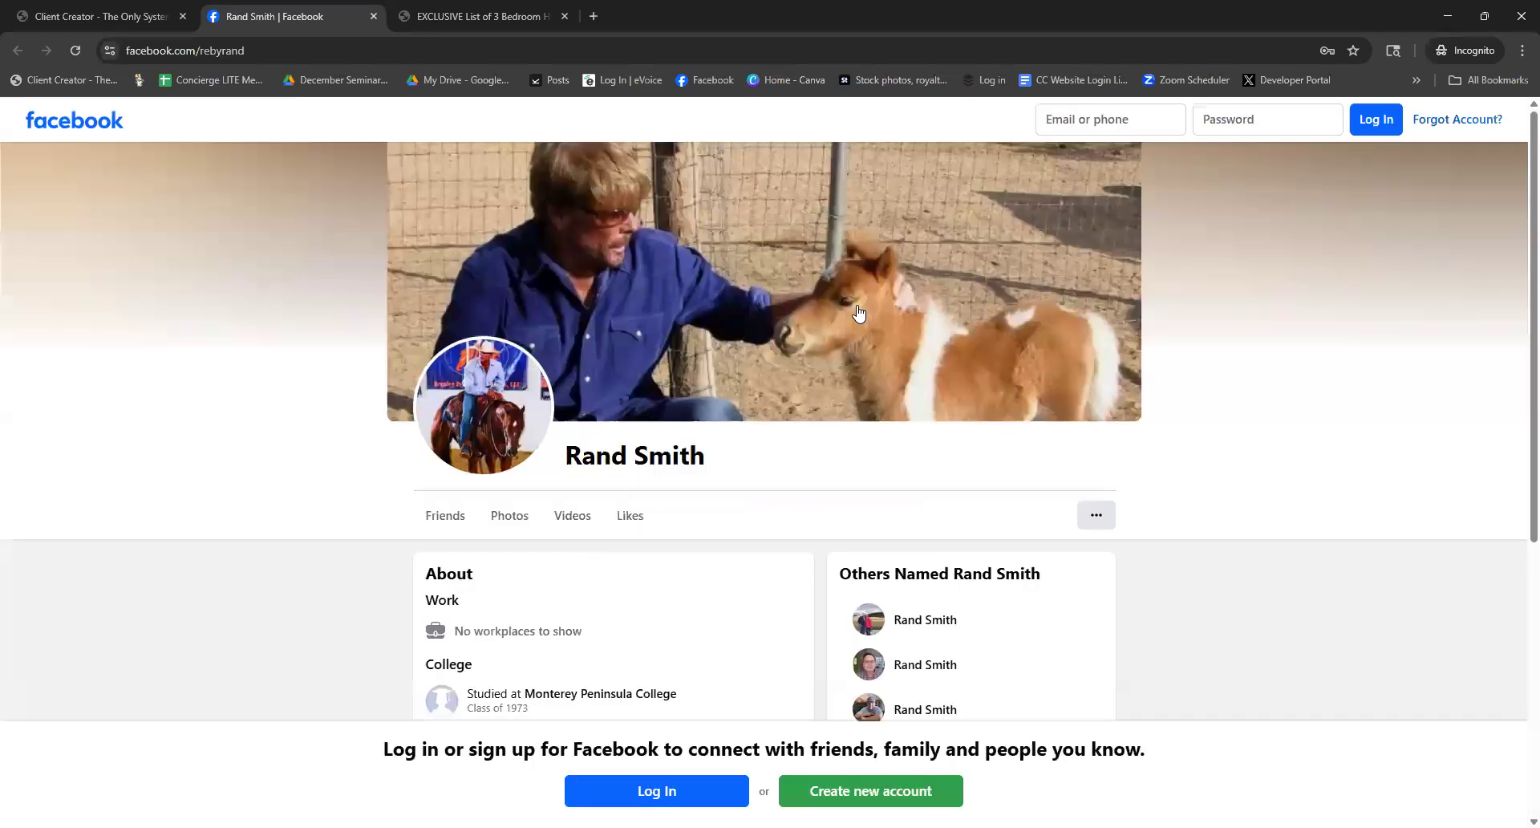
{"action": "scroll", "coordinate": [714, 473], "scroll_direction": "down", "scroll_amount": 4}
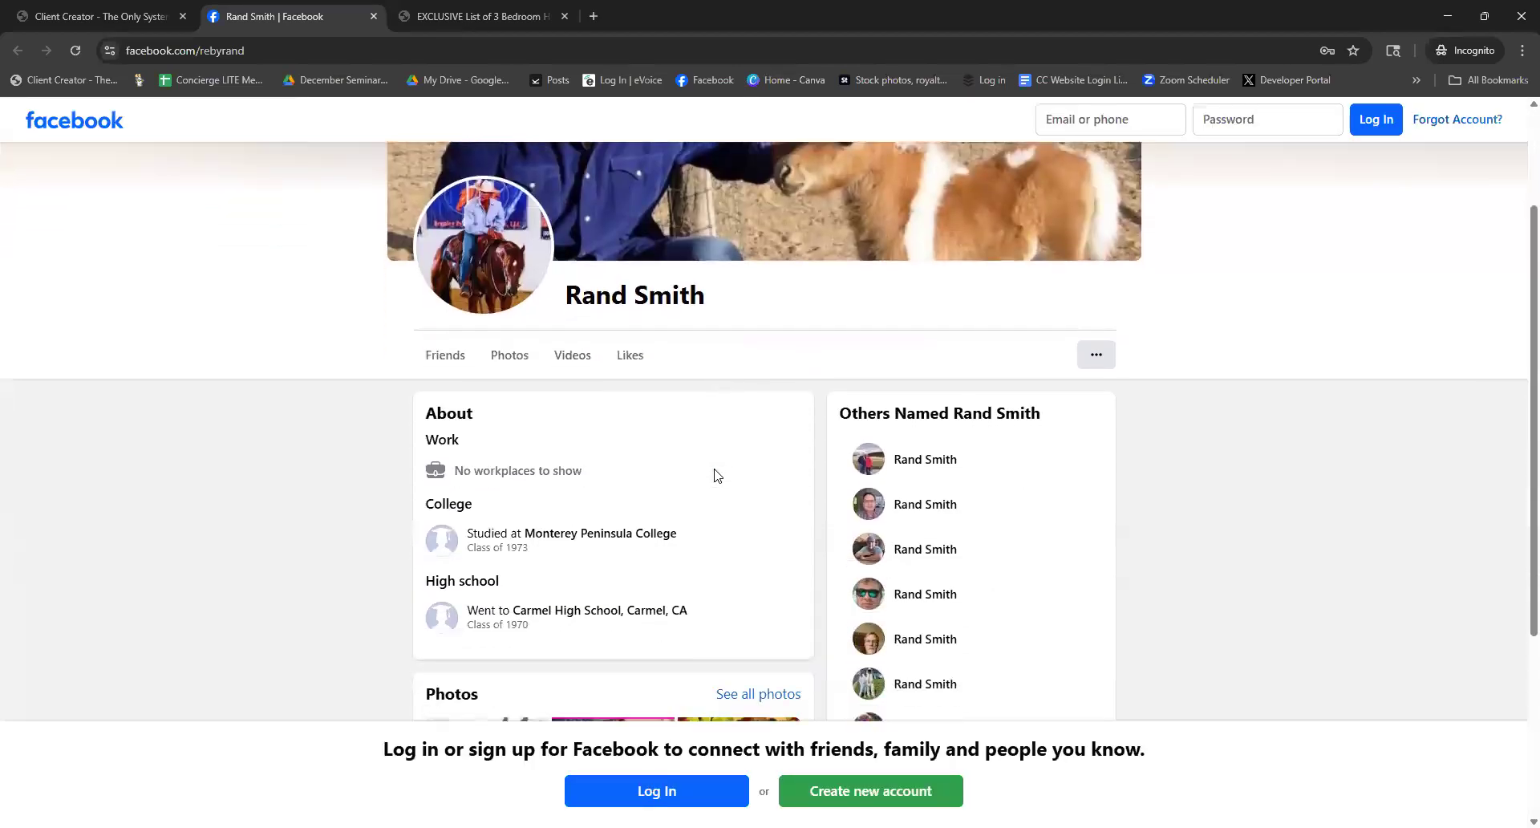
{"action": "scroll", "coordinate": [716, 434], "scroll_direction": "up", "scroll_amount": 1}
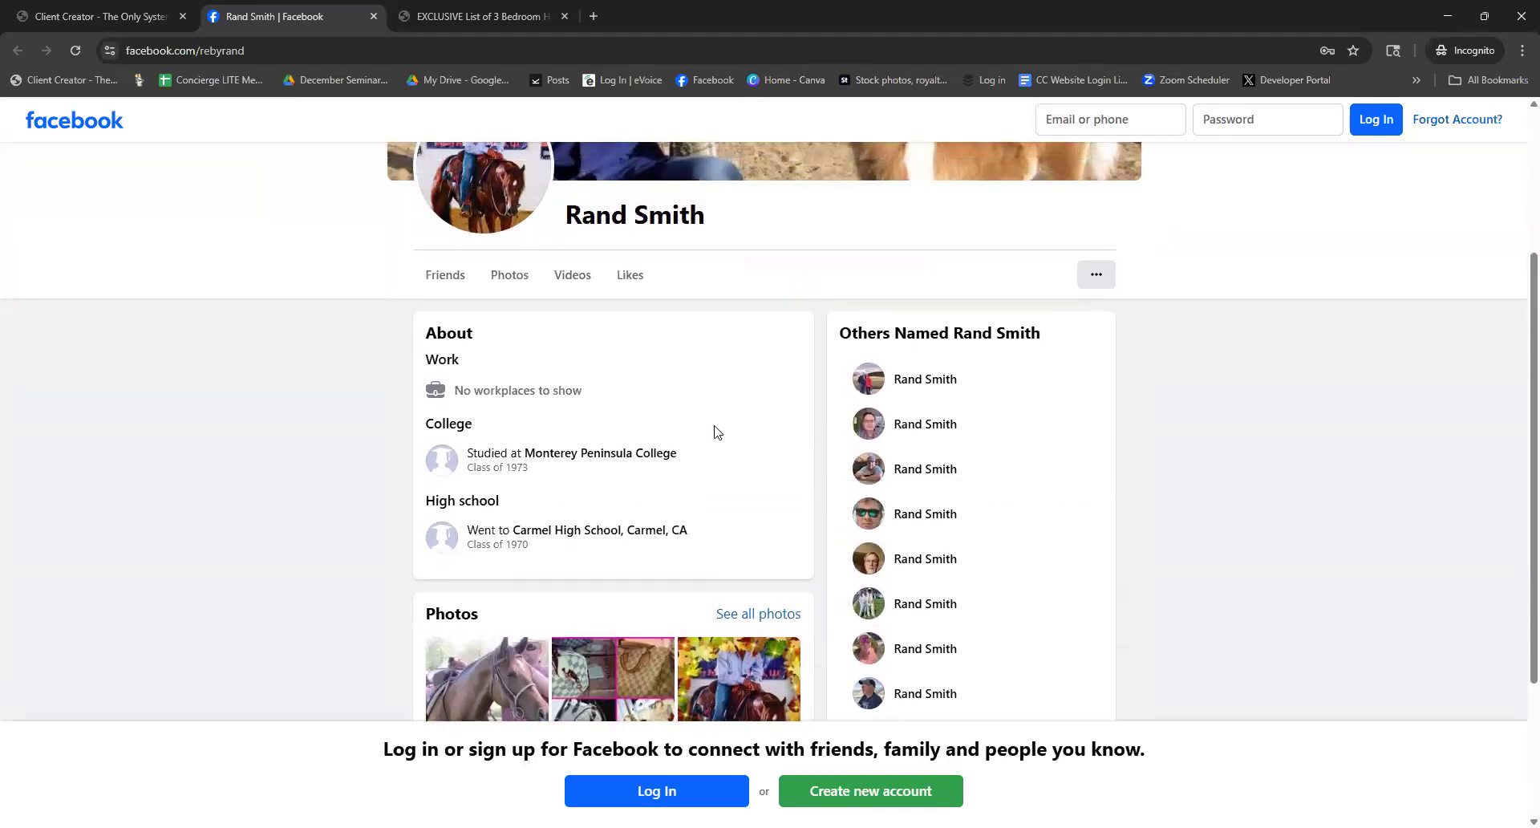
{"action": "scroll", "coordinate": [716, 432], "scroll_direction": "up", "scroll_amount": 1}
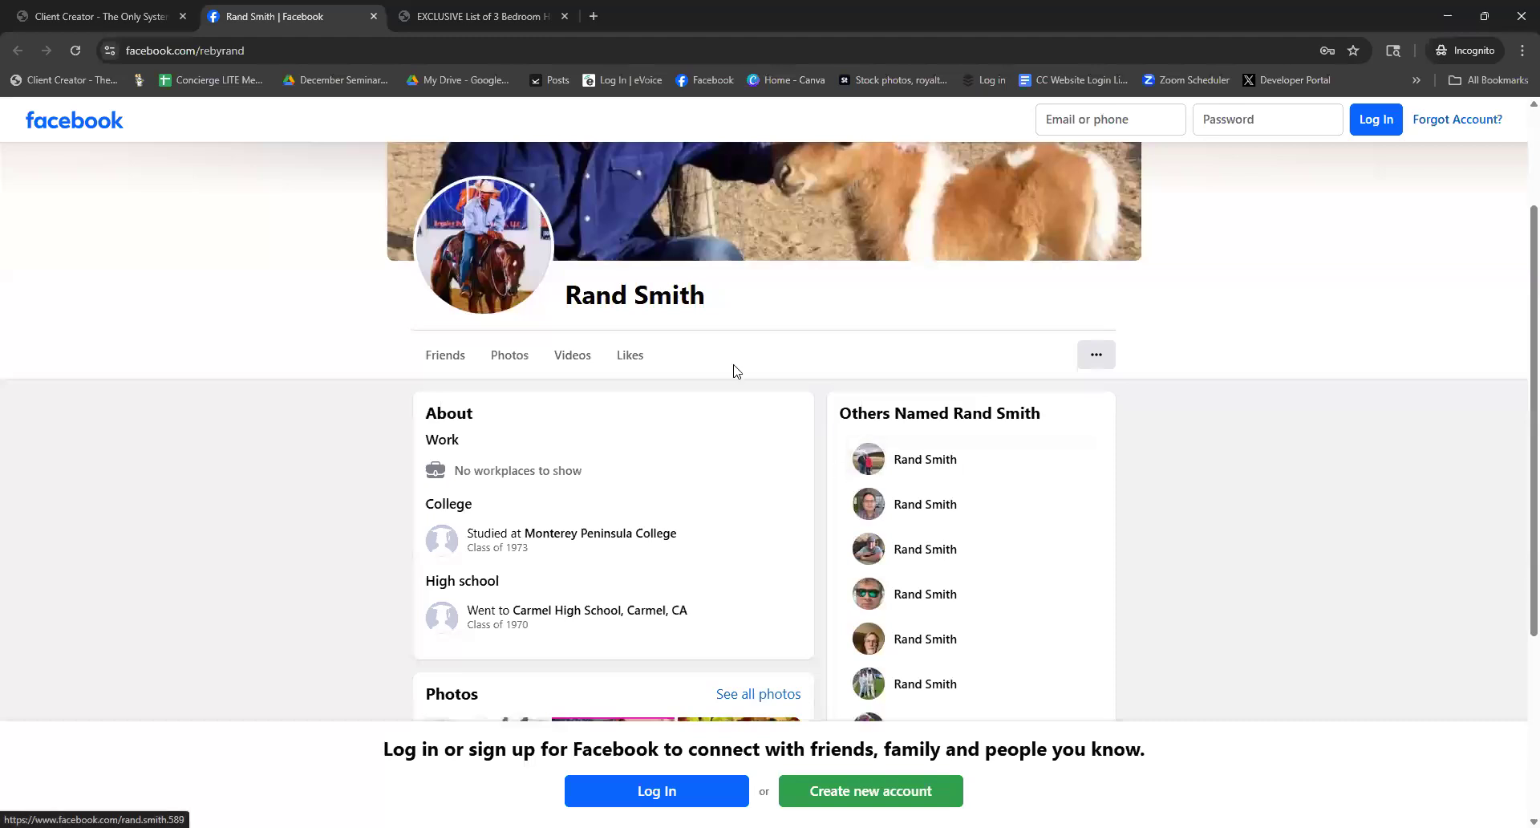
{"action": "left_click", "coordinate": [139, 15]}
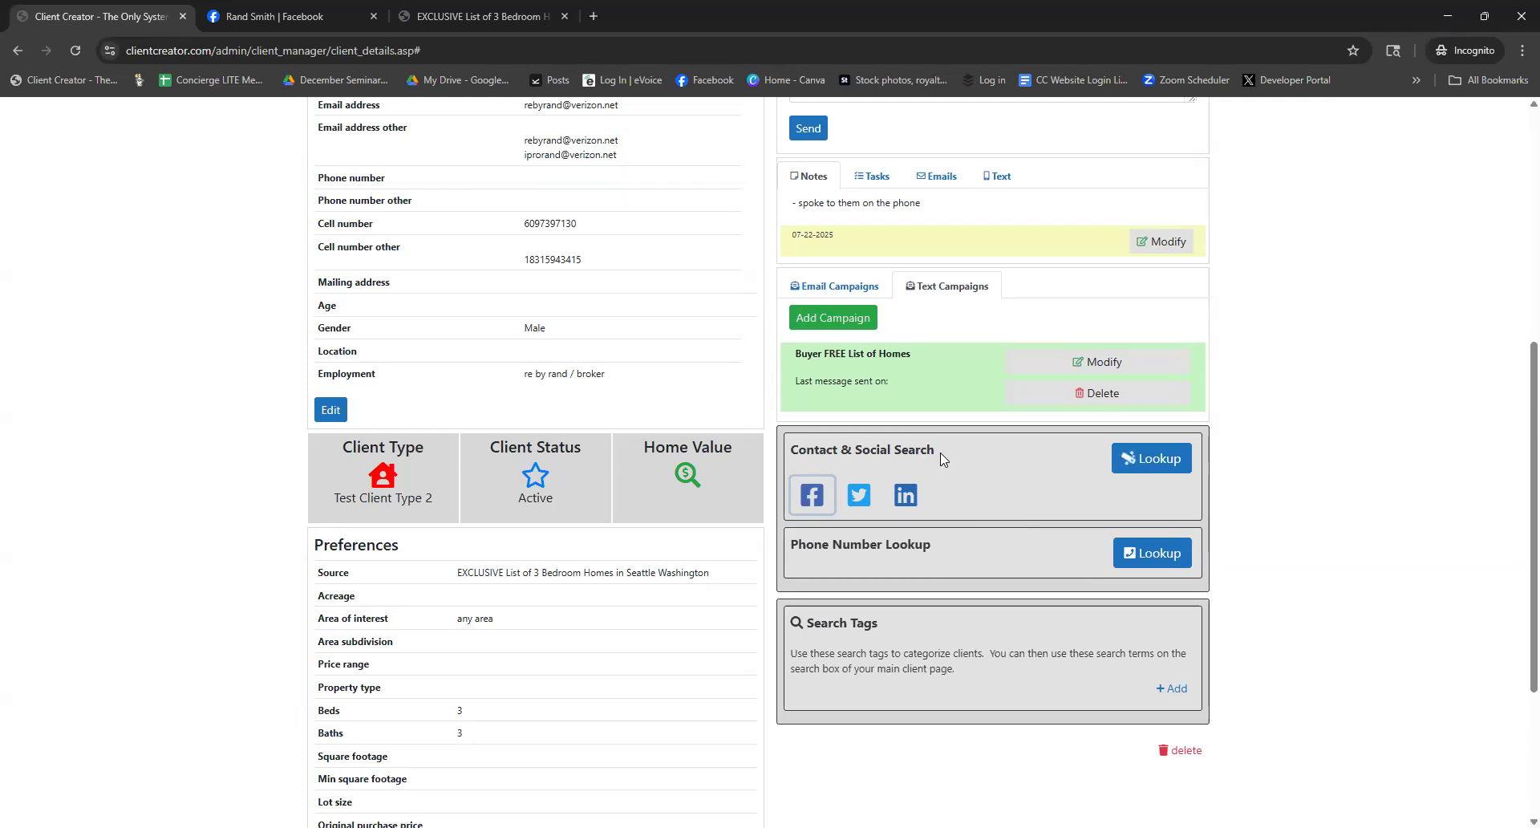
{"action": "left_click_drag", "start_coordinate": [908, 453], "coordinate": [790, 451]}
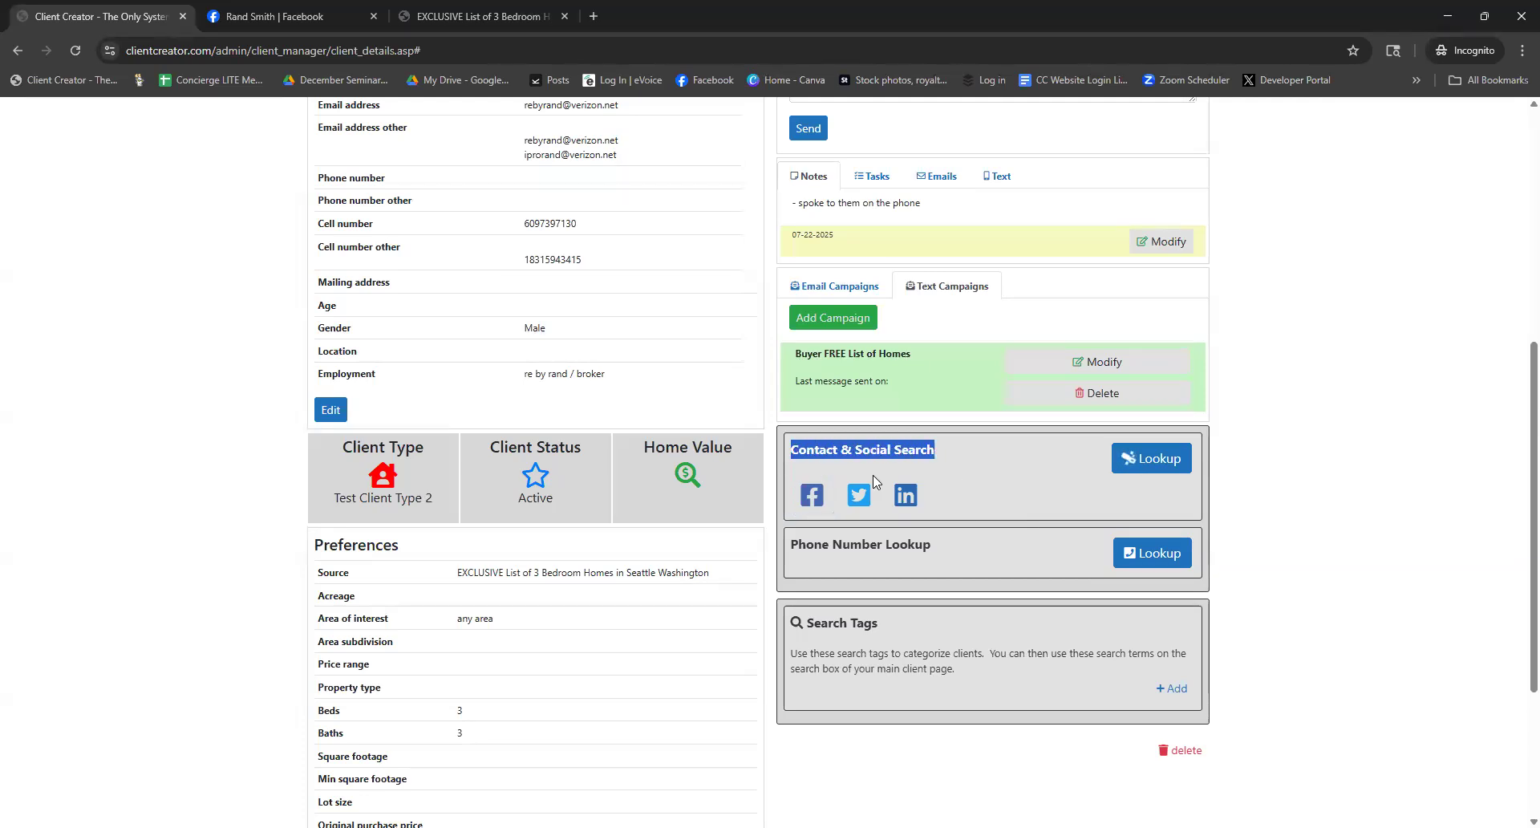
{"action": "left_click", "coordinate": [955, 481]}
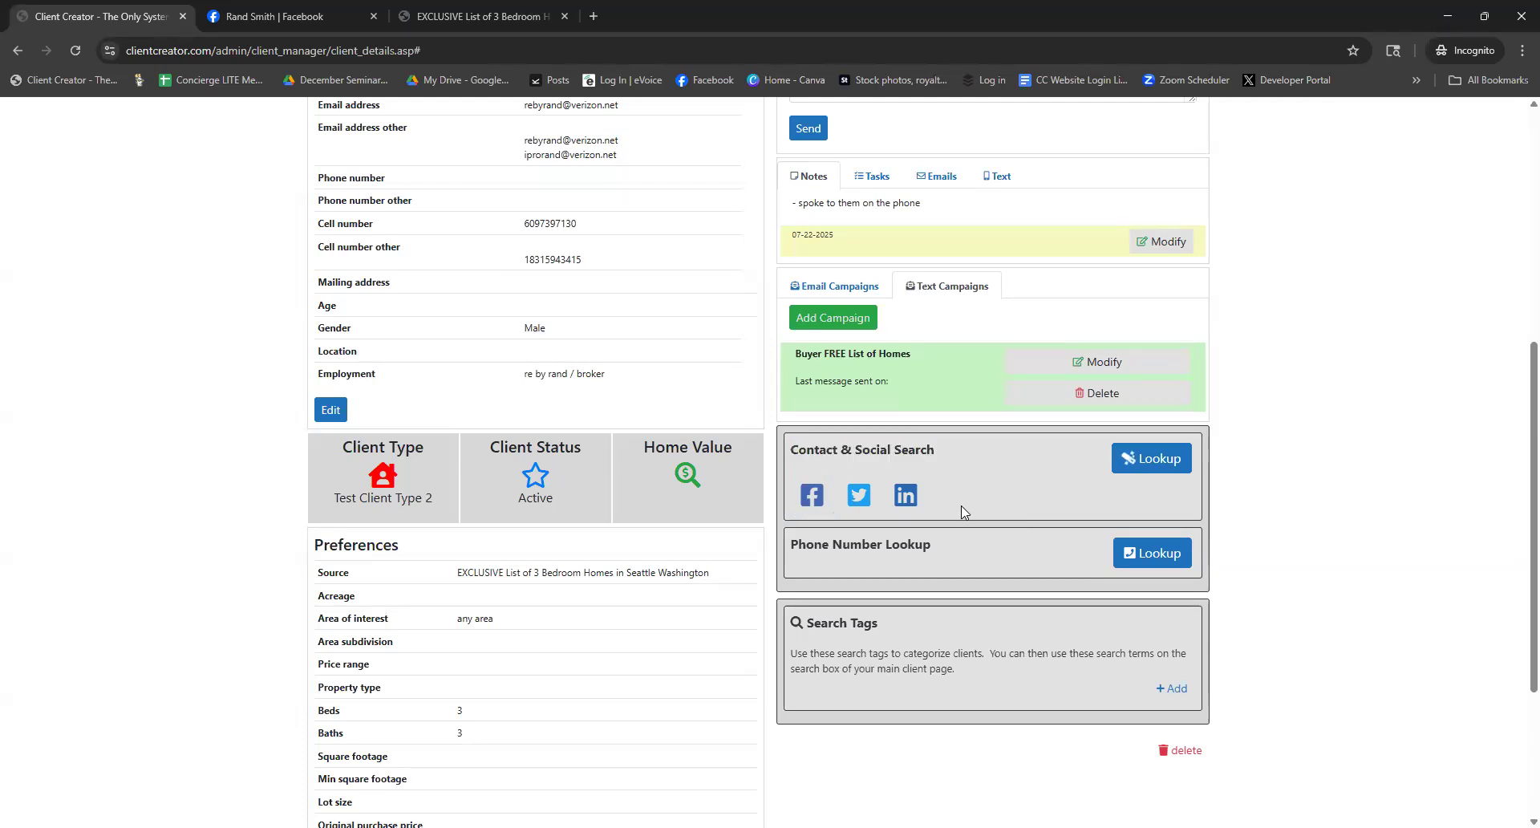
{"action": "left_click", "coordinate": [1150, 462]}
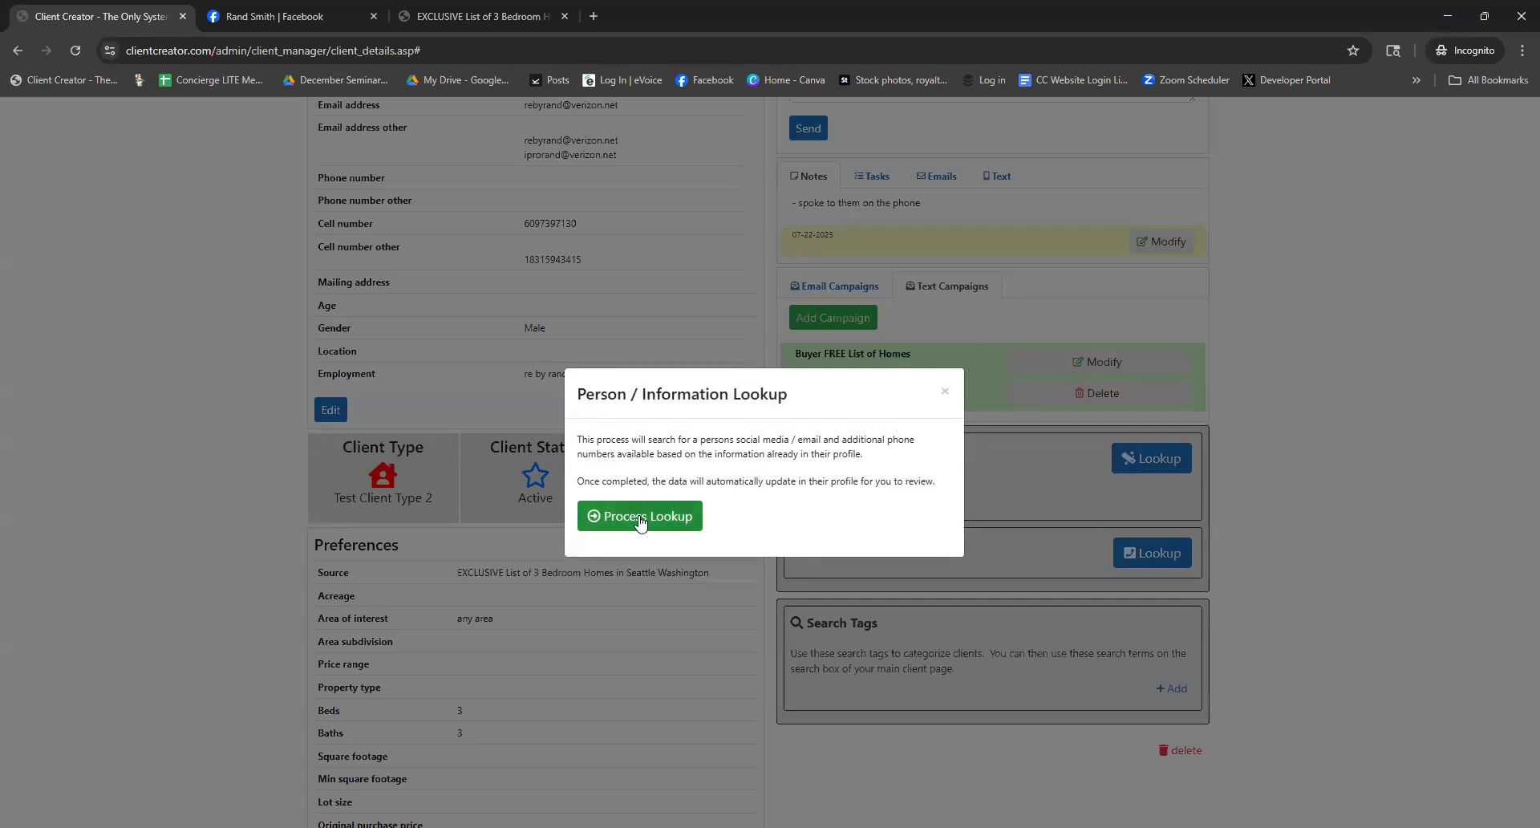
{"action": "left_click", "coordinate": [944, 394]}
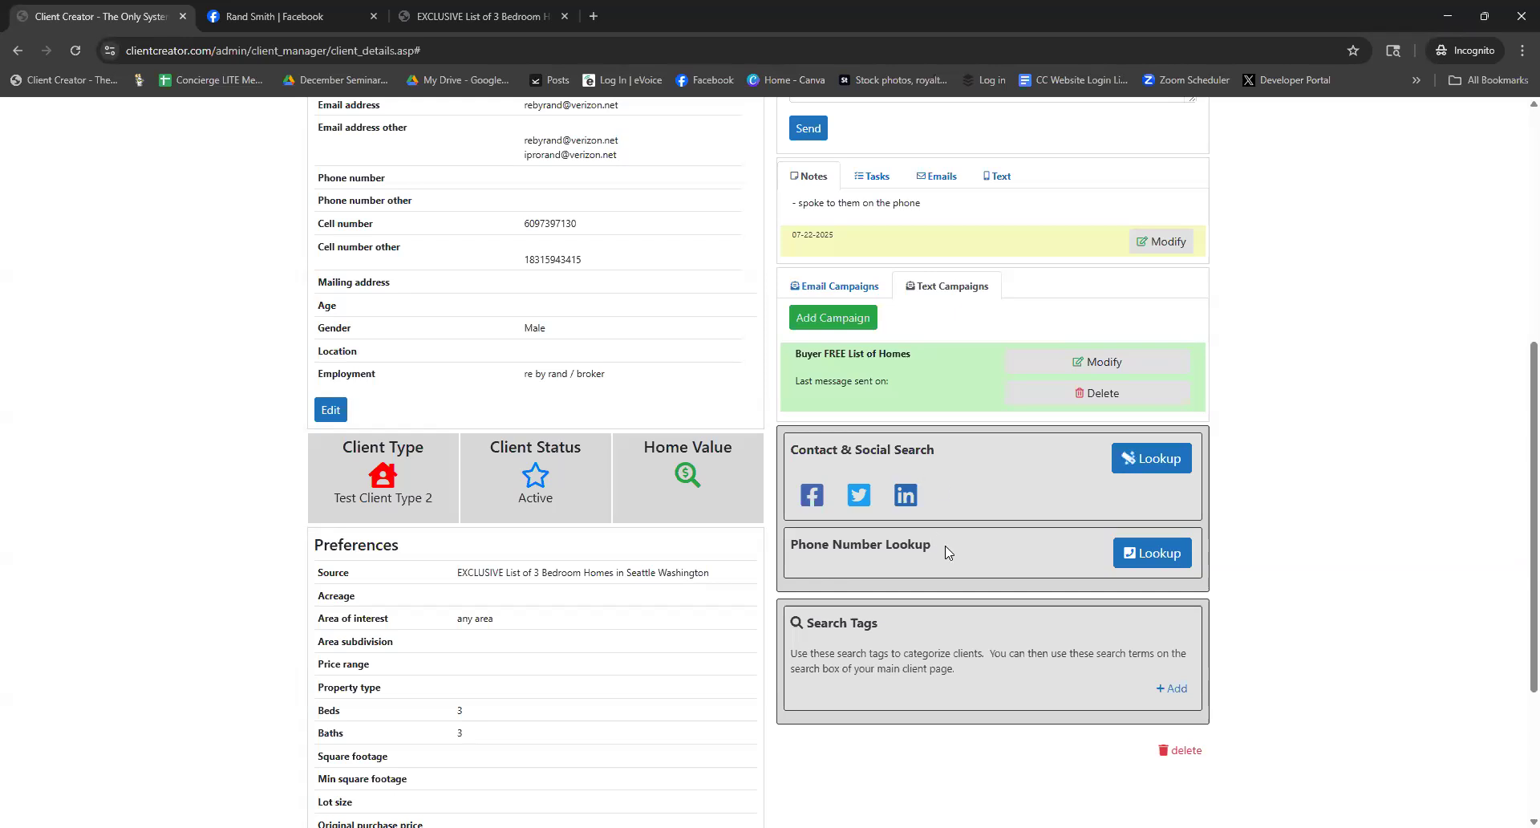
{"action": "left_click_drag", "start_coordinate": [947, 552], "coordinate": [807, 559]}
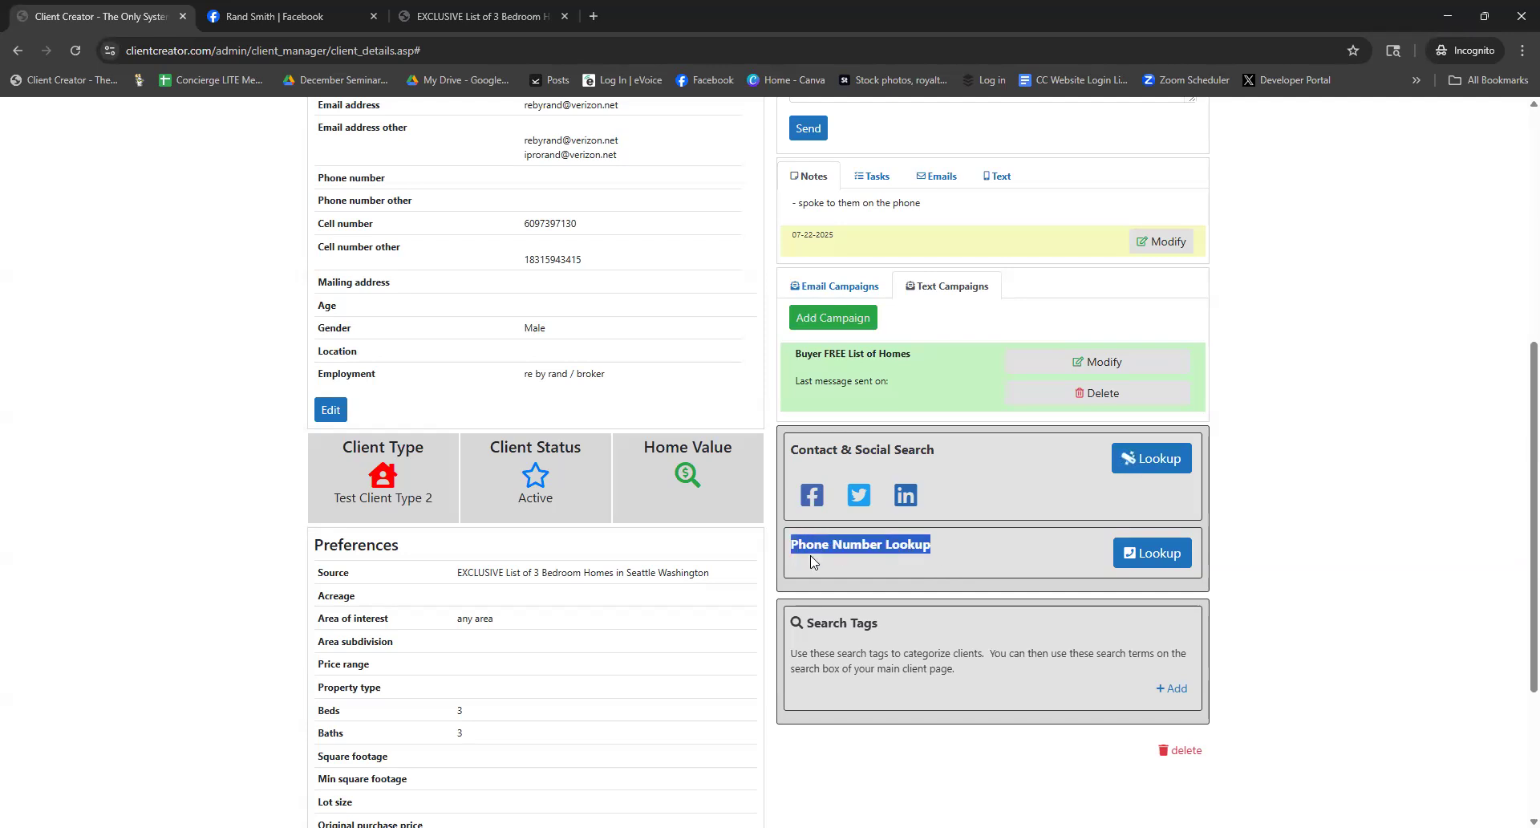
{"action": "left_click", "coordinate": [672, 415]}
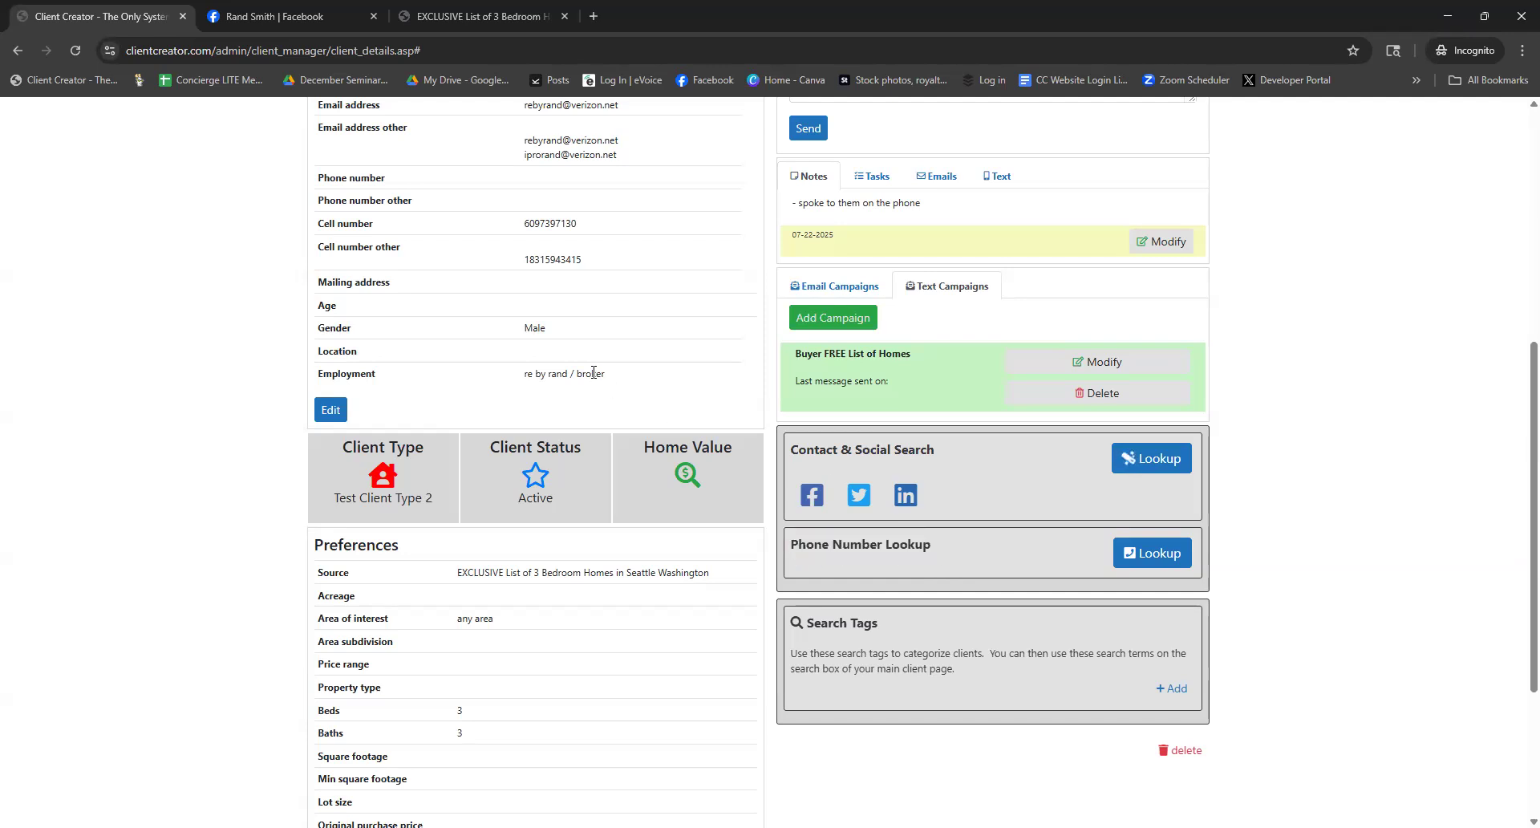
{"action": "scroll", "coordinate": [594, 377], "scroll_direction": "up", "scroll_amount": 2}
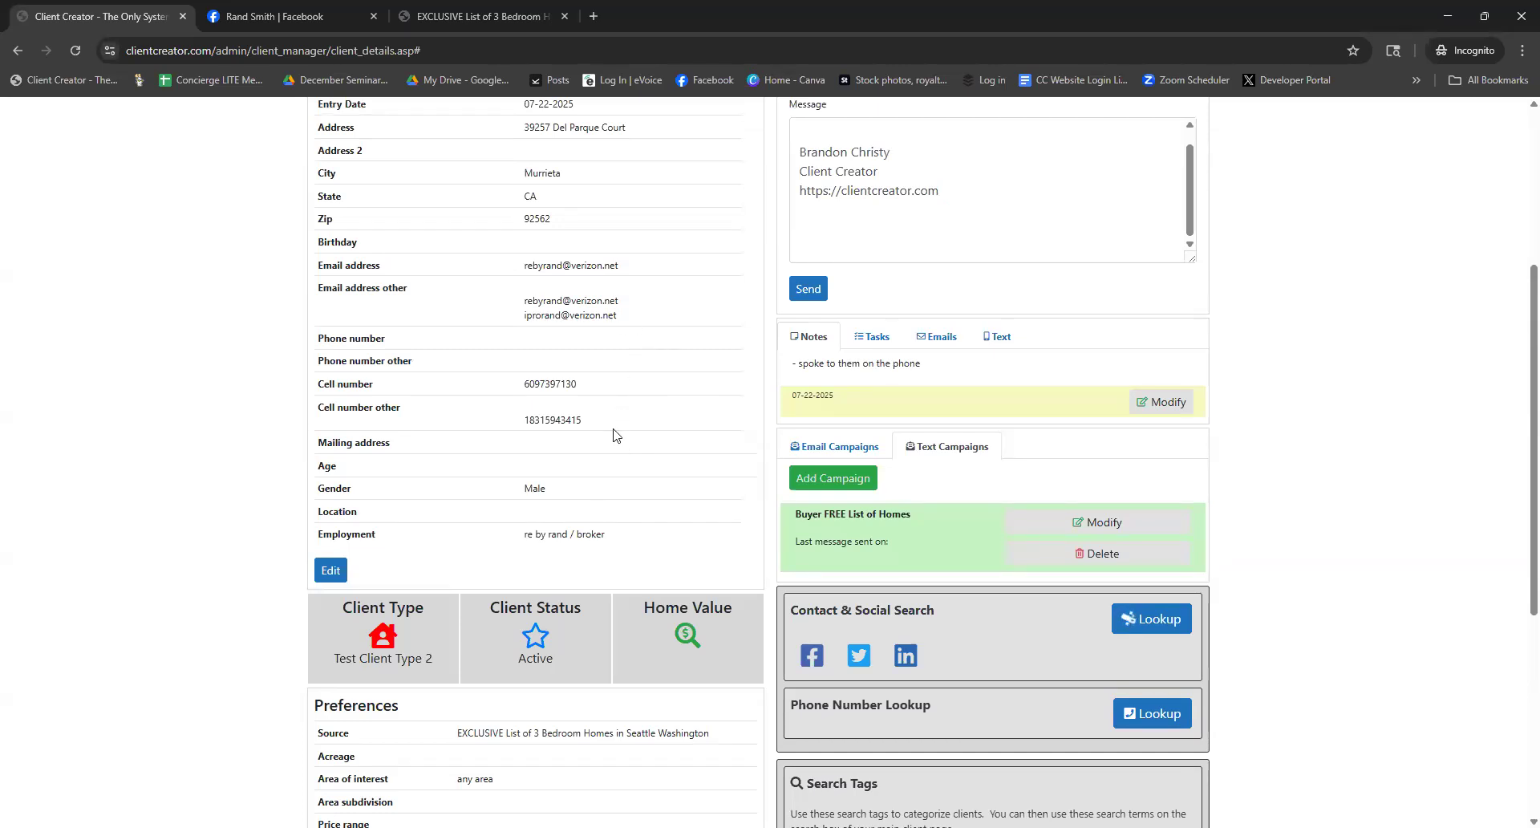
{"action": "scroll", "coordinate": [615, 434], "scroll_direction": "up", "scroll_amount": 1}
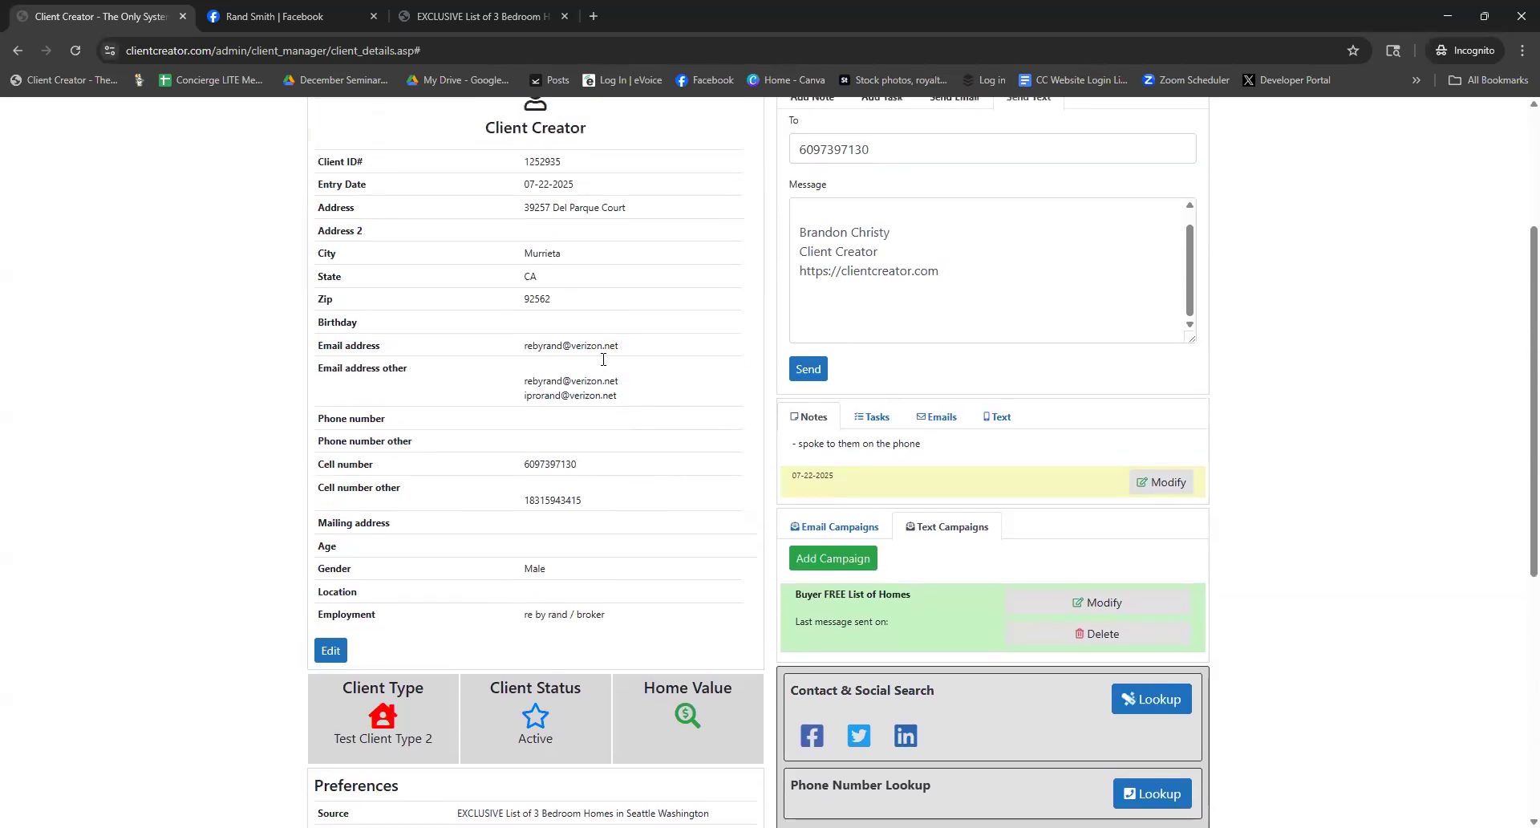
{"action": "mouse_move", "coordinate": [581, 302]}
{"action": "left_mouse_down"}
{"action": "mouse_move", "coordinate": [531, 254]}
{"action": "mouse_move", "coordinate": [525, 210]}
{"action": "mouse_move", "coordinate": [559, 234]}
{"action": "mouse_move", "coordinate": [583, 309]}
{"action": "left_mouse_up"}
{"action": "scroll", "coordinate": [646, 335], "scroll_direction": "down", "scroll_amount": 3}
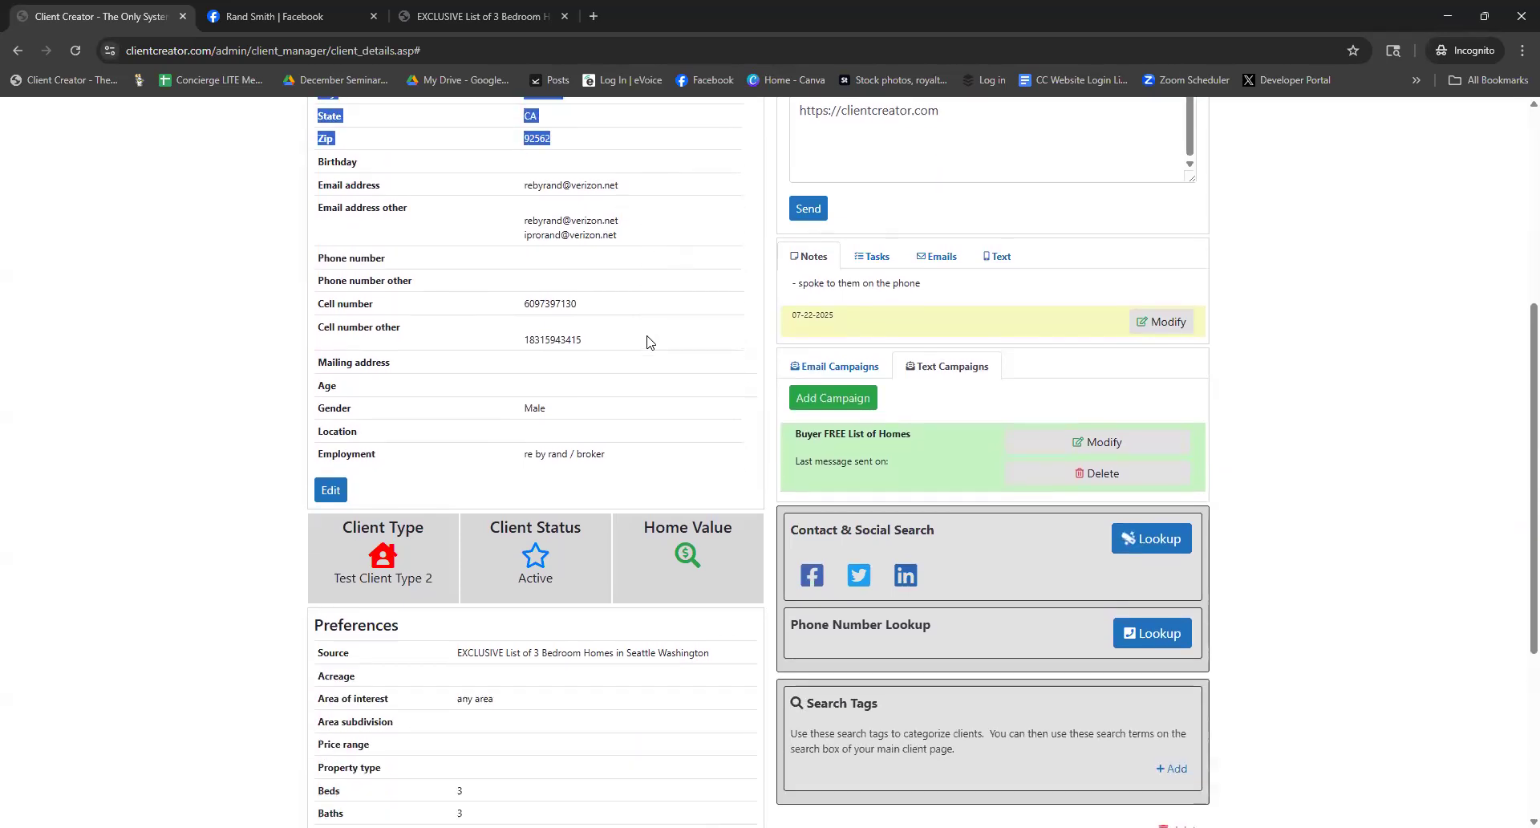
{"action": "scroll", "coordinate": [656, 246], "scroll_direction": "up", "scroll_amount": 1}
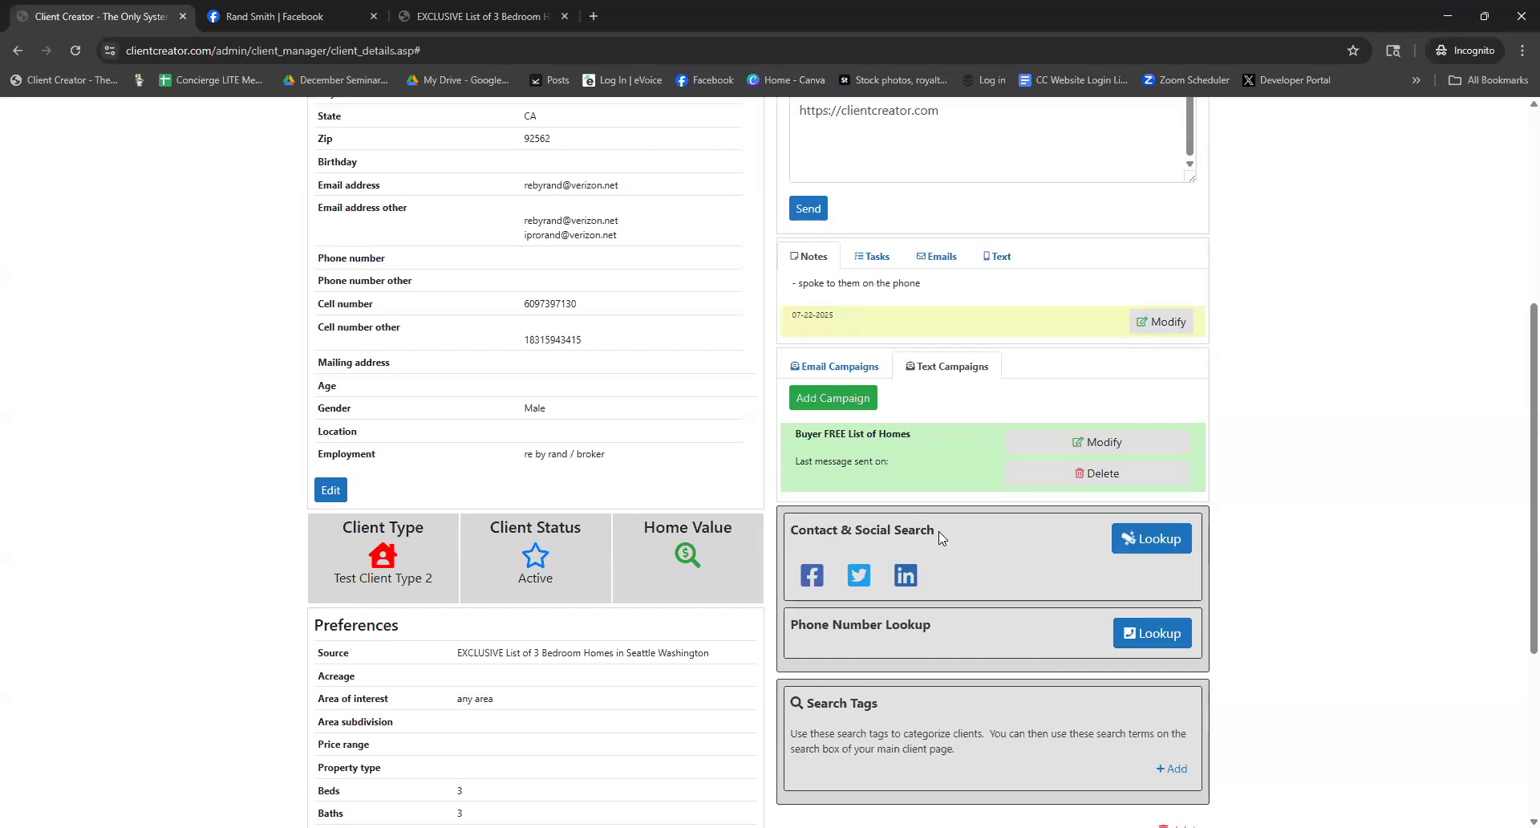
{"action": "left_click", "coordinate": [1151, 640]}
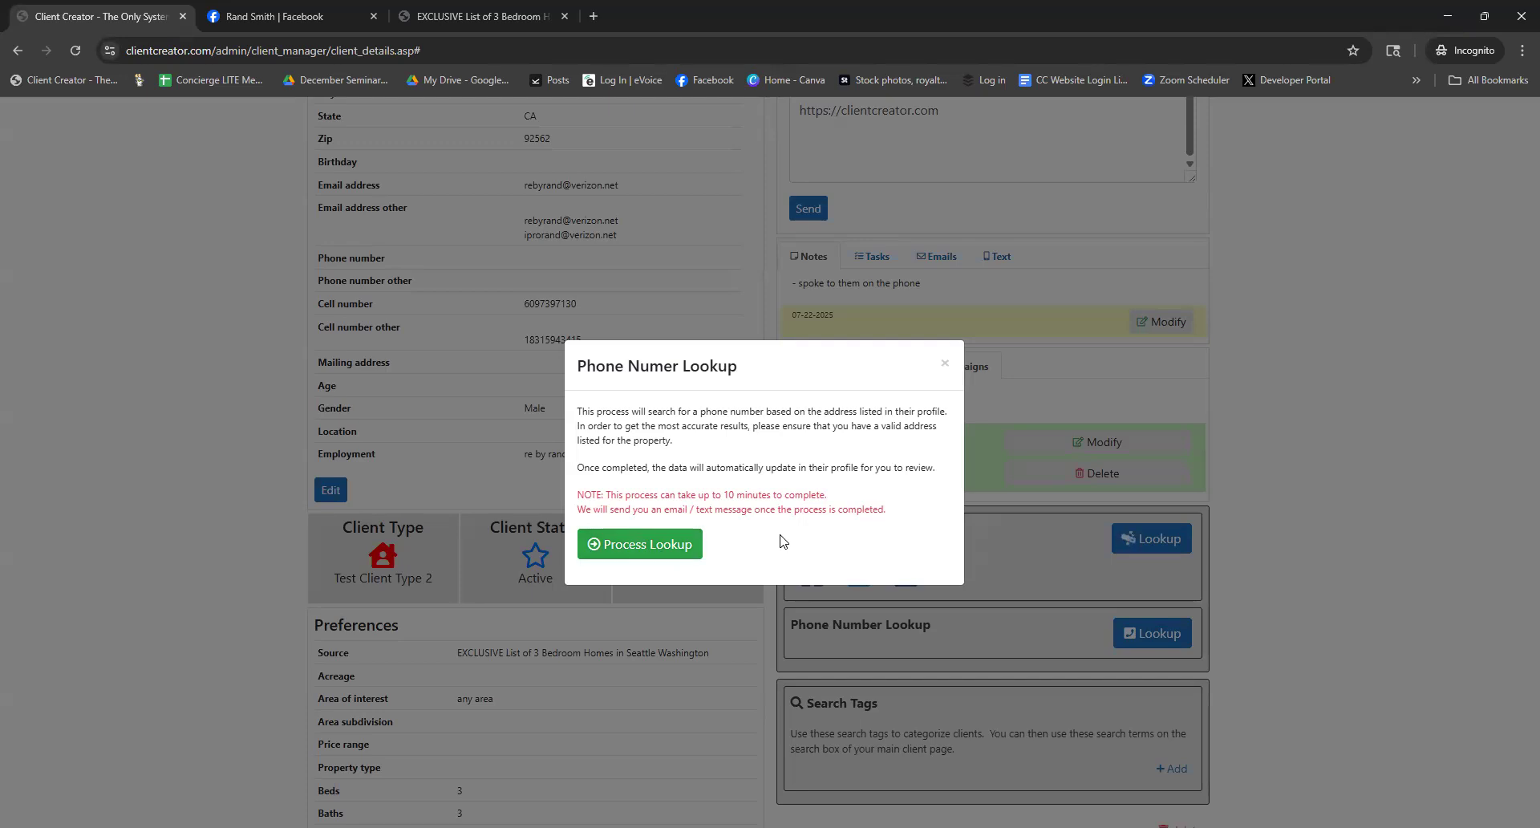
{"action": "left_click", "coordinate": [944, 362]}
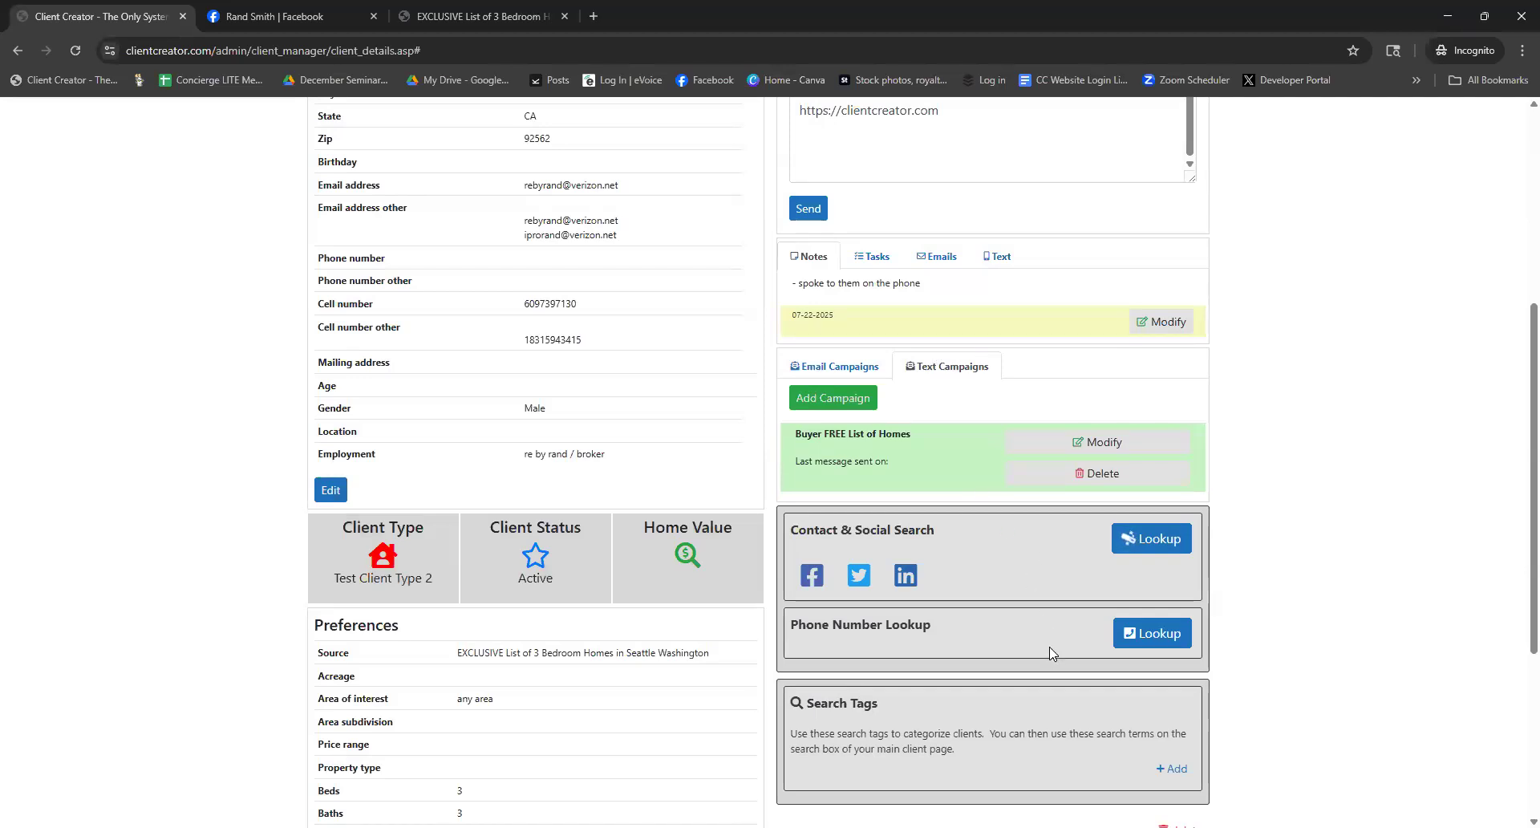
{"action": "left_click", "coordinate": [1133, 644]}
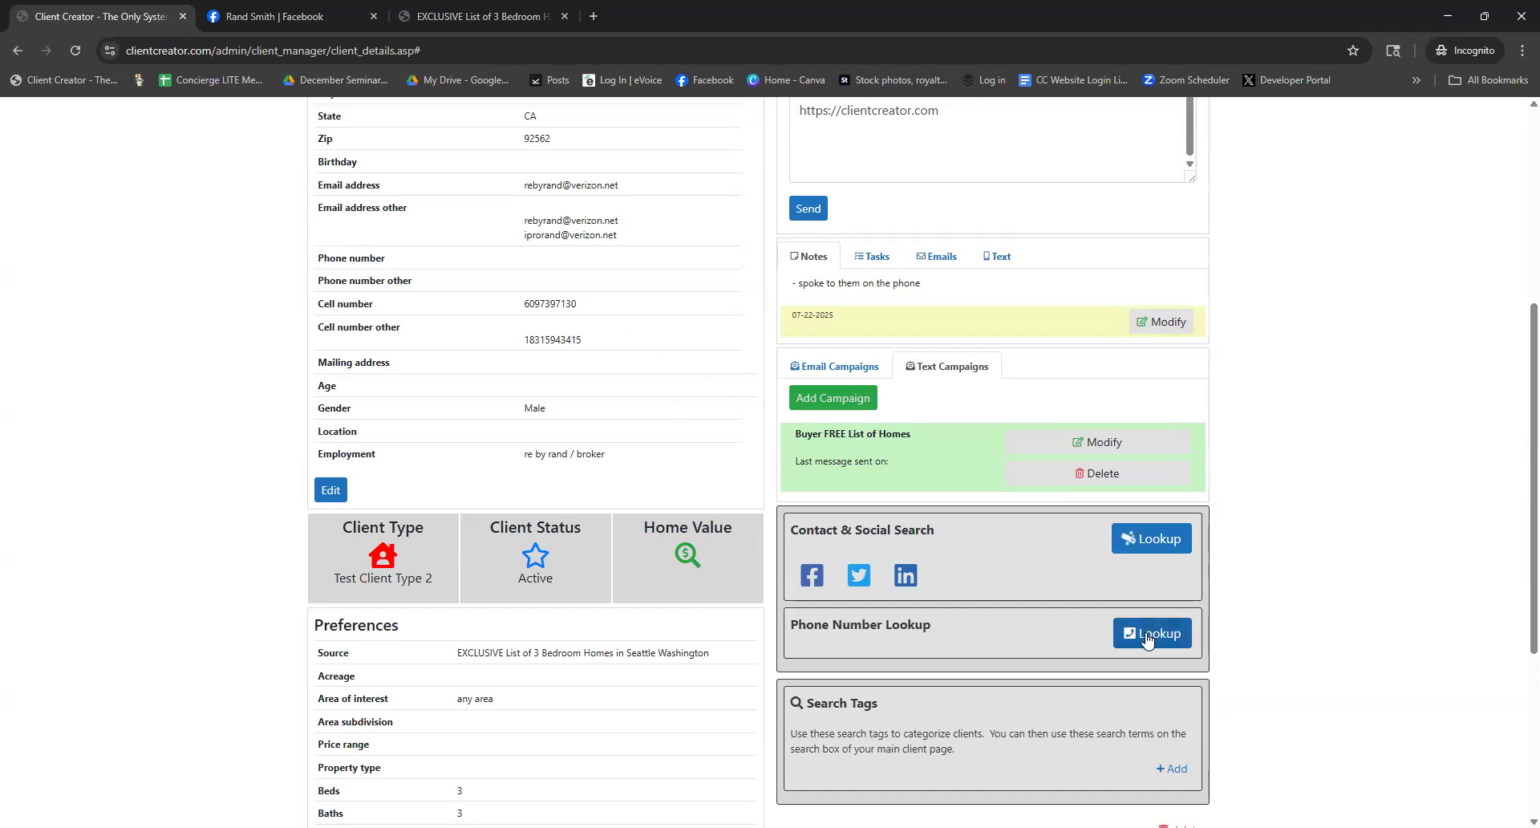
{"action": "left_click_drag", "start_coordinate": [415, 276], "coordinate": [313, 256]}
{"action": "left_click", "coordinate": [408, 275]}
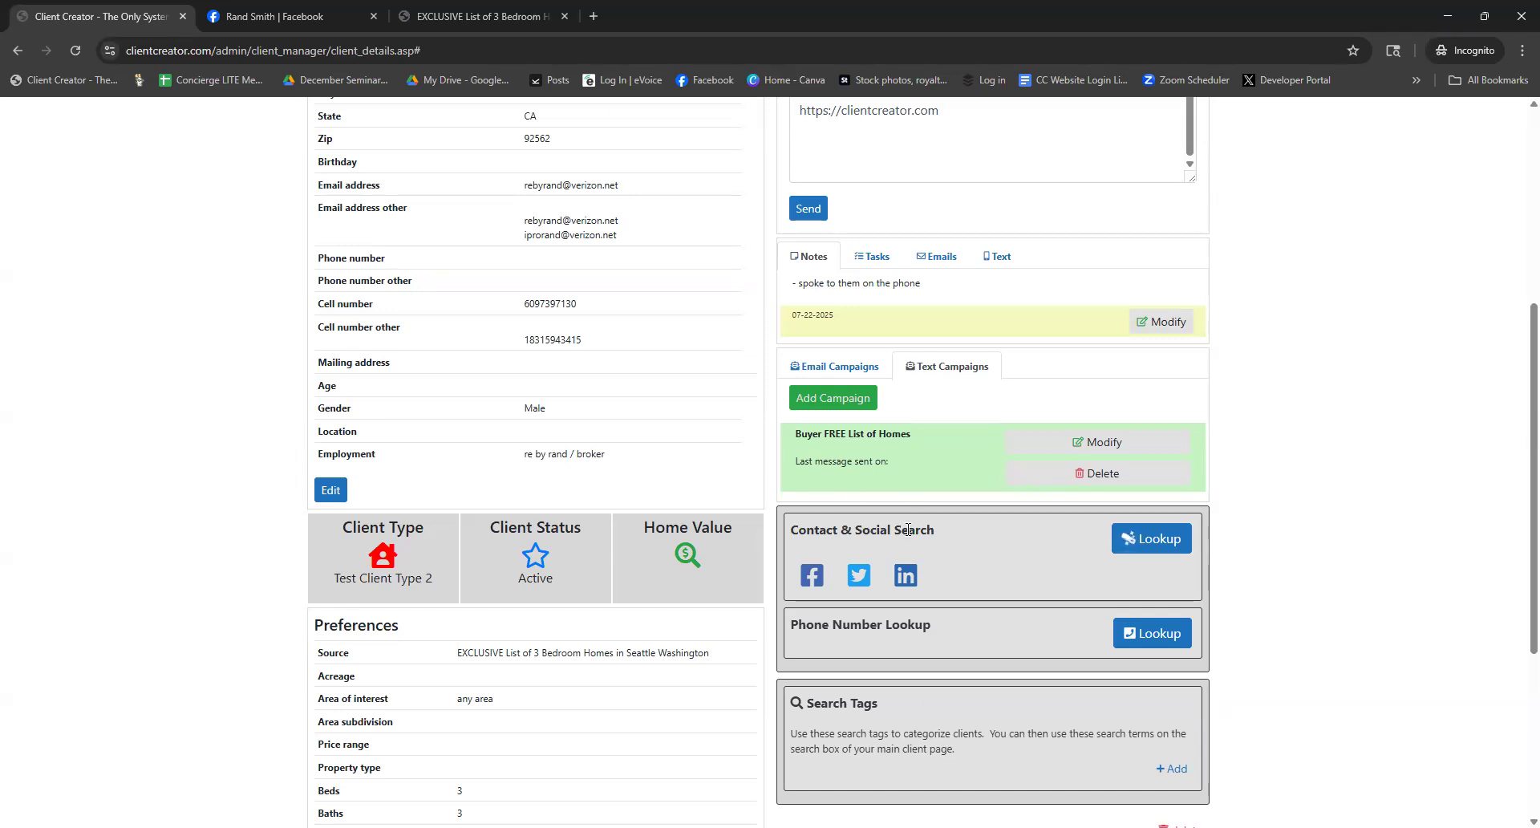
{"action": "left_click_drag", "start_coordinate": [943, 533], "coordinate": [790, 532]}
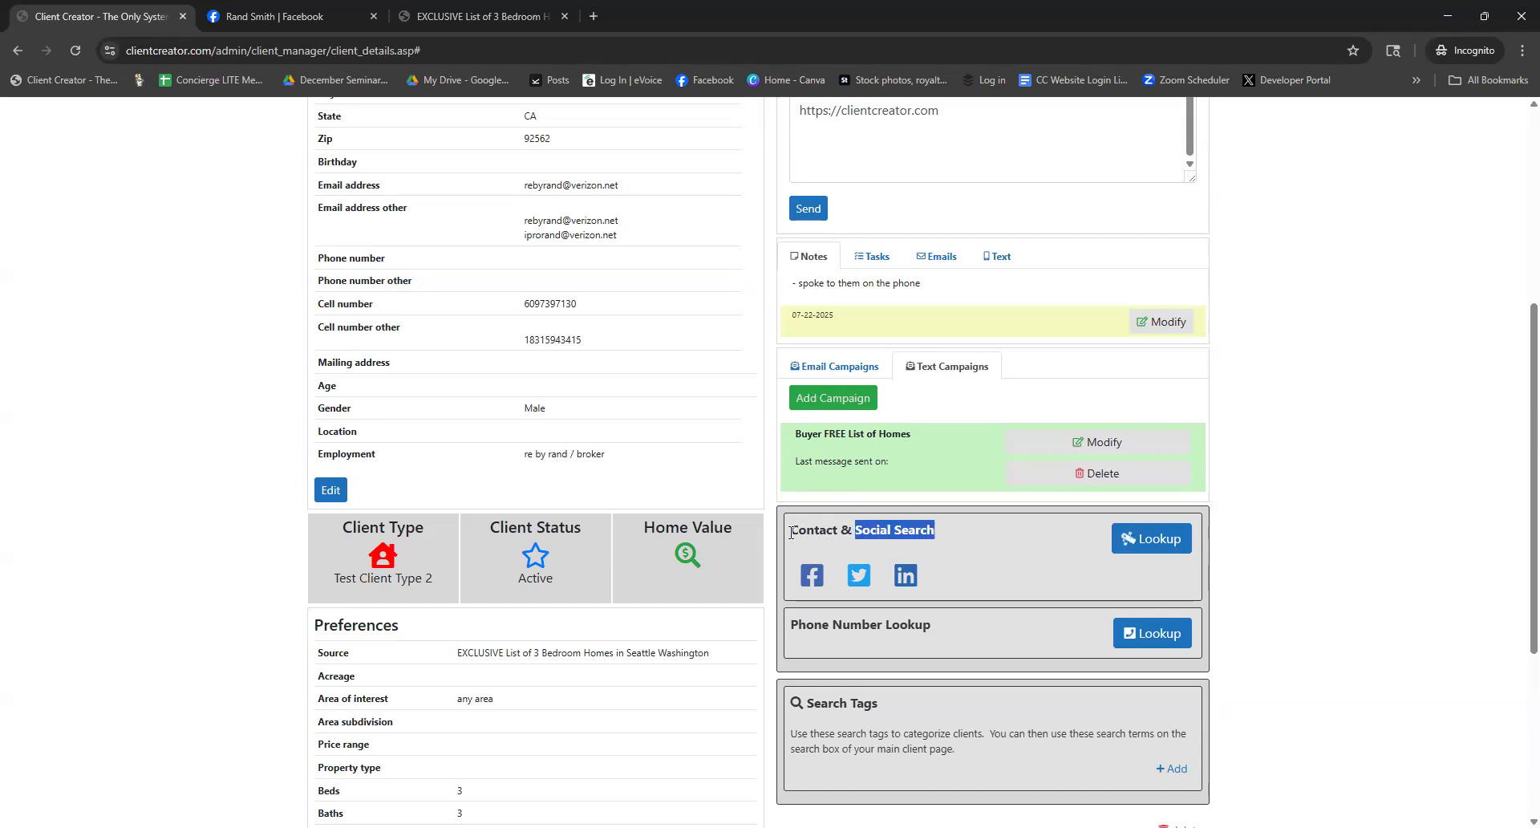
{"action": "left_click", "coordinate": [952, 534]}
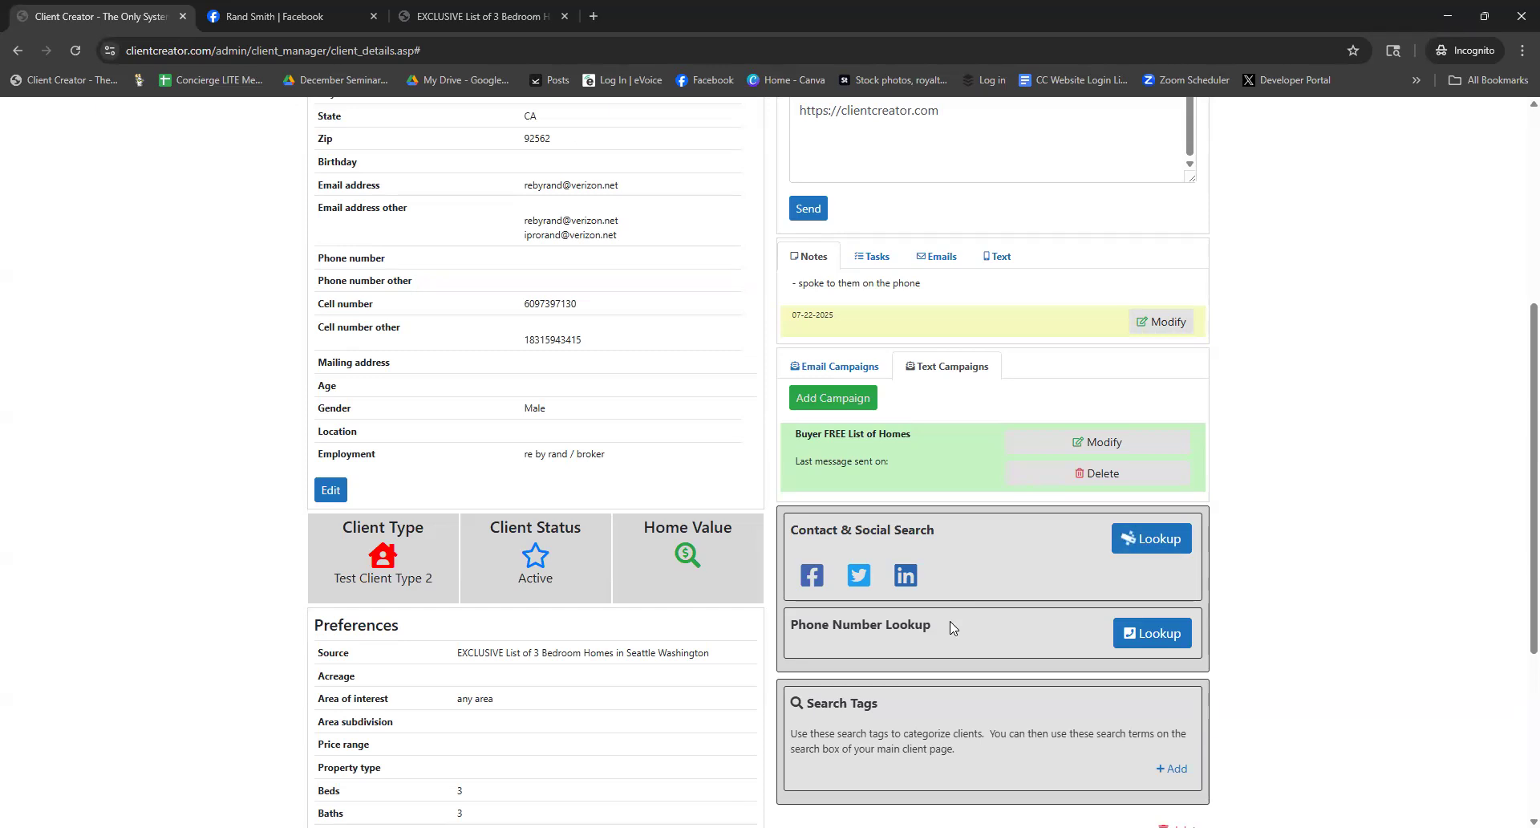
{"action": "scroll", "coordinate": [956, 611], "scroll_direction": "down", "scroll_amount": 1}
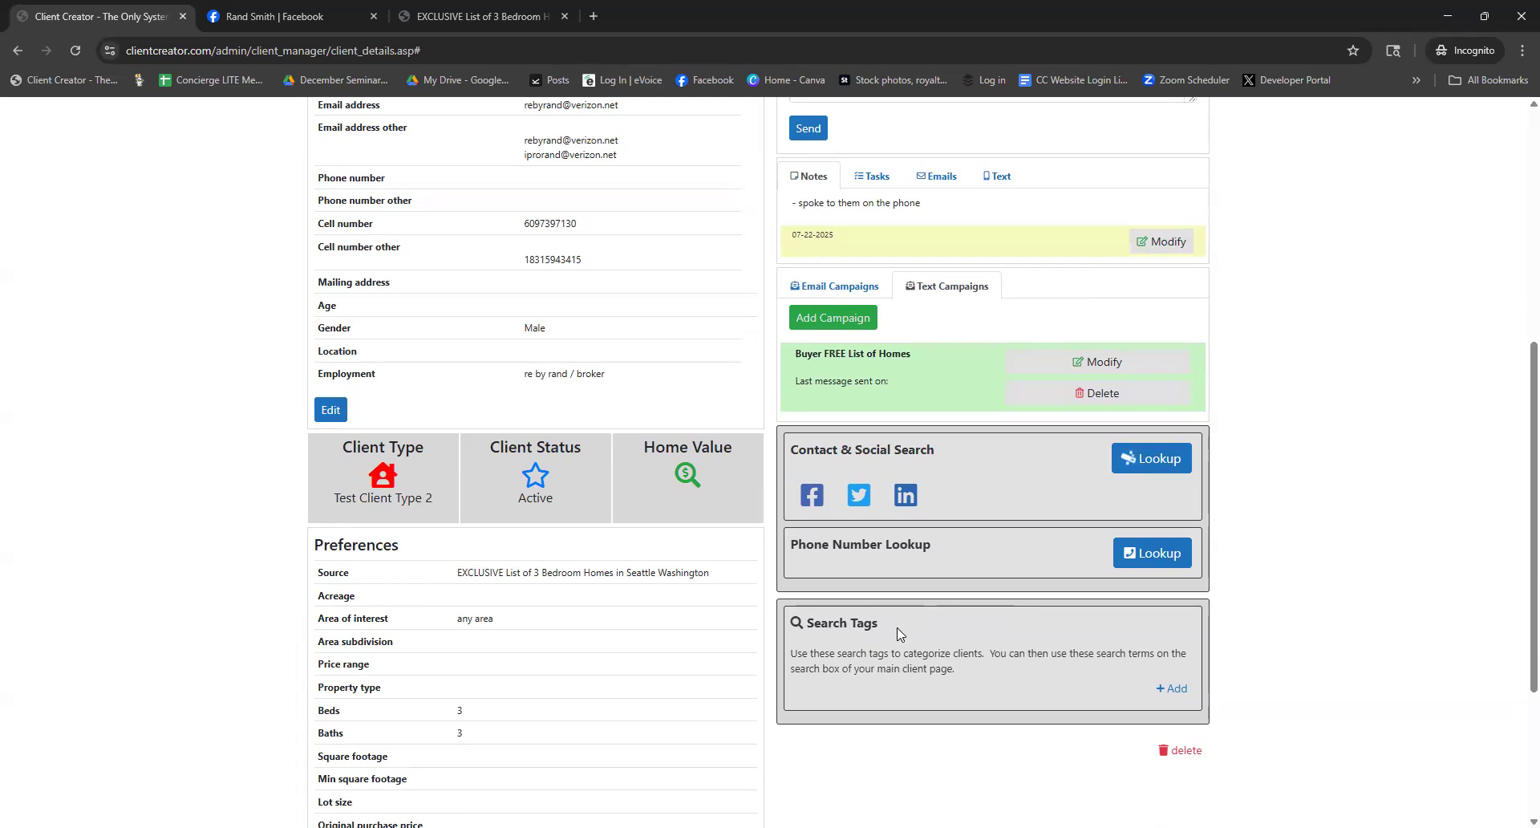
Add the search tags 'golfer' and 'family' to the lead's record and save them
{"action": "left_click", "coordinate": [1171, 688]}
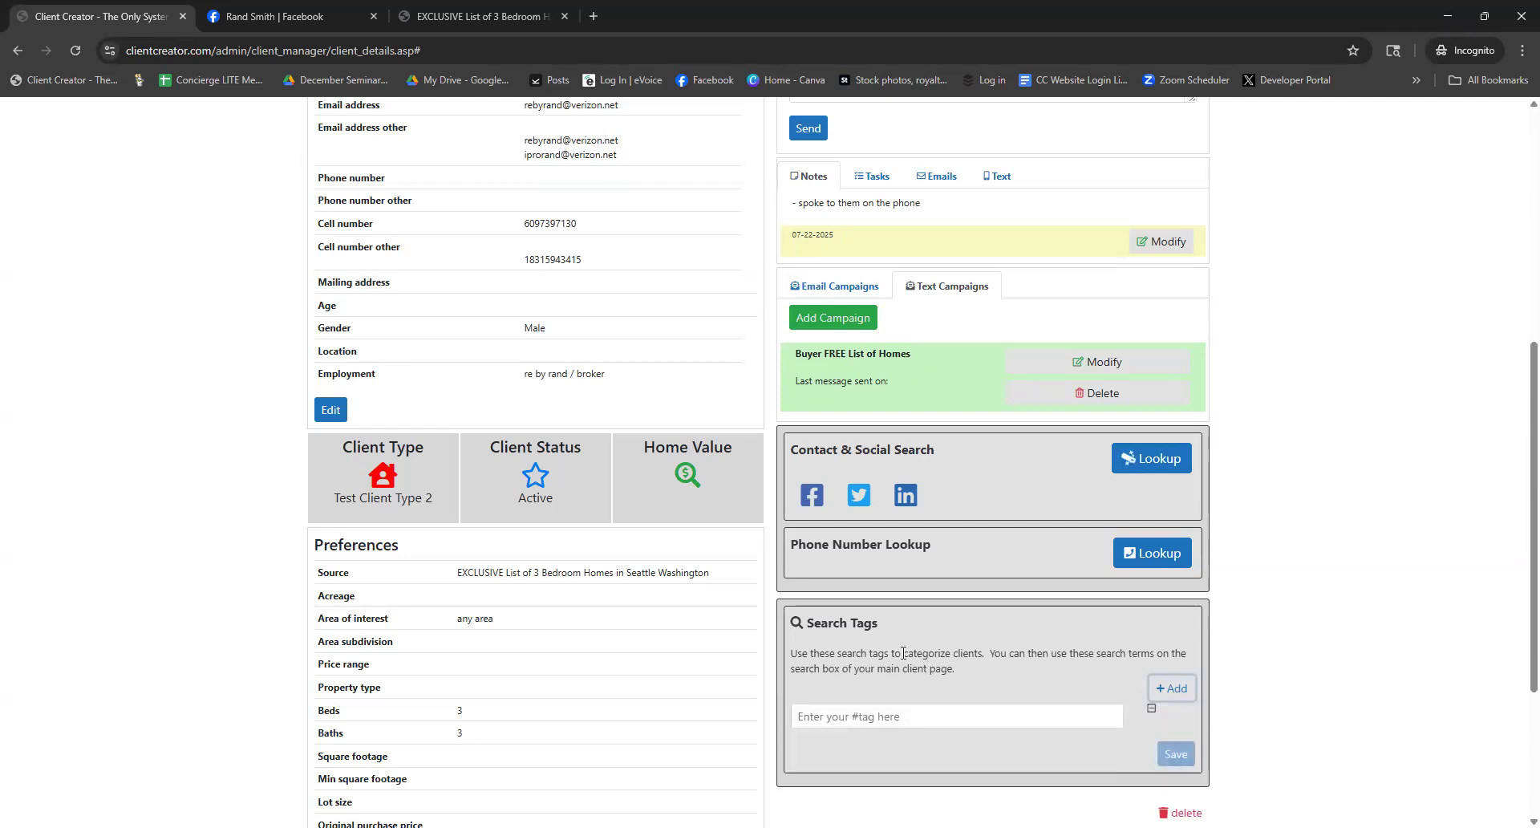
{"action": "scroll", "coordinate": [902, 661], "scroll_direction": "down", "scroll_amount": 1}
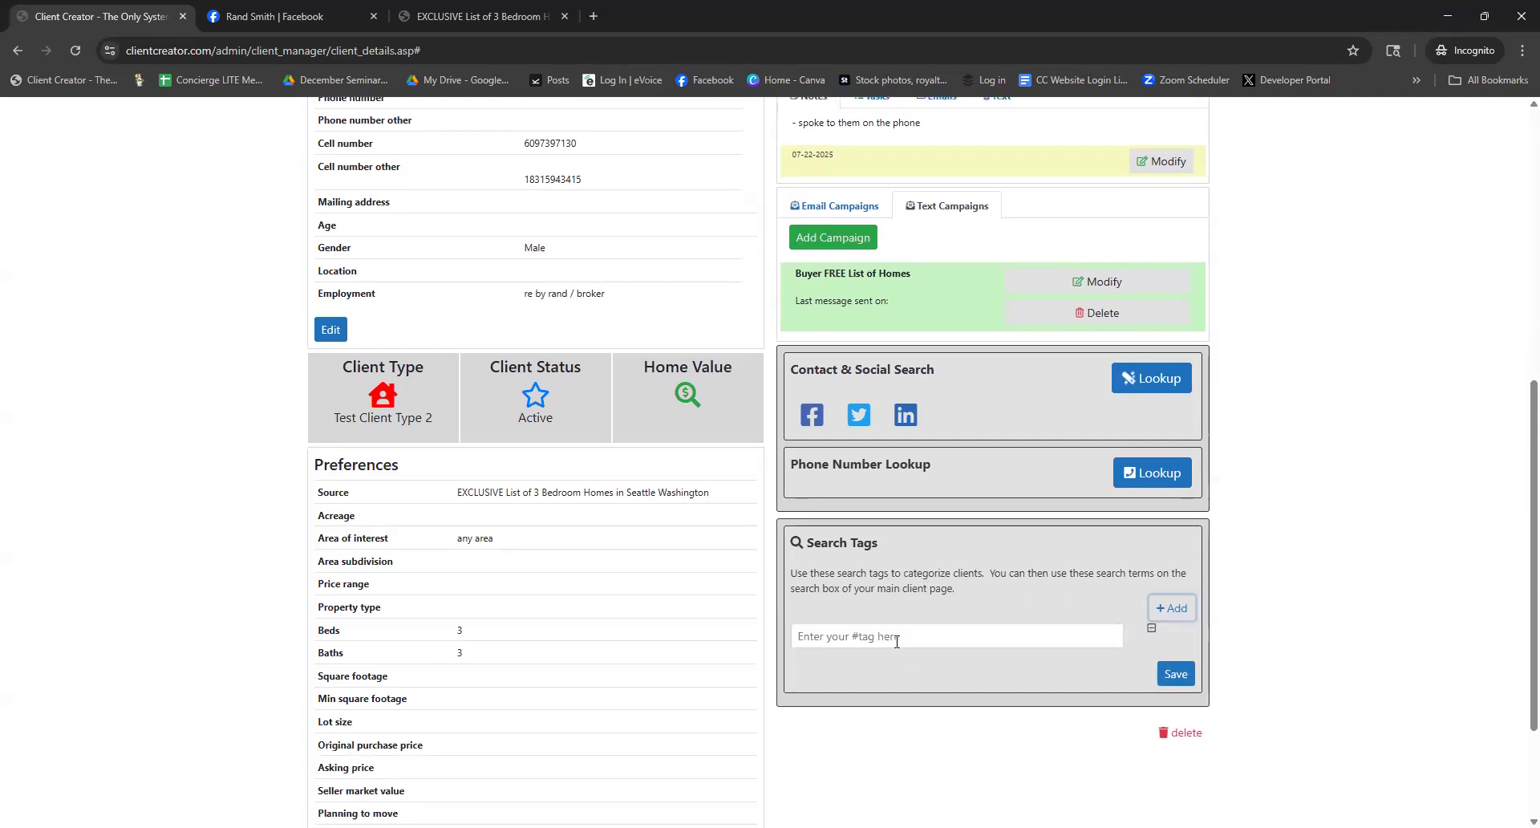
{"action": "left_click", "coordinate": [897, 641]}
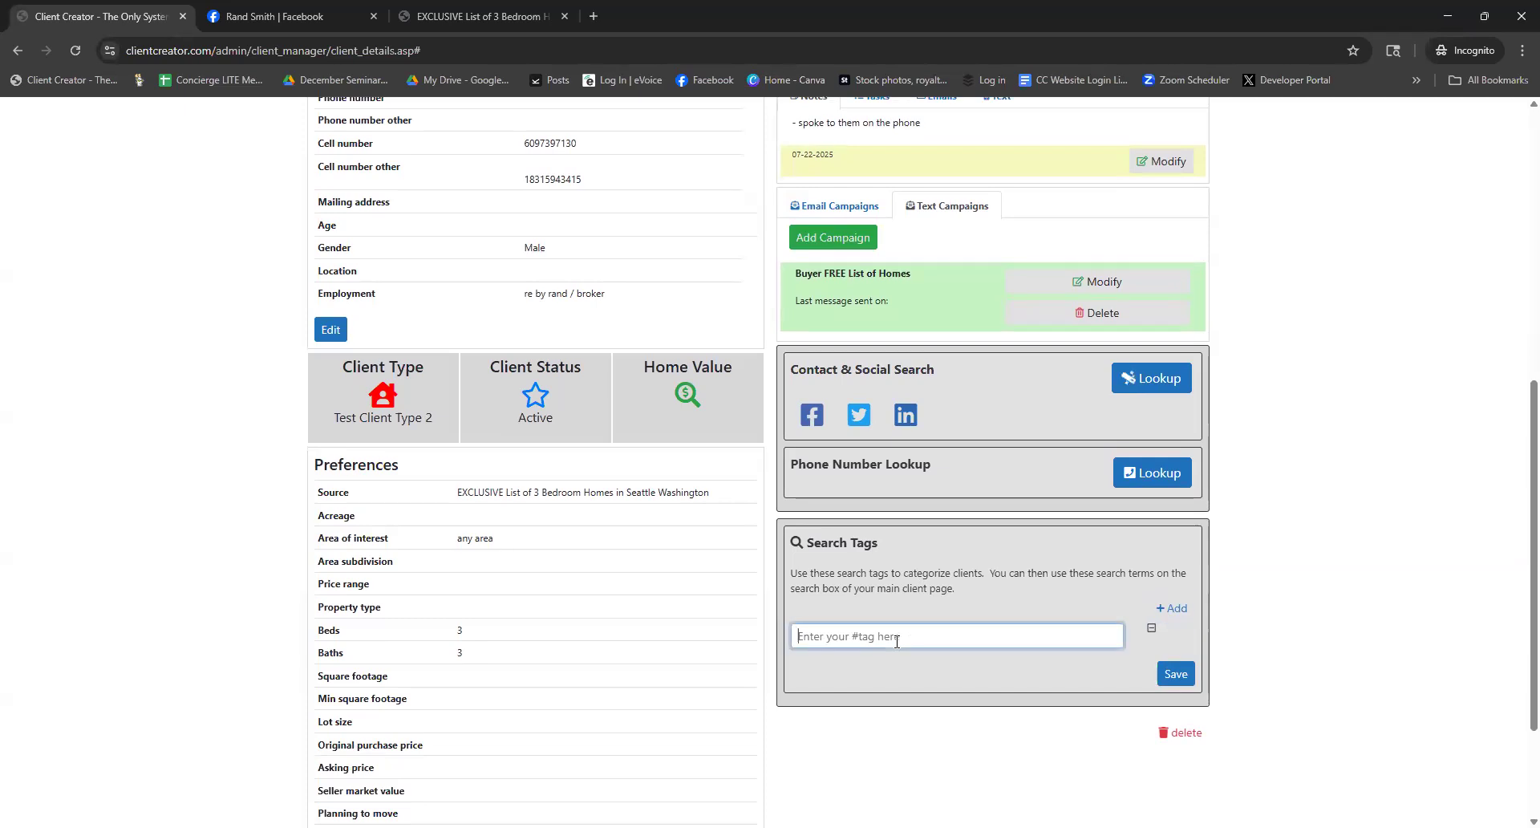
{"action": "type", "text": "golfer"}
{"action": "left_click", "coordinate": [1175, 611]}
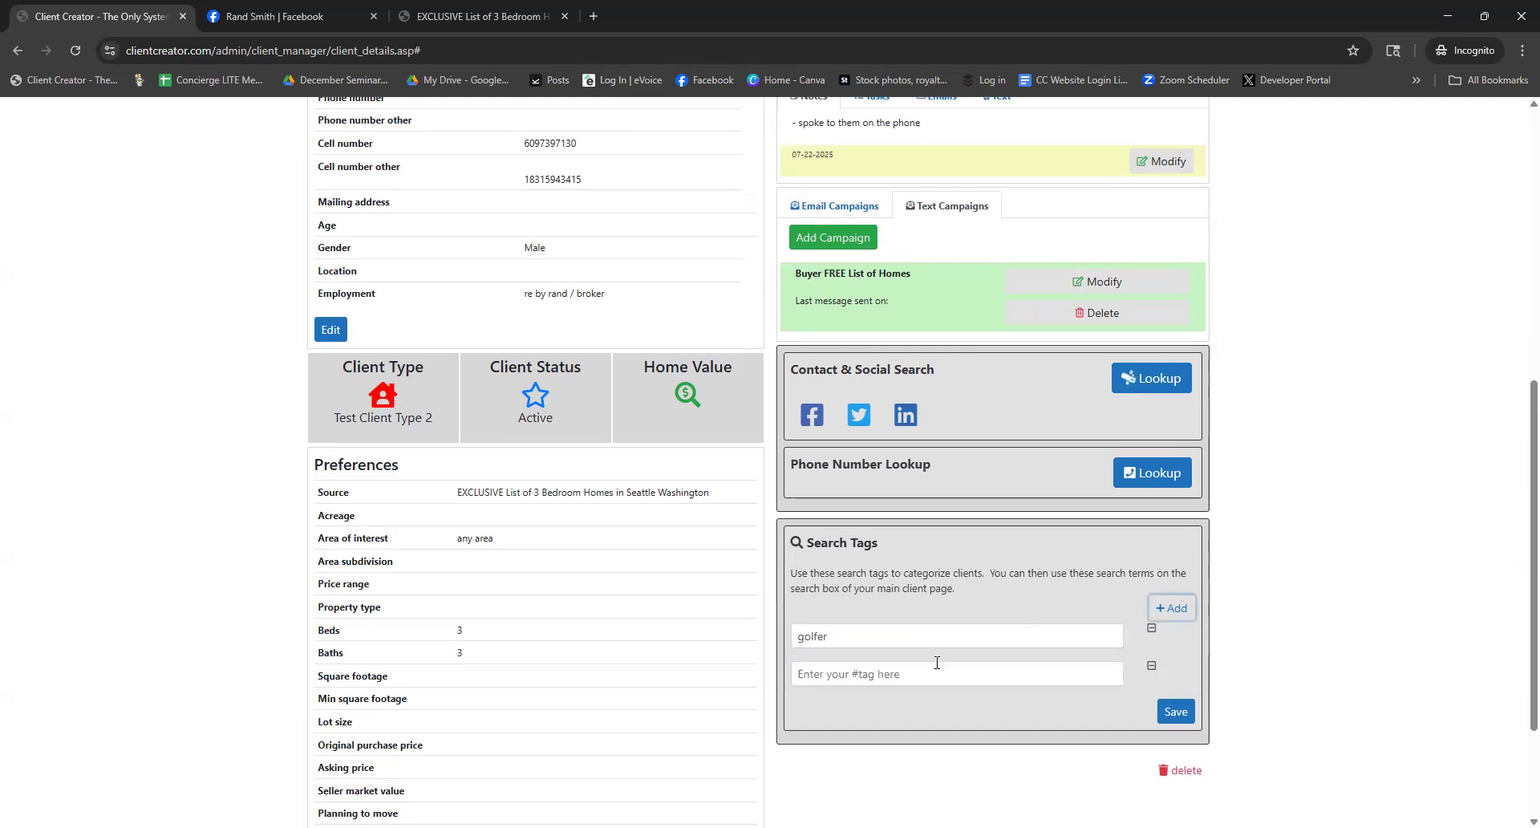
{"action": "left_click", "coordinate": [903, 670]}
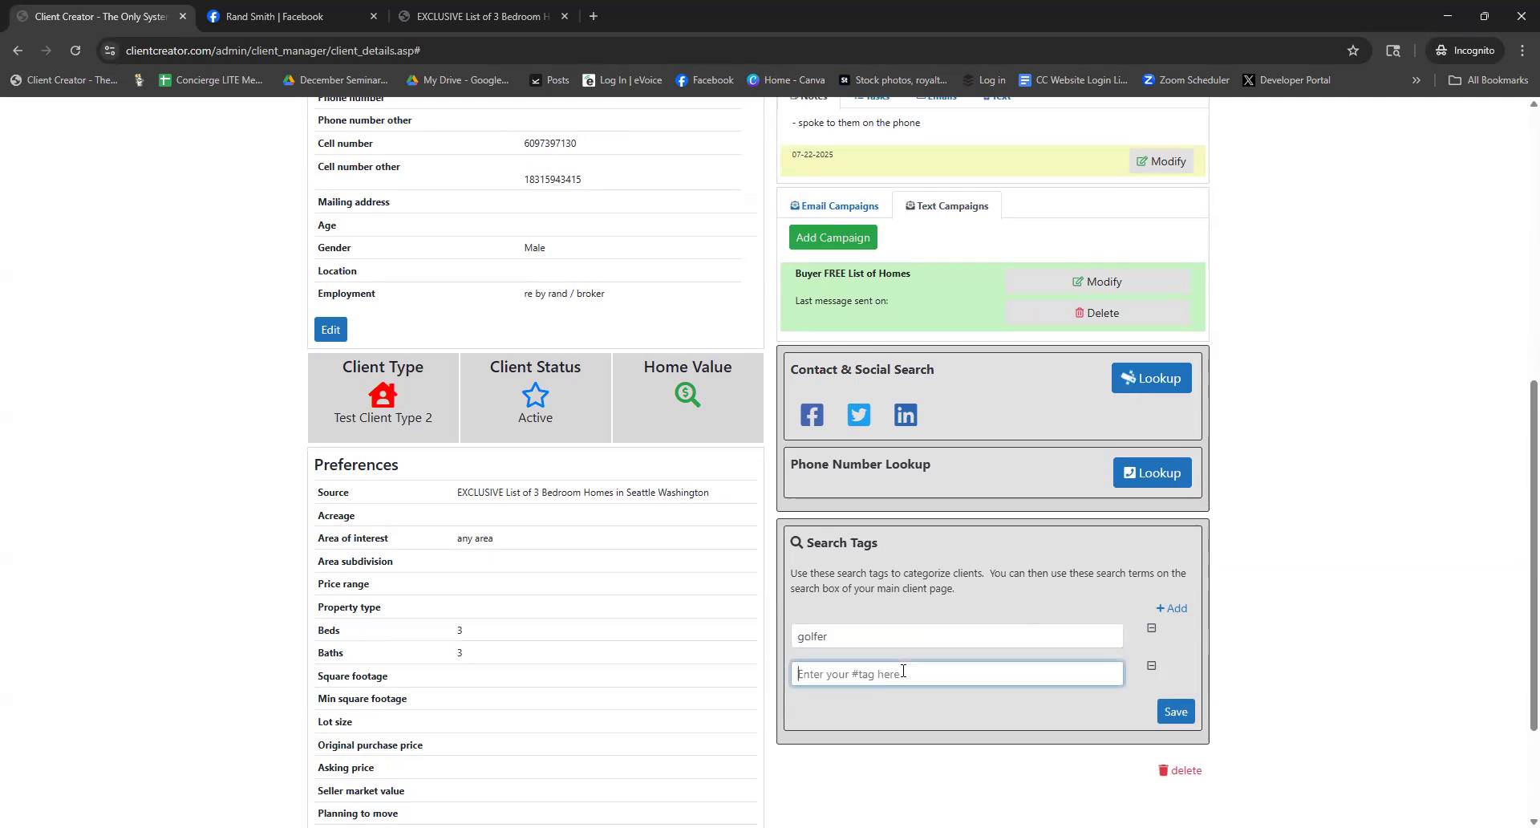
{"action": "type", "text": "family"}
{"action": "left_click", "coordinate": [1174, 712]}
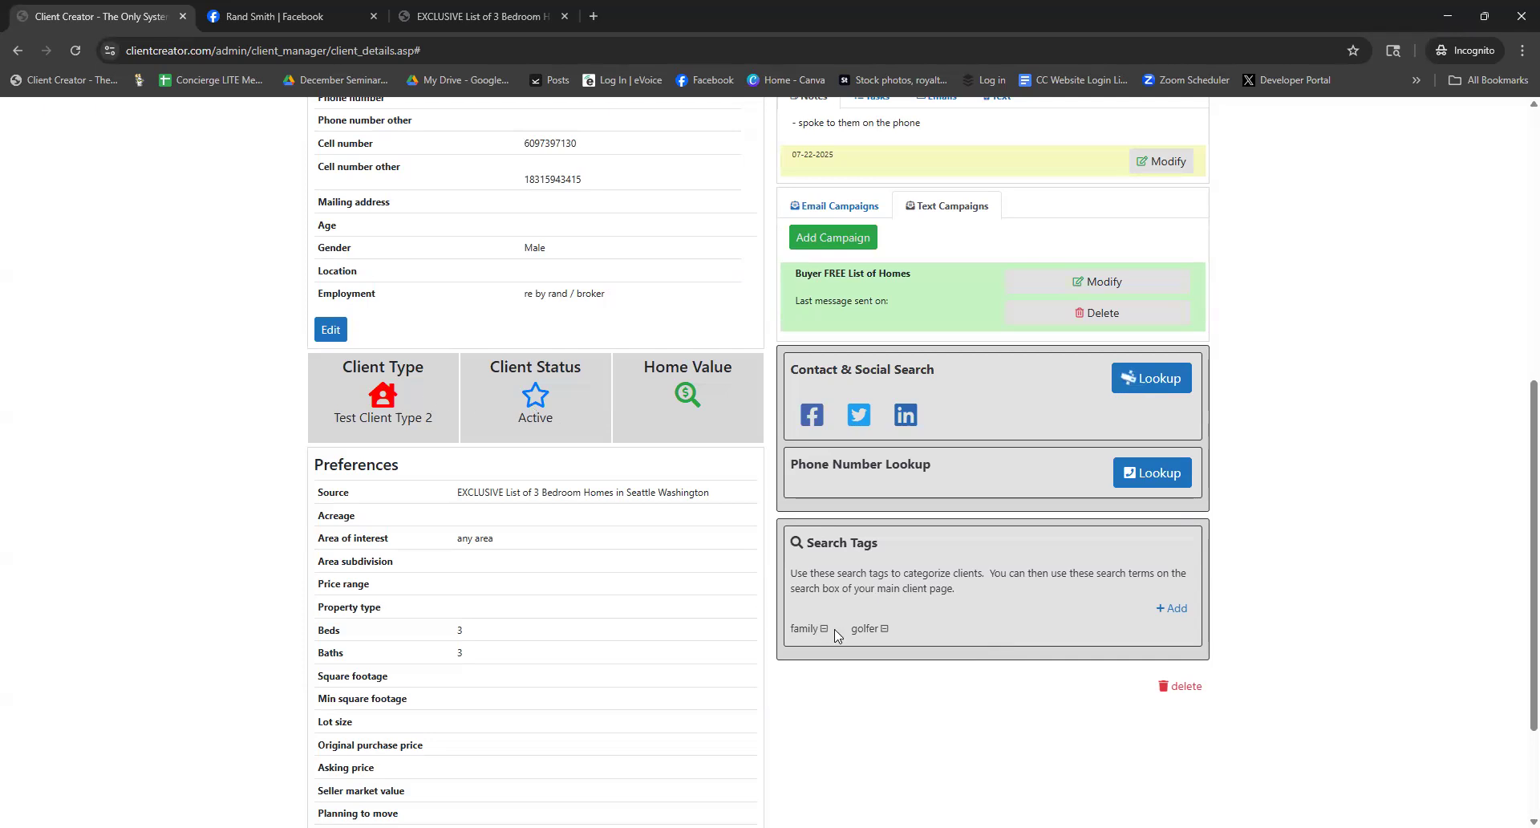
{"action": "scroll", "coordinate": [836, 635], "scroll_direction": "up", "scroll_amount": 2}
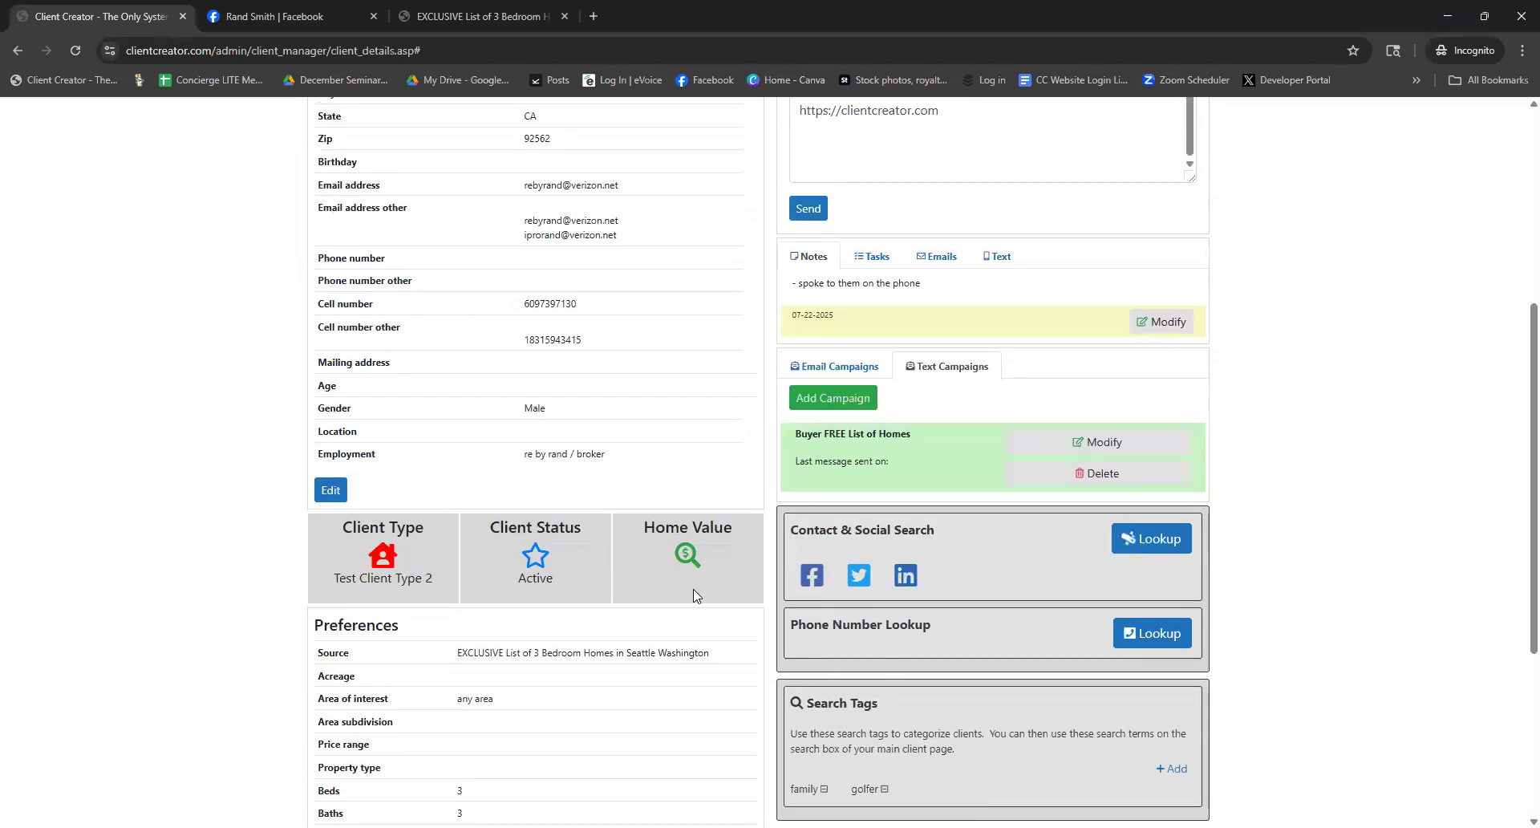